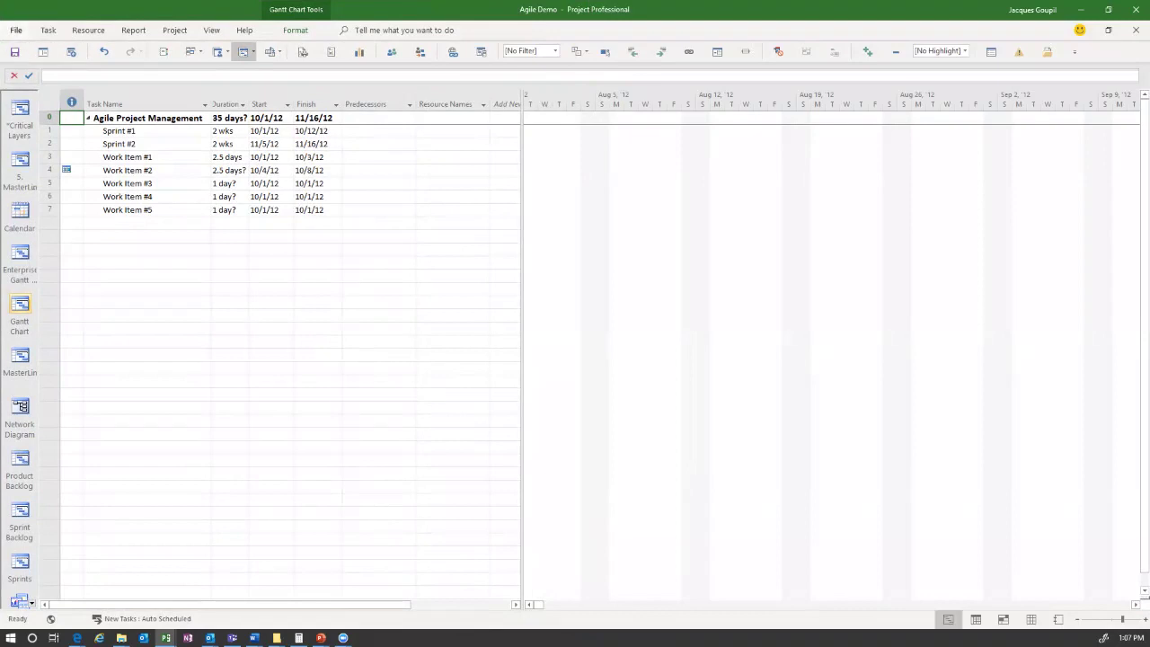
- Create a new project from the Sprints Project template
left_click(16, 30)
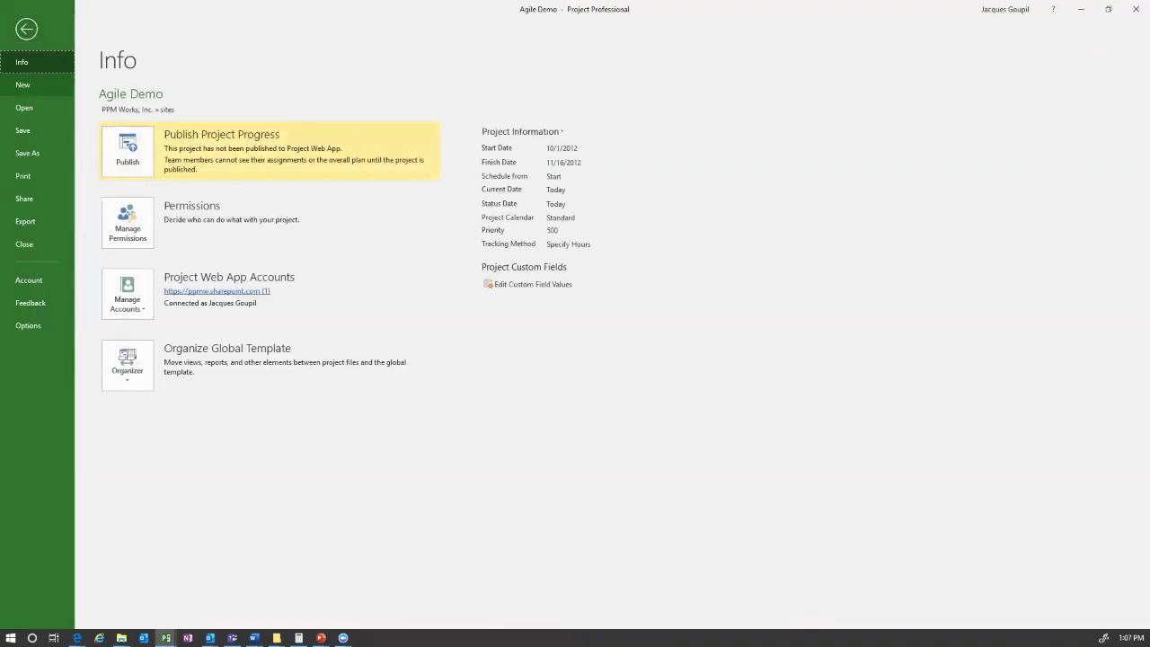
left_click(22, 85)
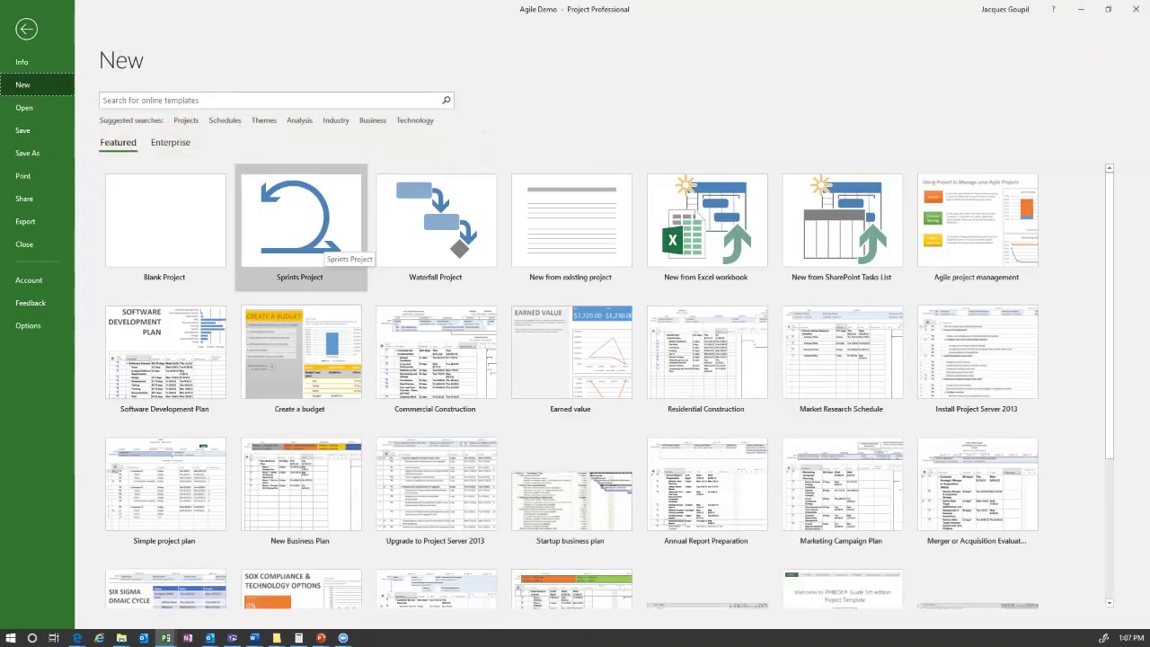
left_click(334, 245)
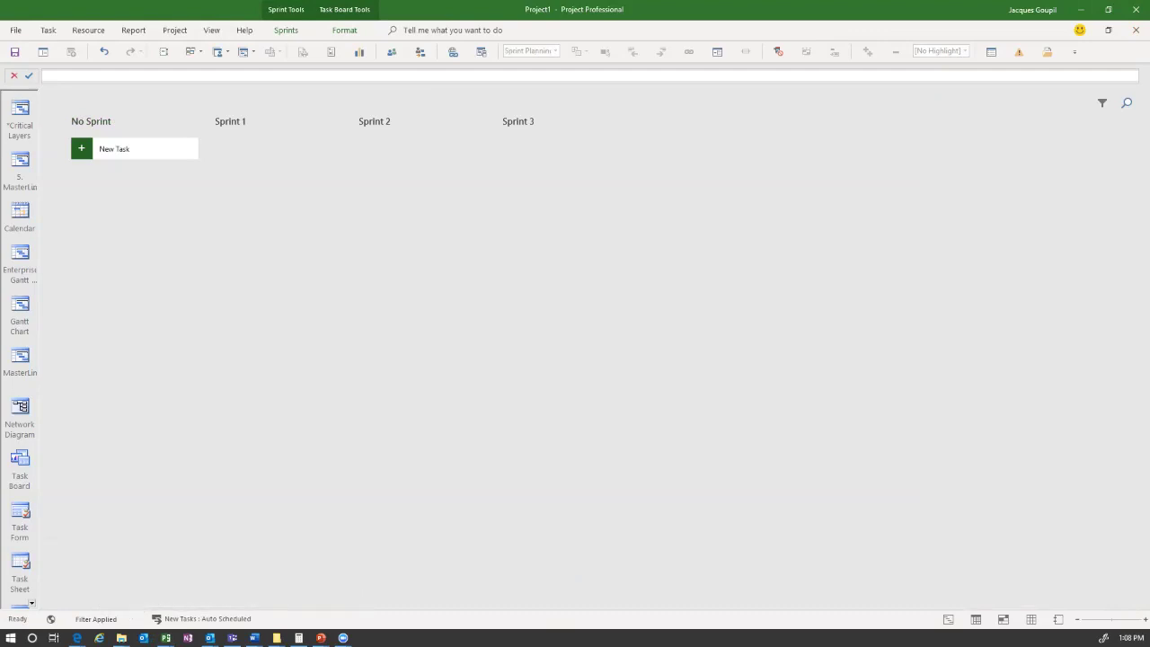
- Add a fourth sprint starting 5/21/19 with a two-week duration to the project's sprints
left_click(285, 30)
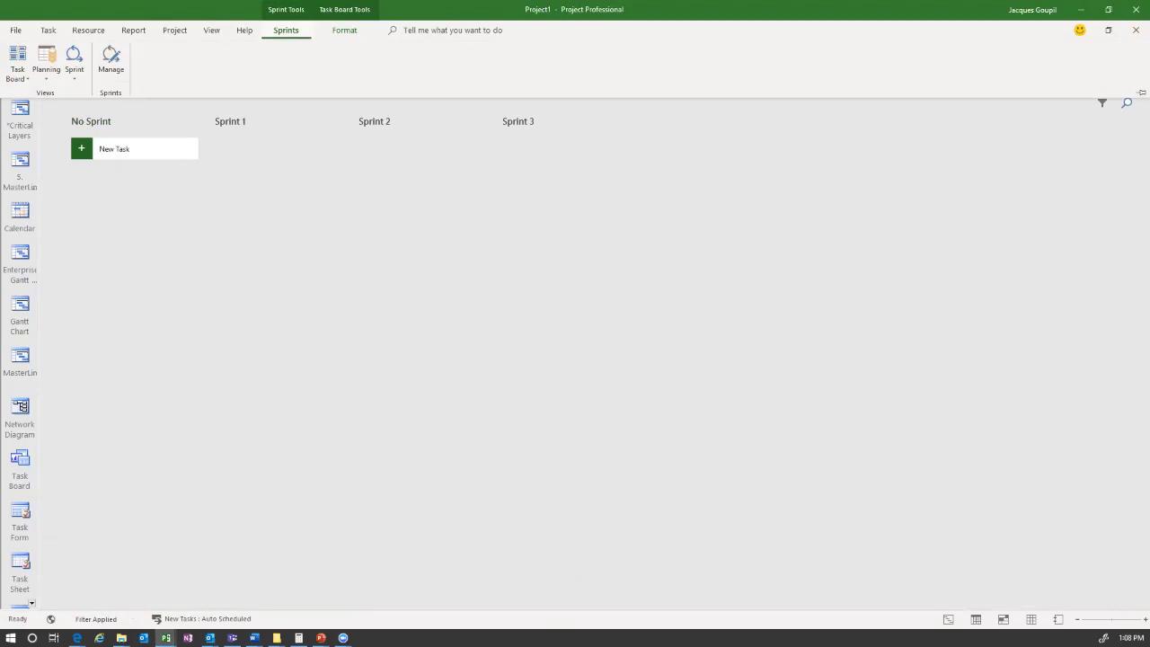
left_click(110, 63)
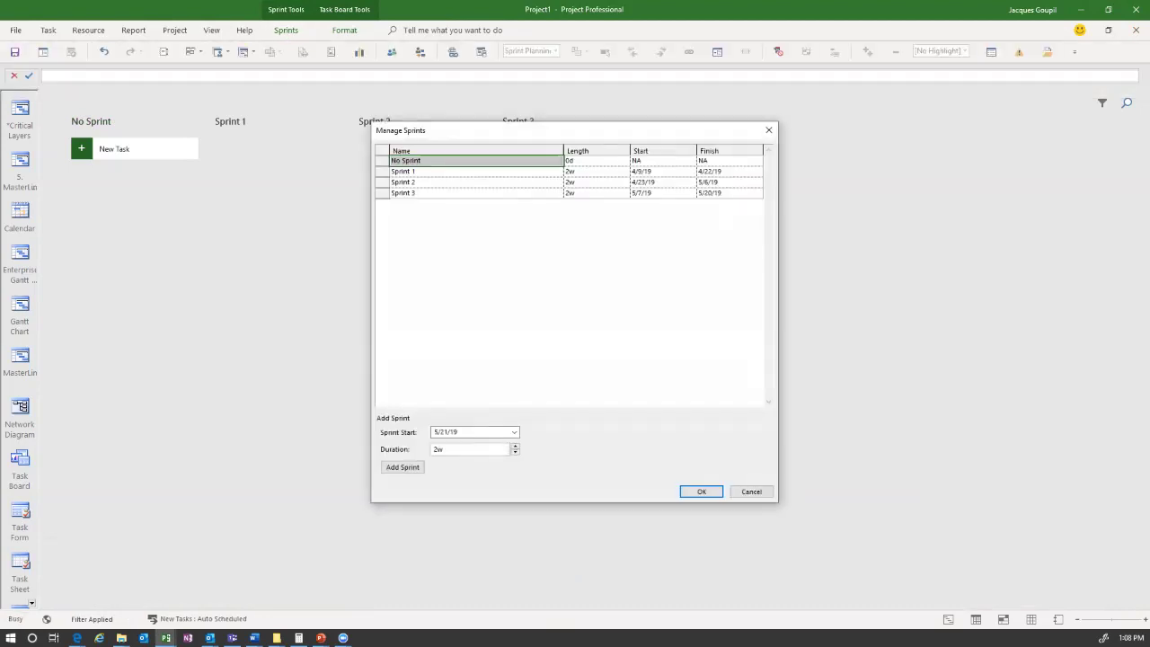
left_click(660, 171)
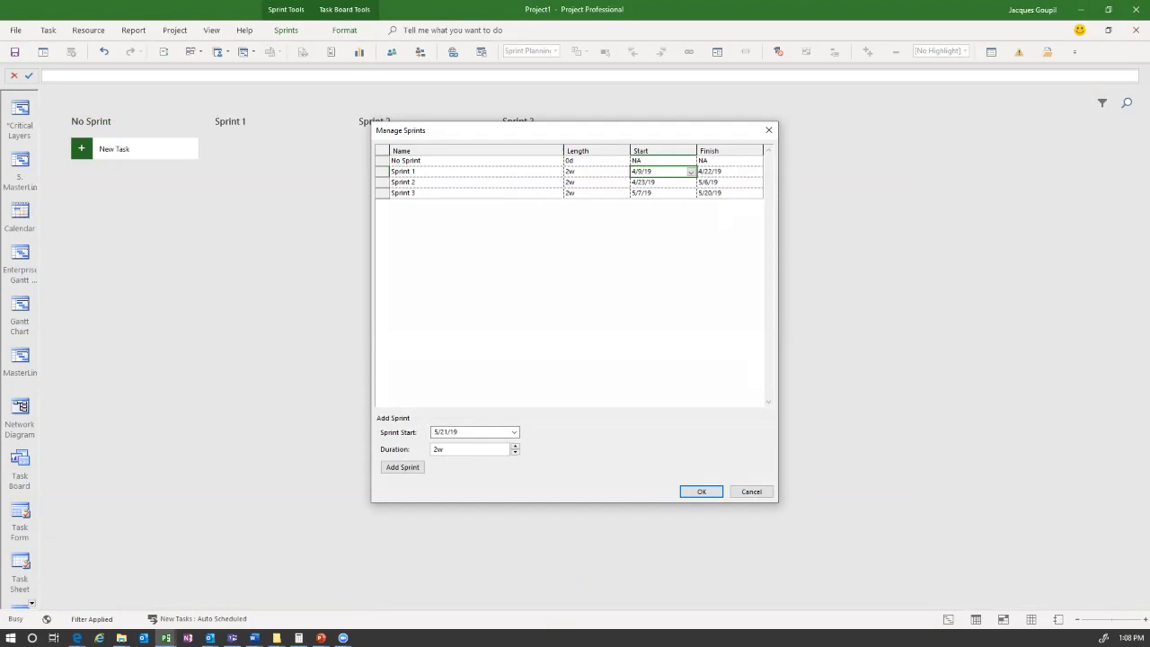
left_click(690, 171)
key("Escape")
left_click(449, 449)
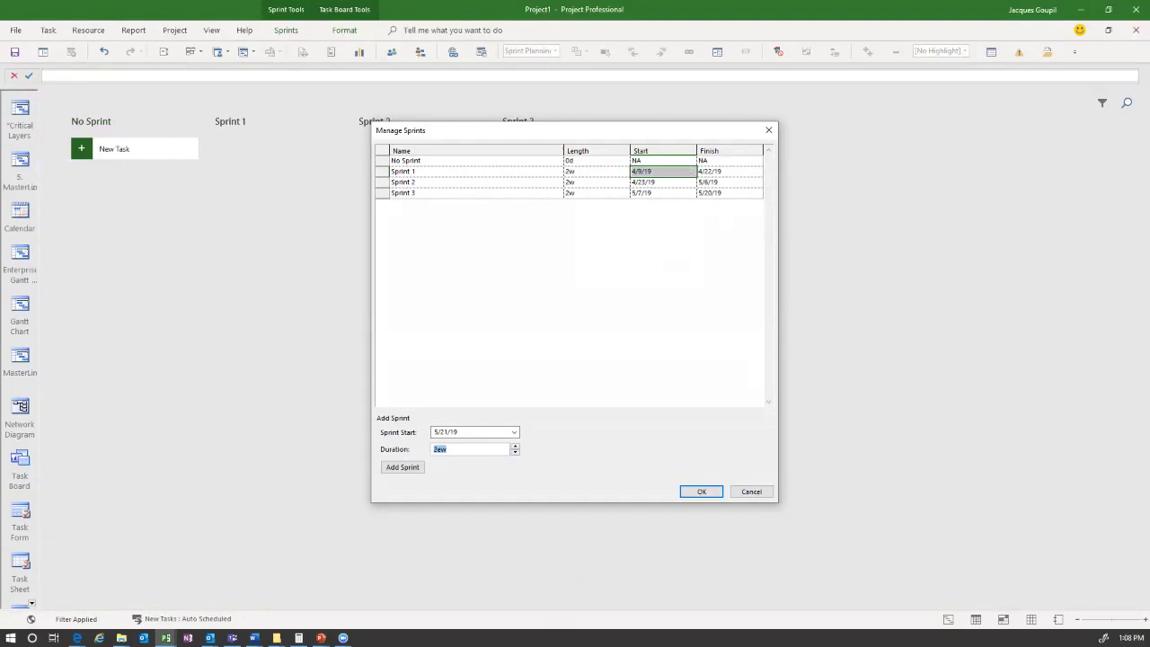
key("Return")
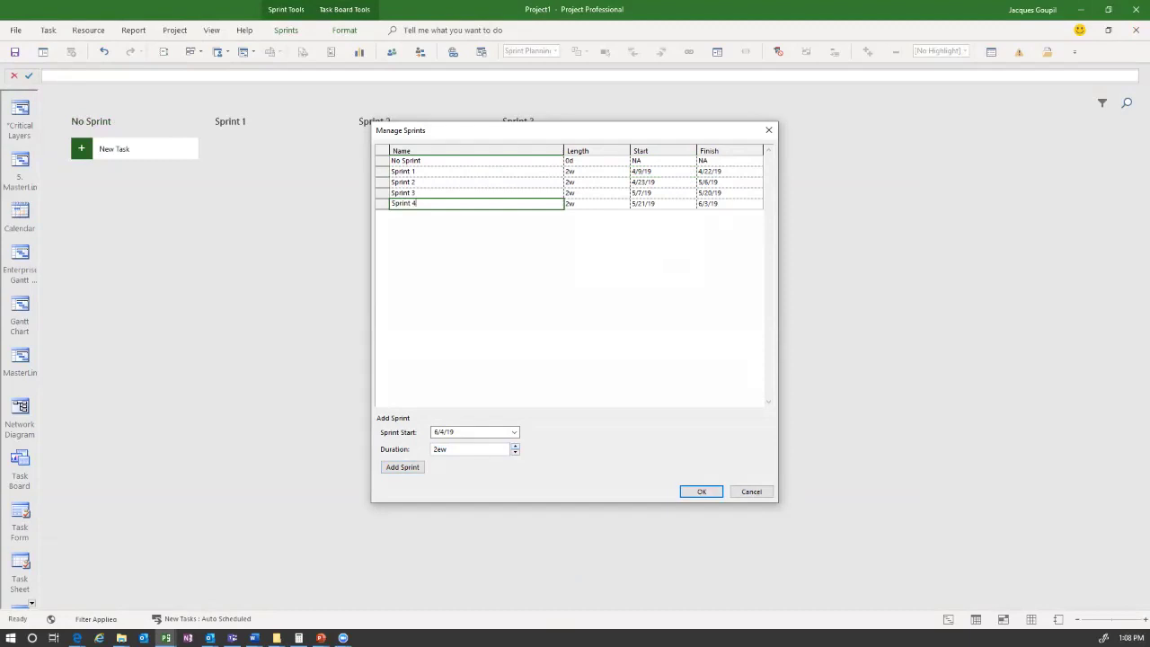
left_click(702, 491)
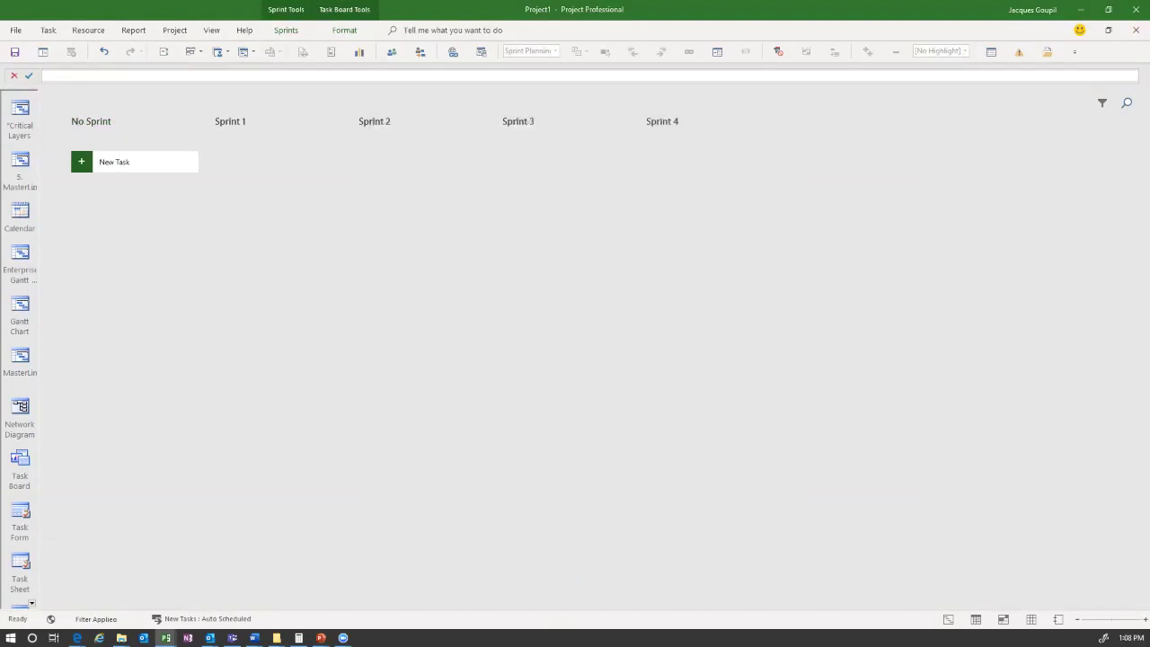
right_click(665, 121)
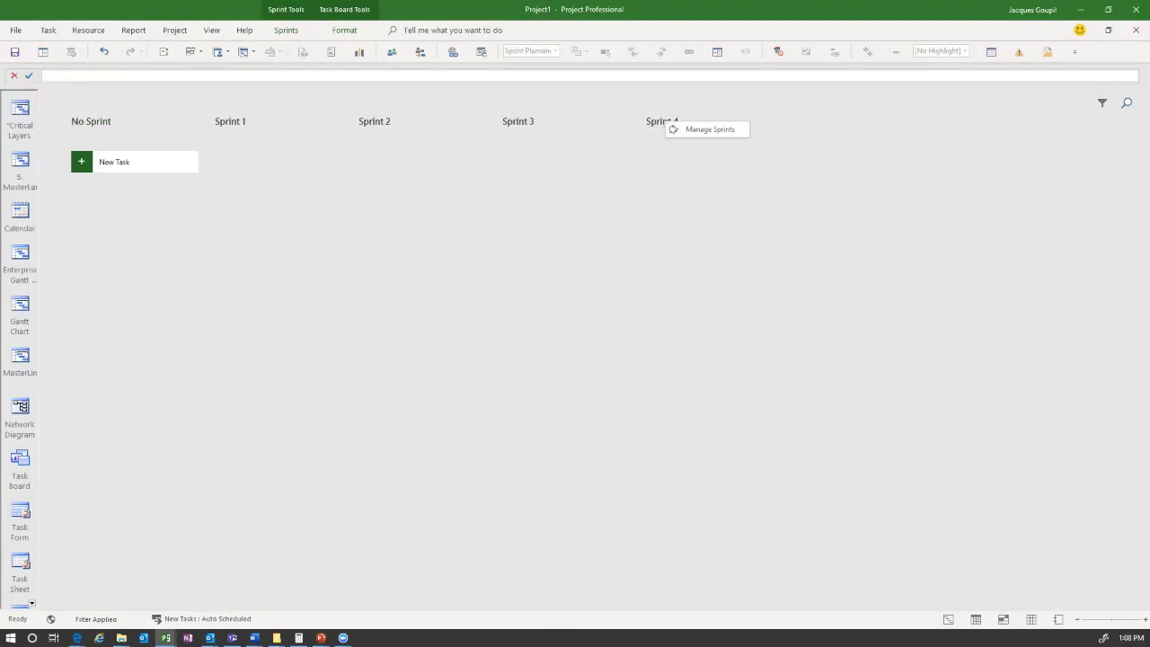
left_click(345, 30)
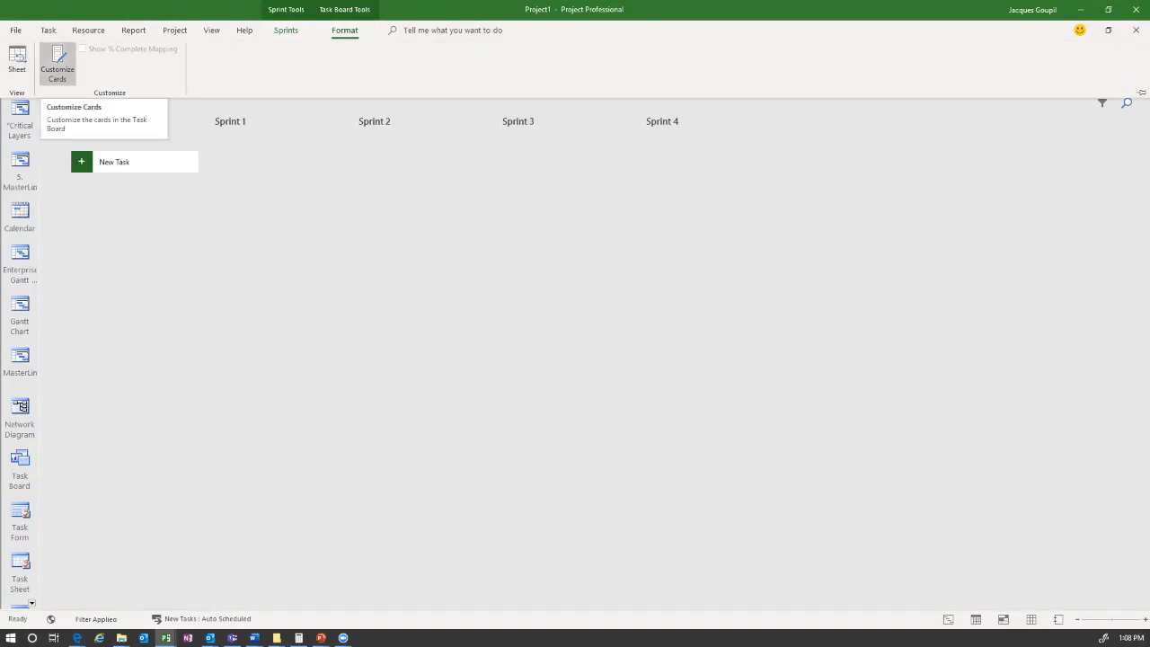
left_click(286, 30)
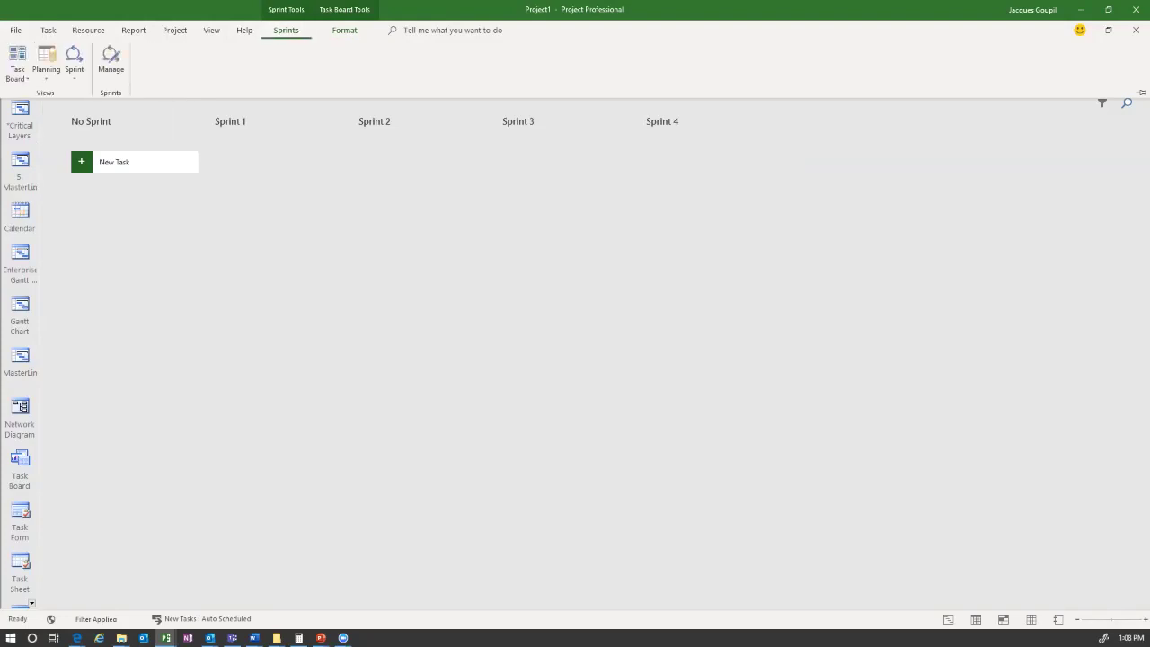
left_click(74, 65)
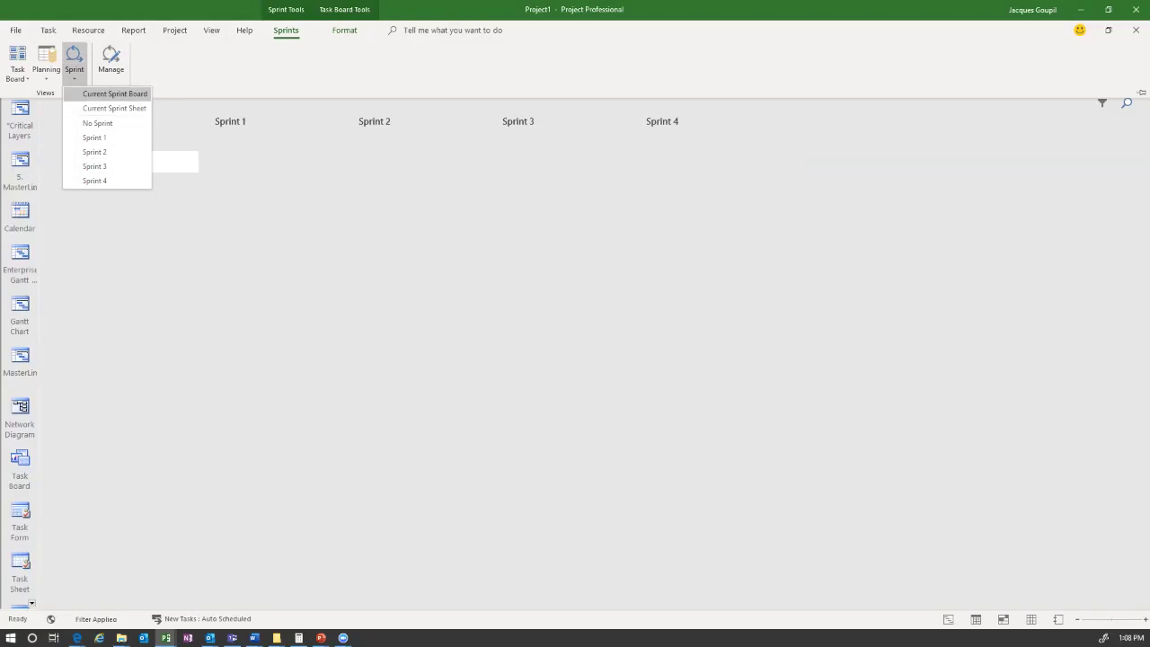
left_click(46, 63)
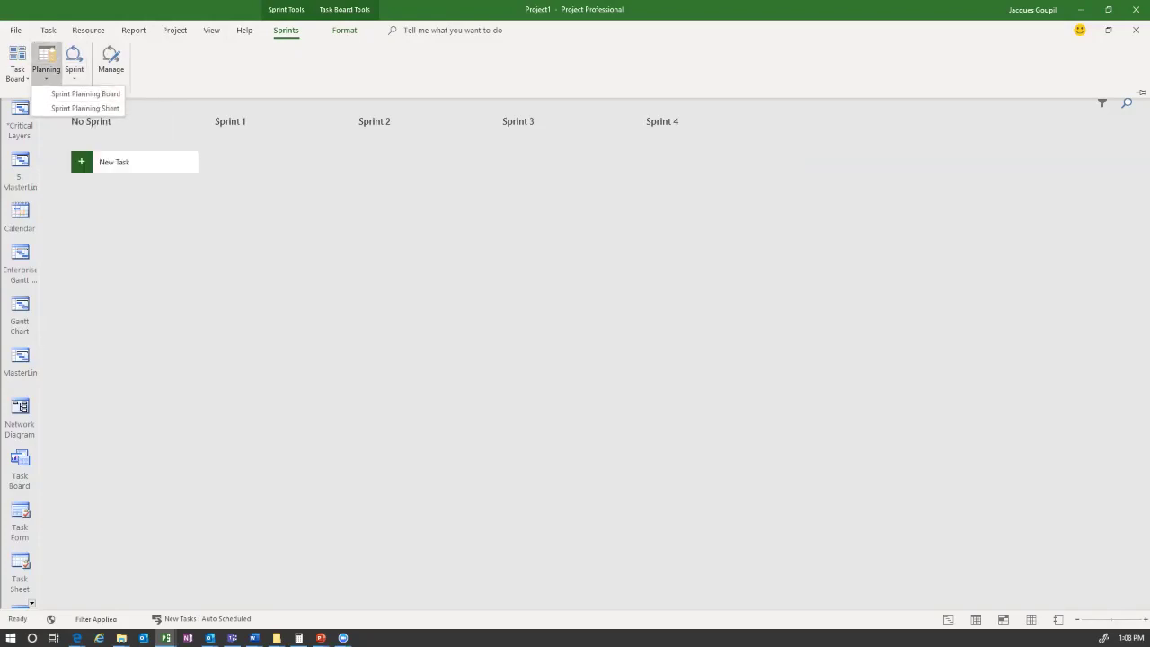
- Add a task named "Develop Design Strategy" to the No Sprint column of the planning board
left_click(83, 161)
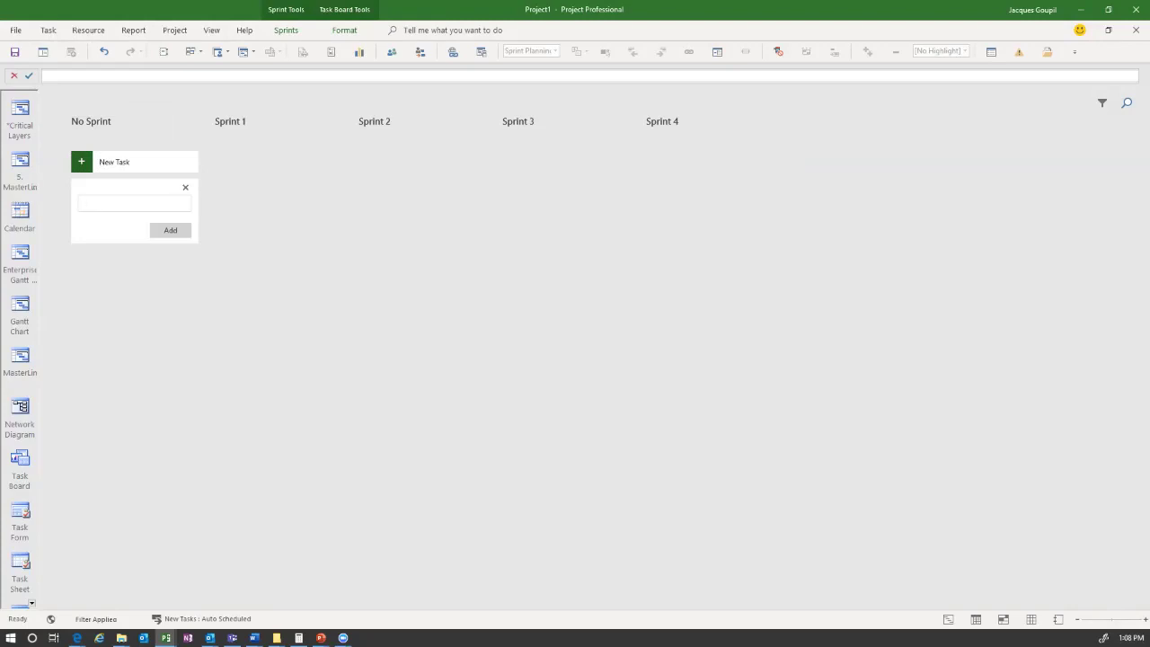
type("Develop Design Strategy")
key("Return")
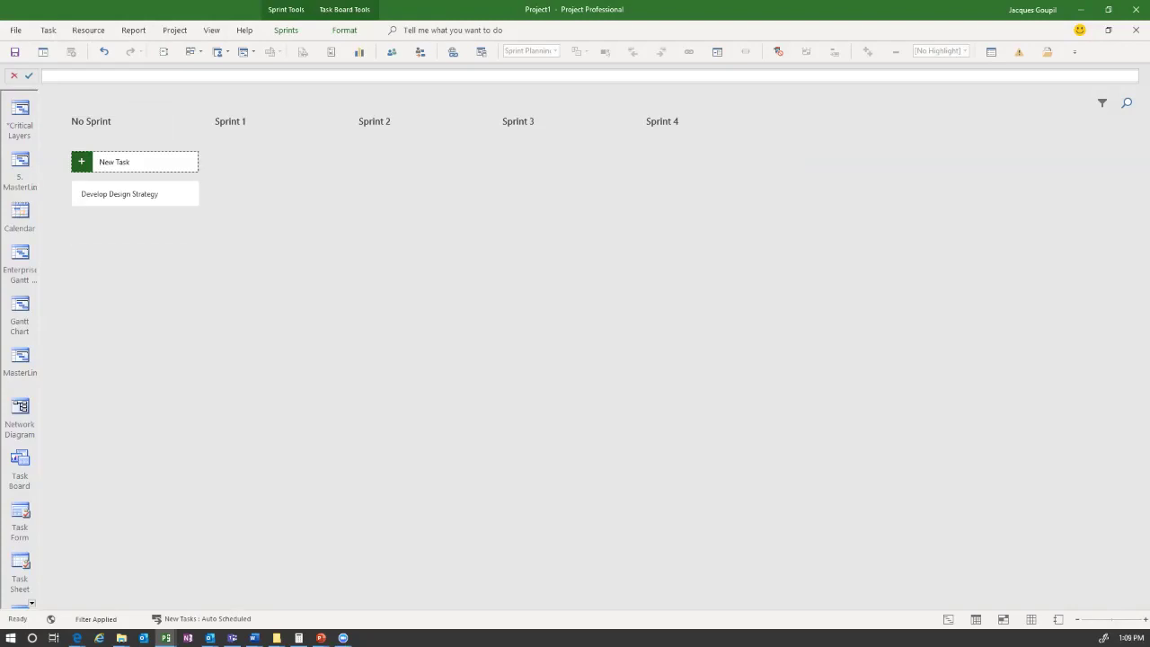
- Review the general and resource details in the Develop Design Strategy task's information without changing anything
left_click(135, 194)
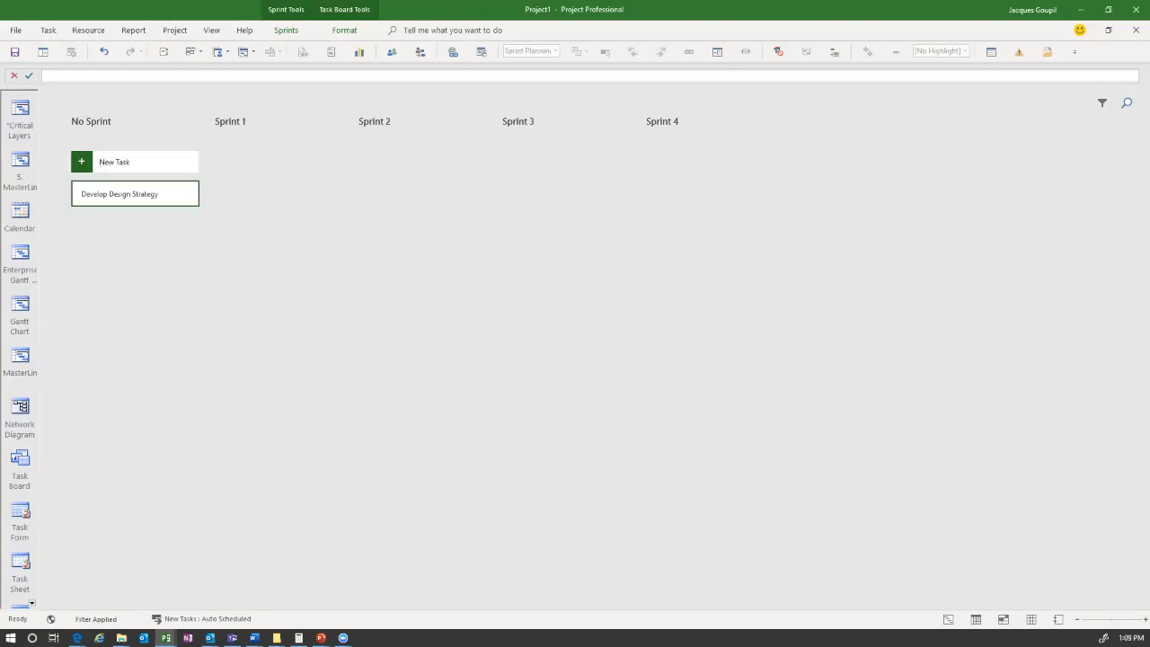
right_click(182, 194)
key("Return")
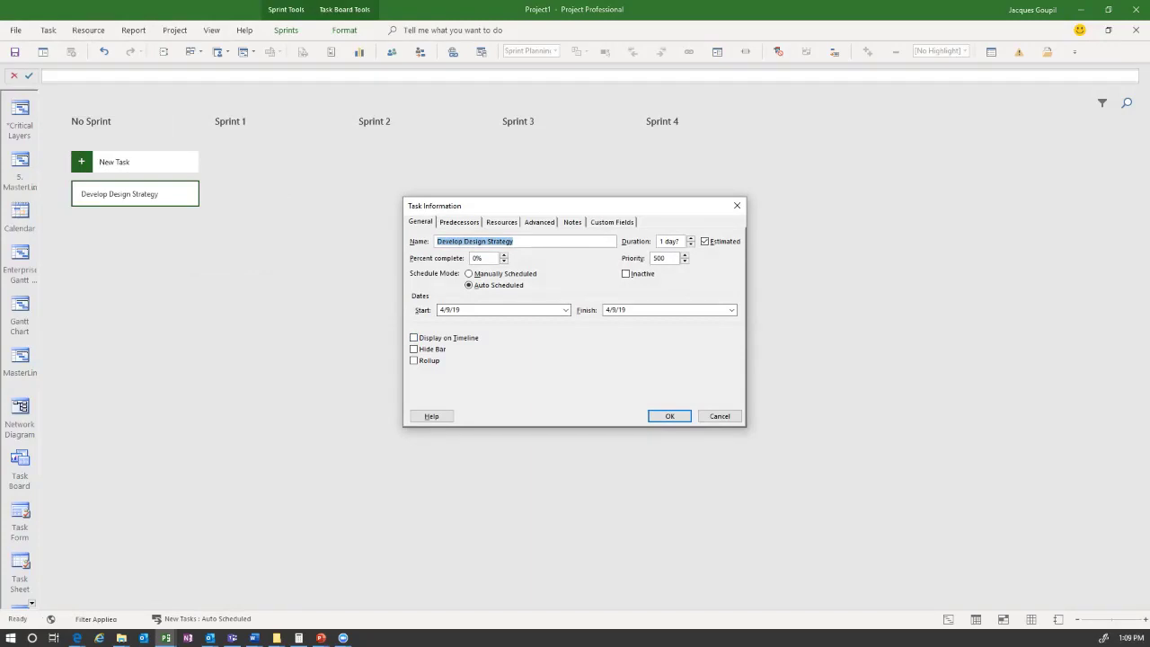
left_click(501, 222)
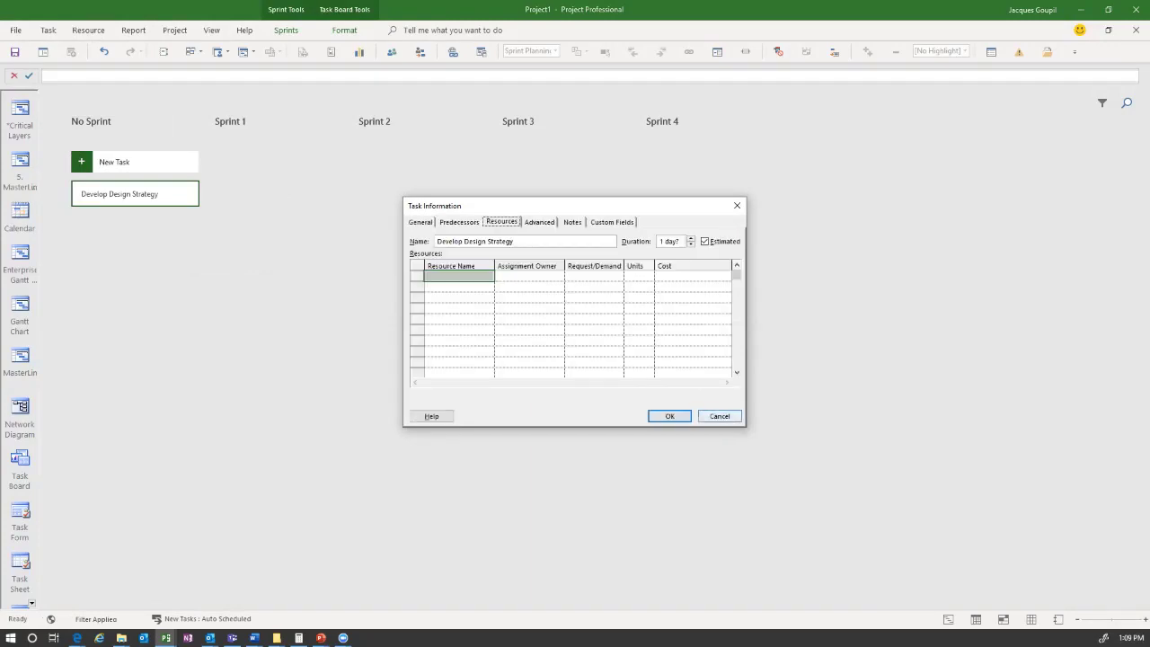
left_click(719, 415)
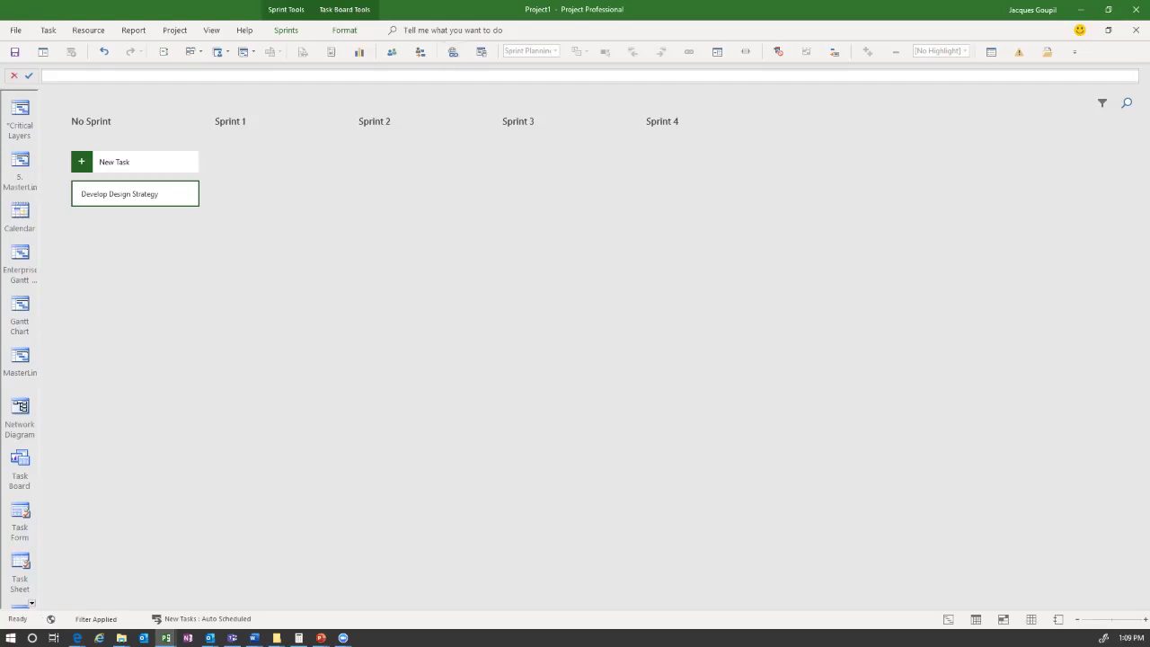
- Switch to the open Eagle Development Project and display its Task Board view
left_click(191, 51)
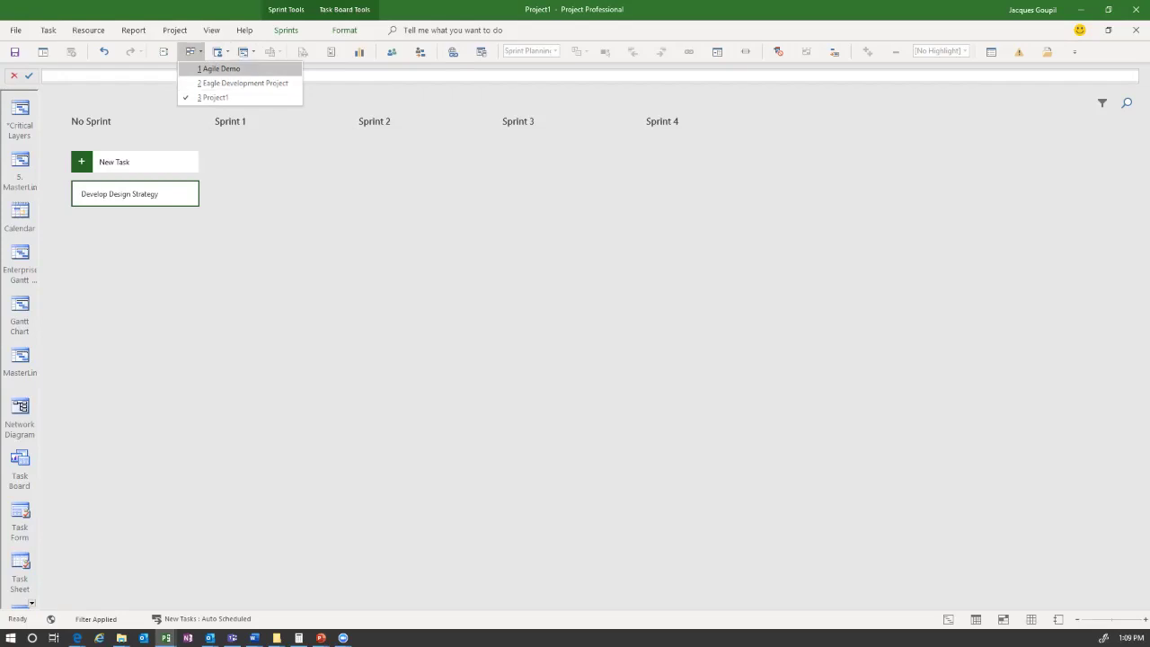
left_click(244, 82)
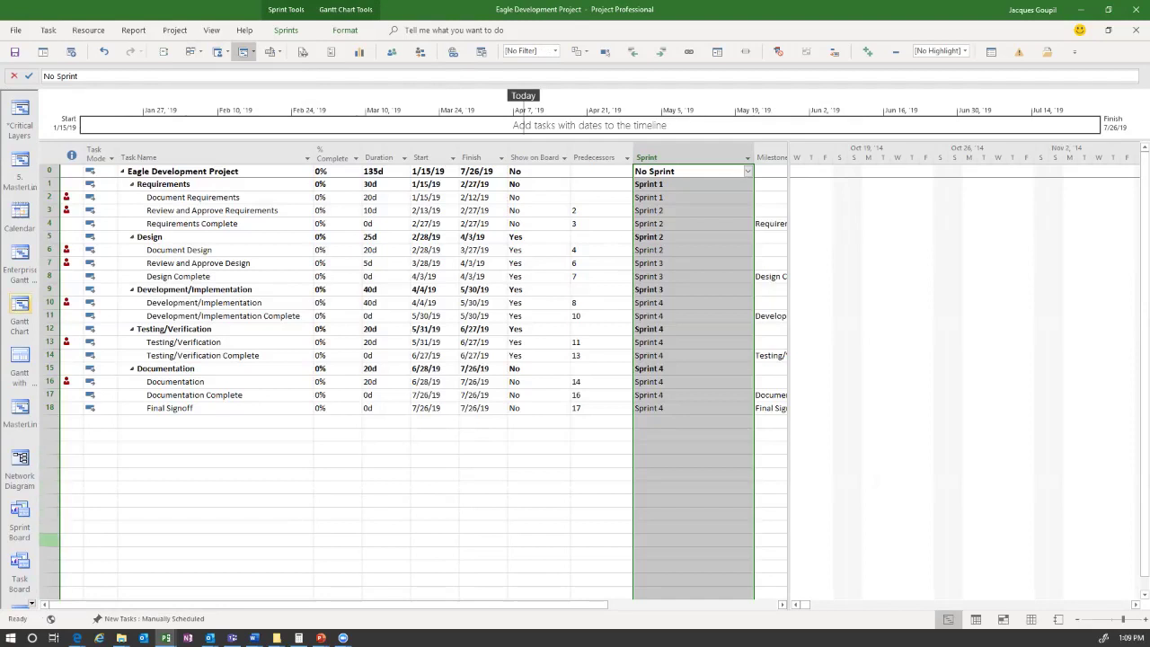
left_click(20, 566)
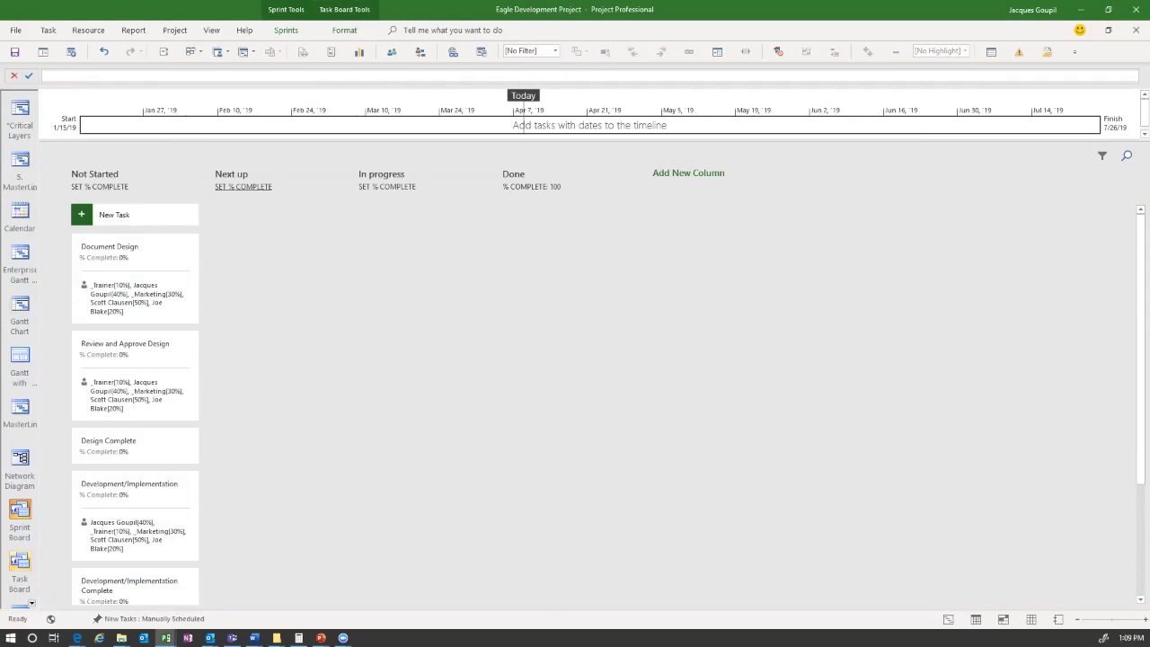
- Set the board columns' percent complete to 25 for Next up, 50 for In progress and 95 for Done
left_click(242, 186)
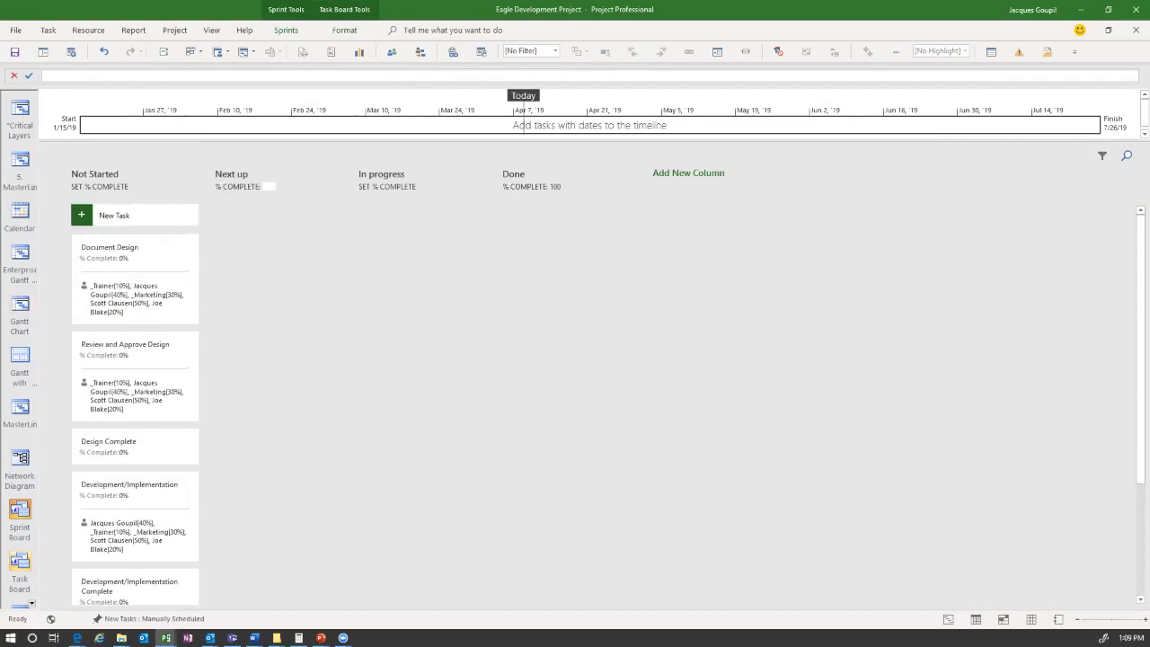
type("25")
left_click(387, 187)
type("50")
key("Return")
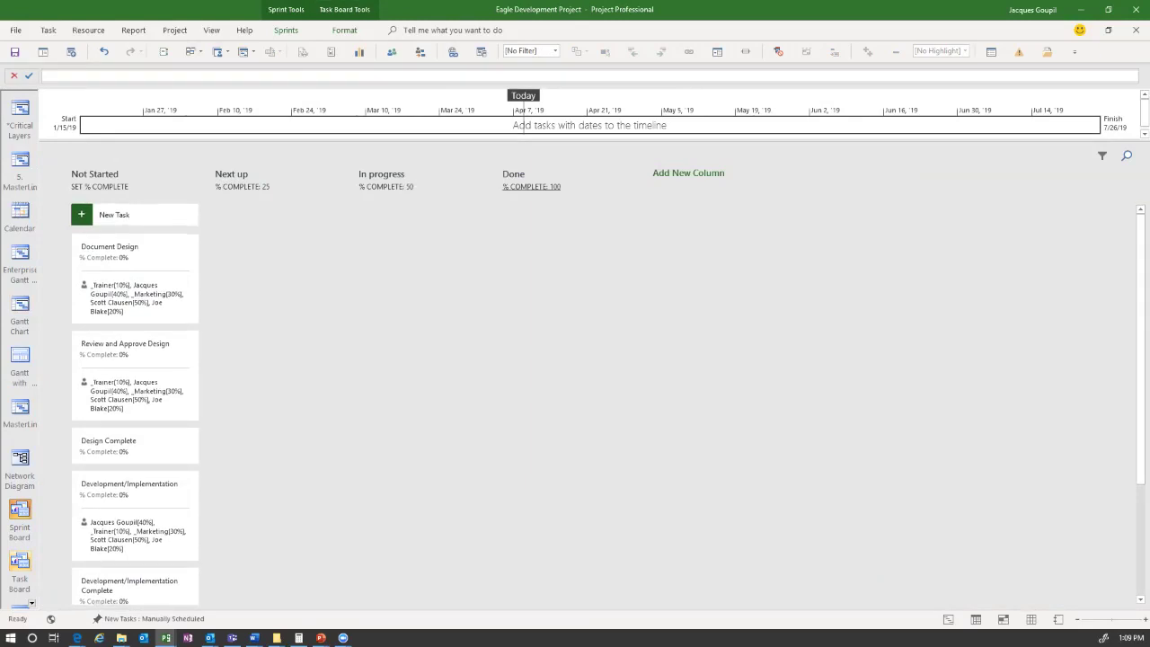
left_click(530, 187)
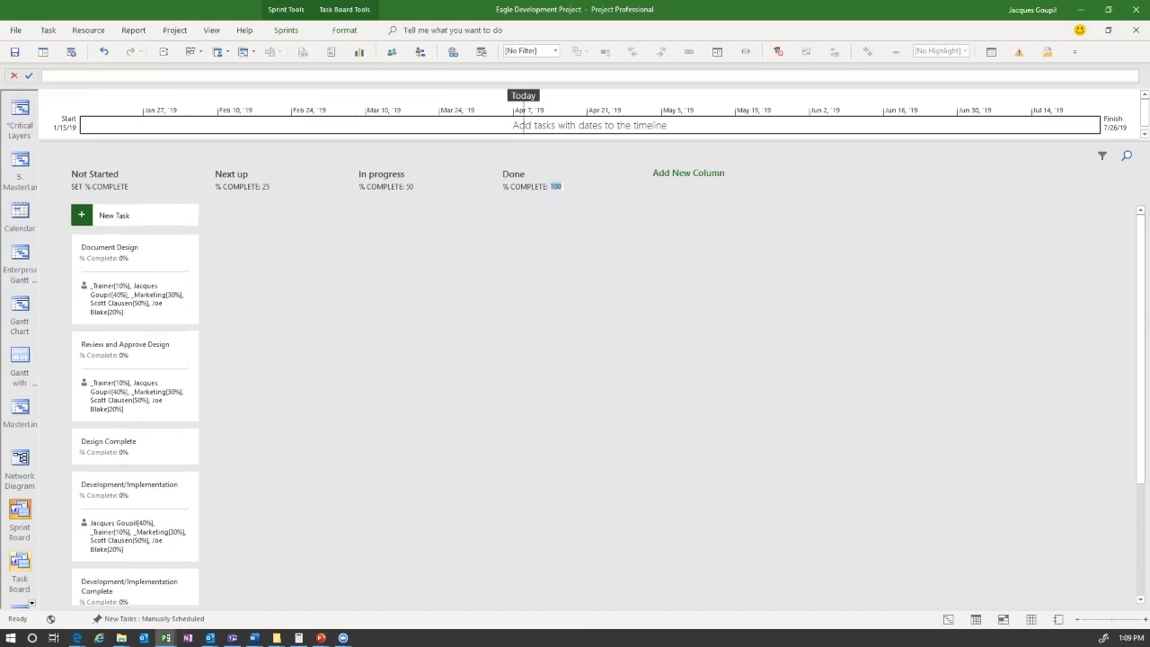
type("95")
key("Return")
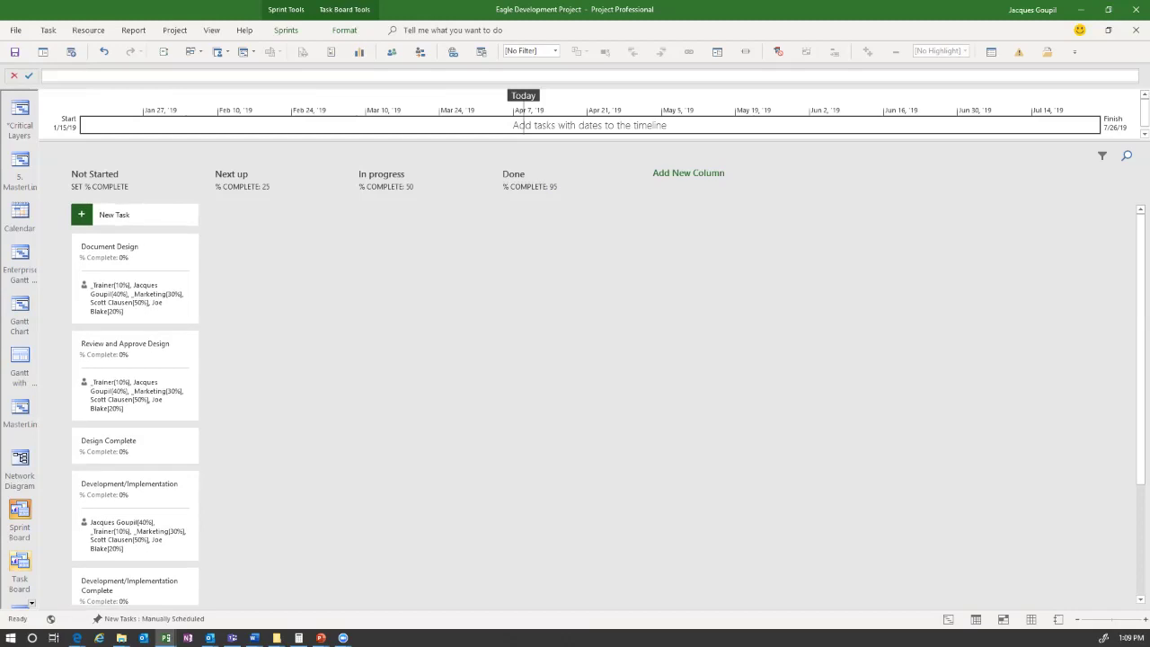
- Add a board column named "Done Done" and set its percent complete to 100
left_click(688, 172)
type("Done Done")
key("Return")
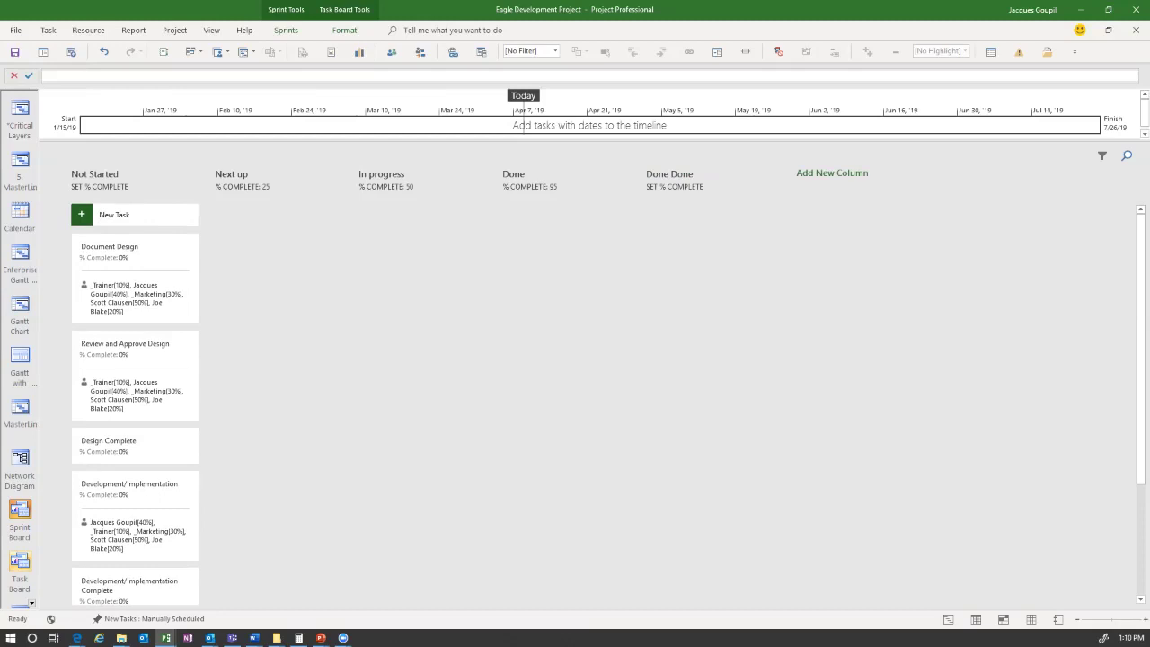
left_click(673, 186)
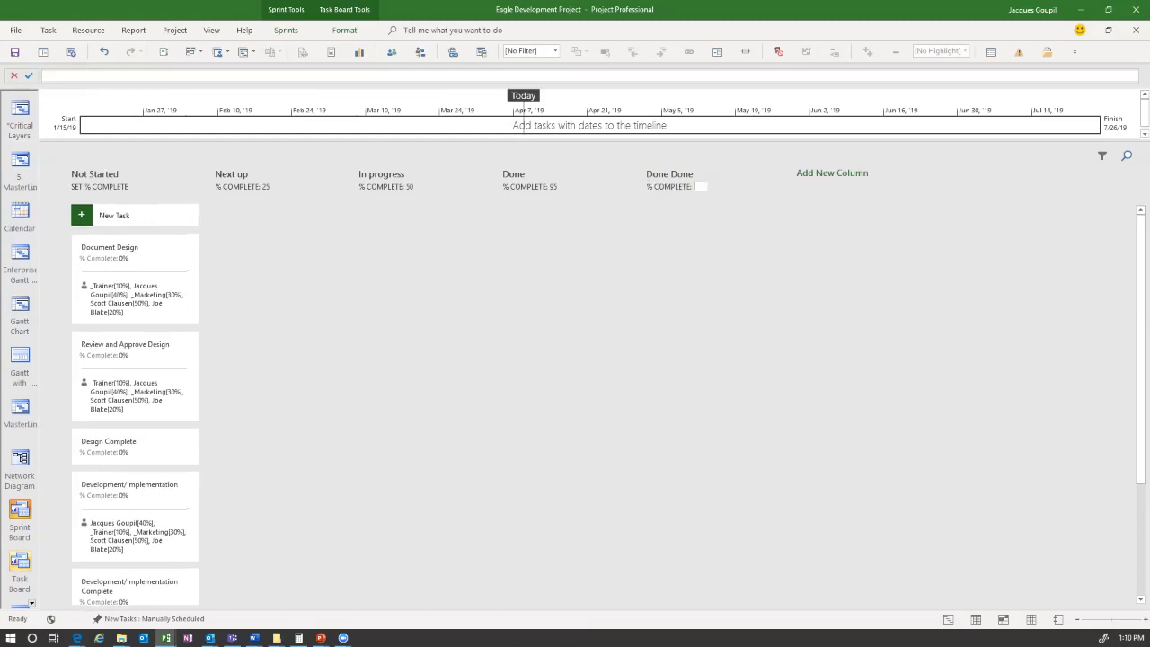
type("100")
key("Return")
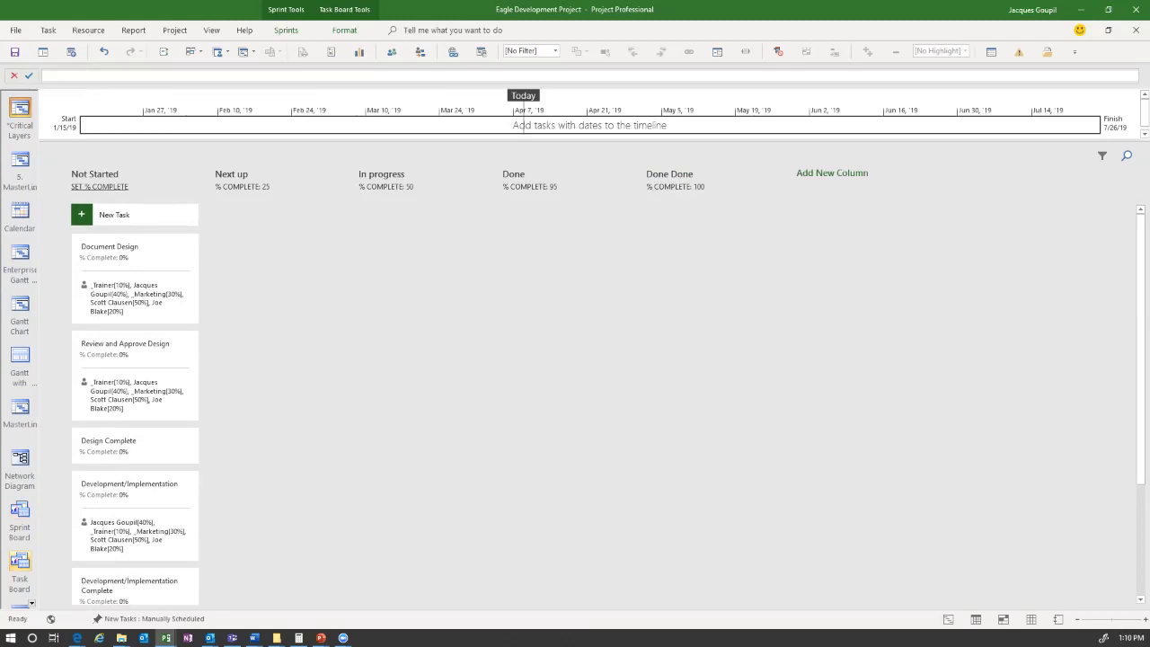
- Set the Not Started column's percent complete to 0
left_click(100, 187)
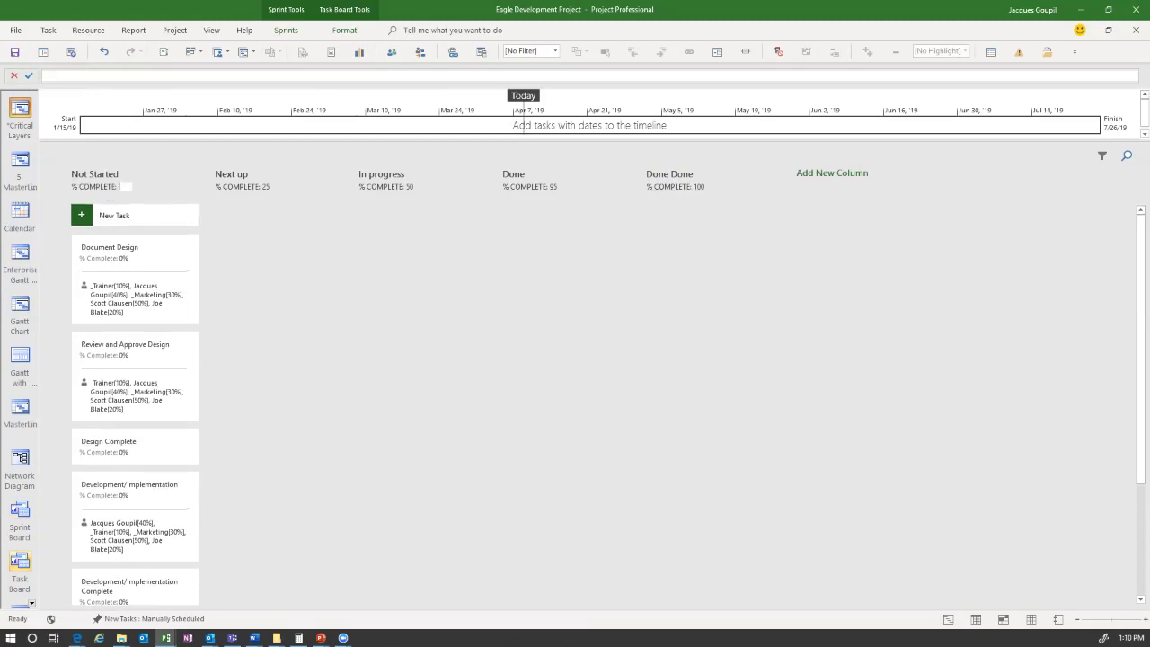
type("0")
key("Return")
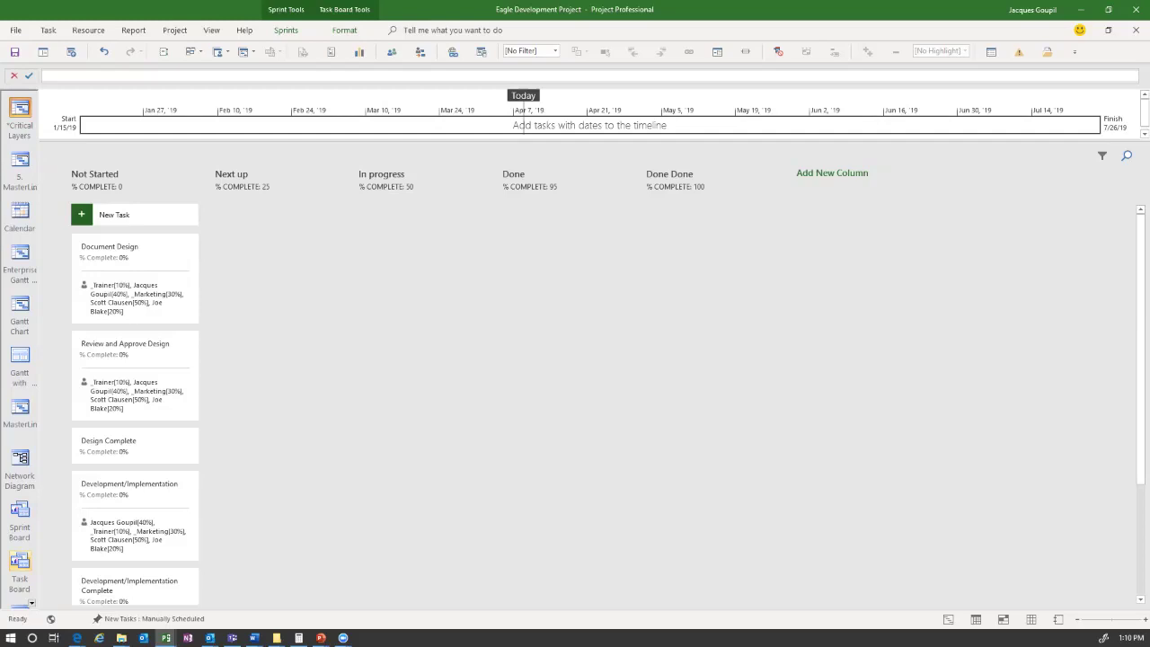
- Examine the actions available for the Document Design card in the Not Started column
right_click(193, 252)
key("Down")
key("Down")
key("Down")
key("Down")
key("Down")
key("Down")
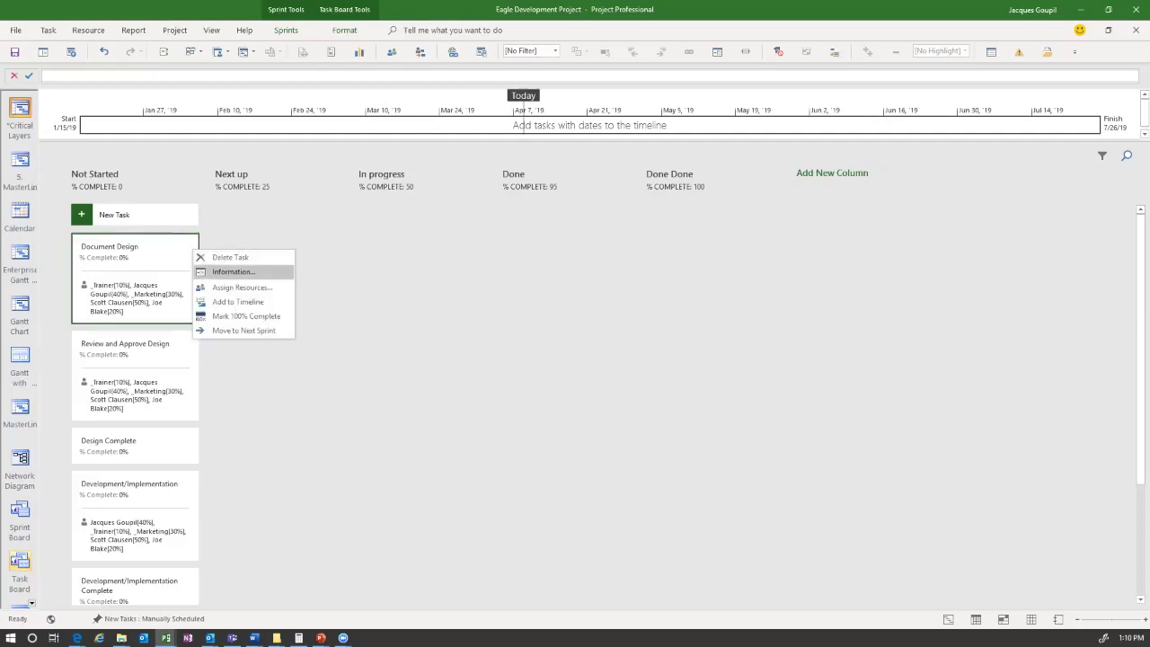
key("Up")
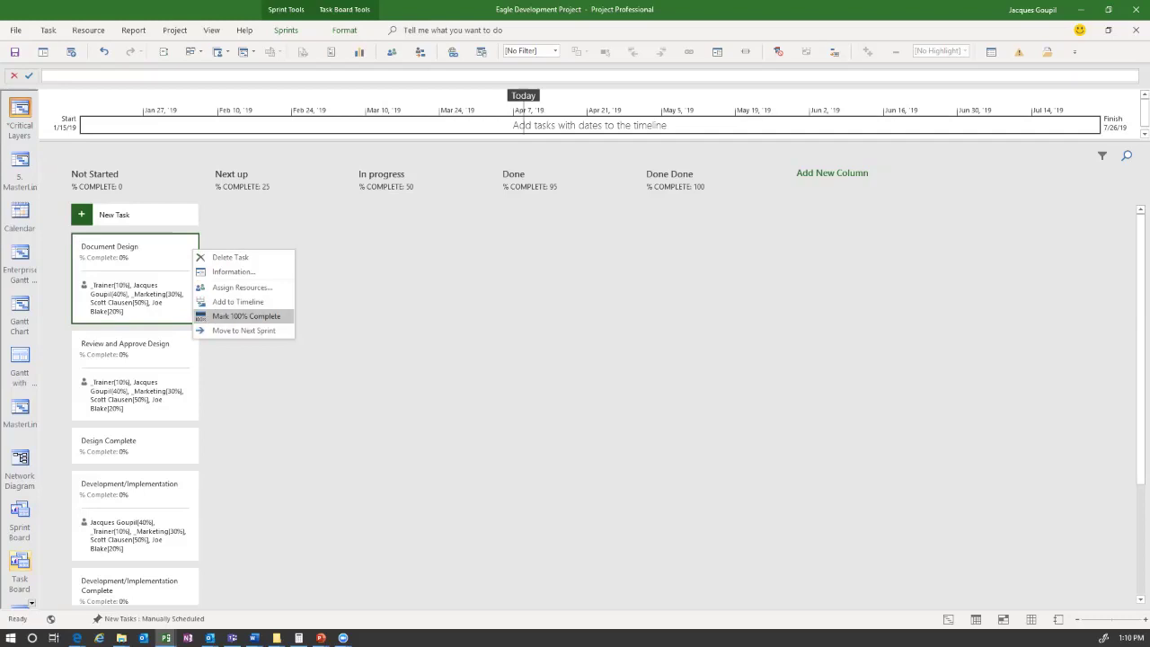
key("Down")
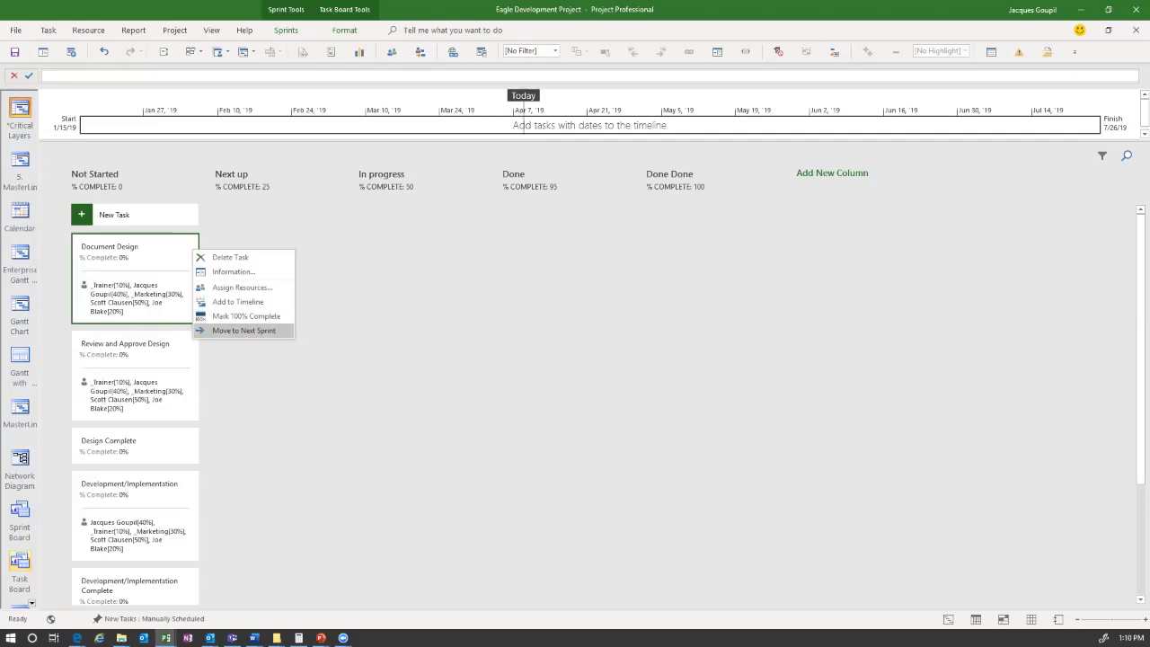
key("Escape")
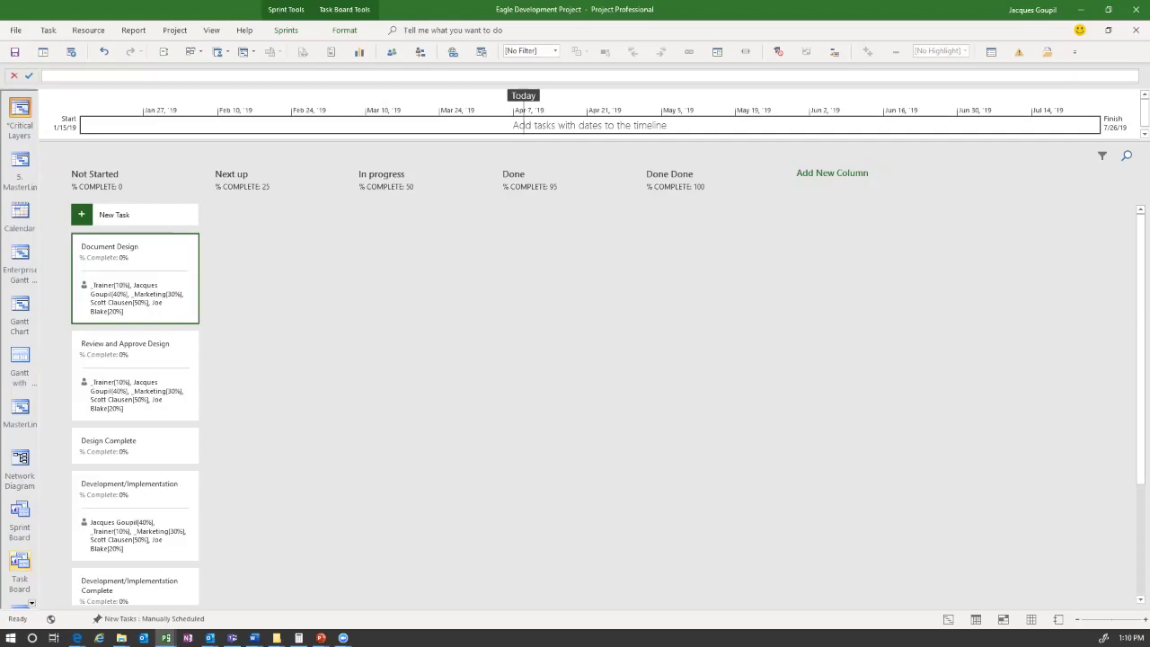
- Move the Document Design card from Not Started to the Next up column
left_click_drag(135, 270, 279, 249)
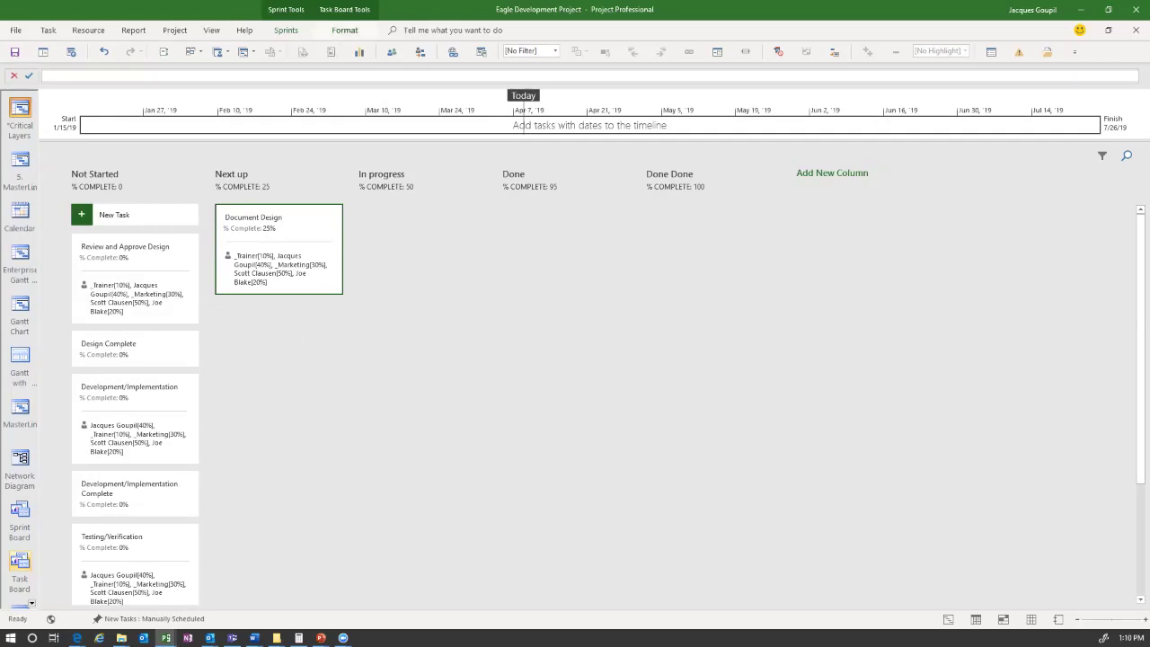
- Customize the task board cards to show the task ID and add Work as an additional field
left_click(344, 31)
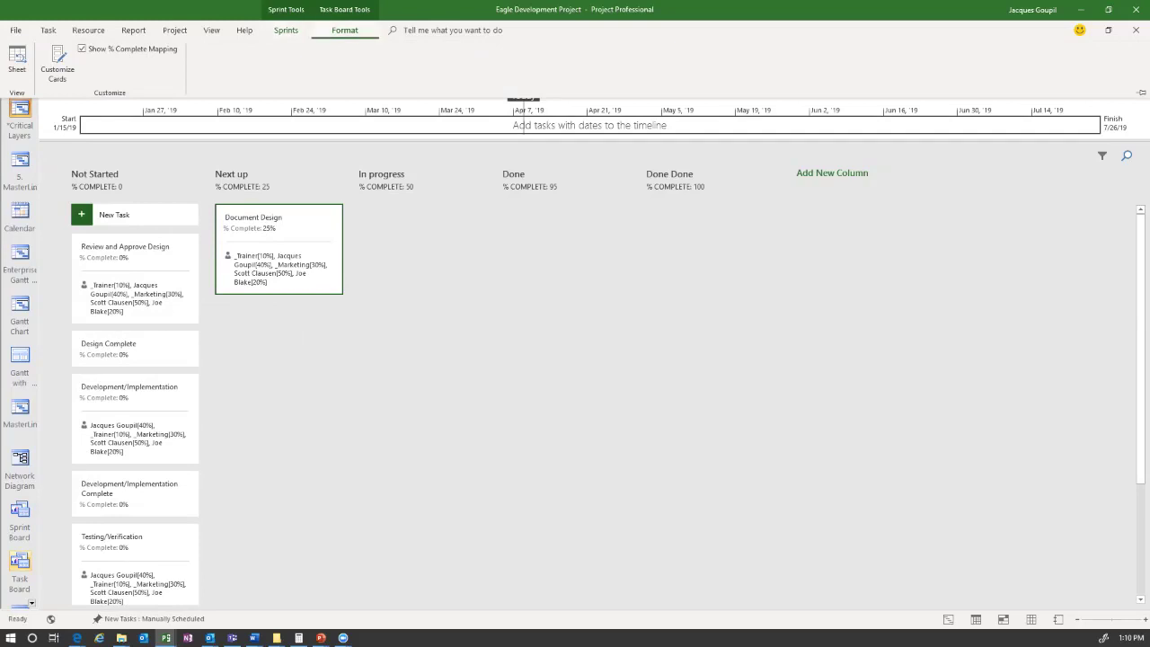
left_click(58, 62)
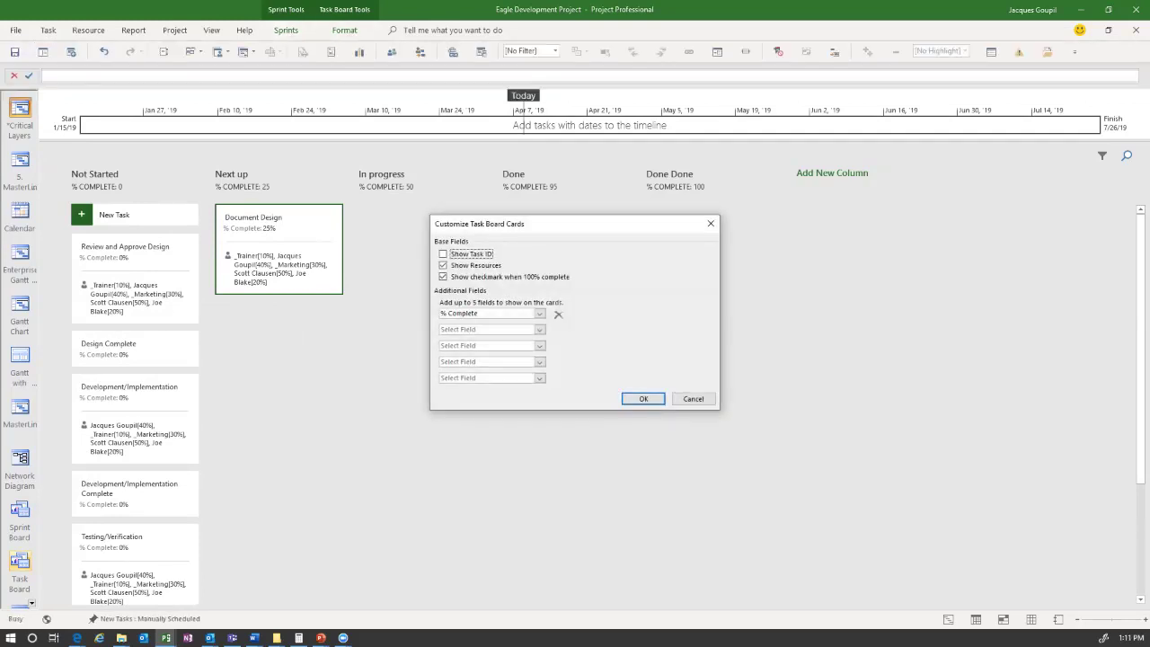
left_click_drag(575, 224, 566, 199)
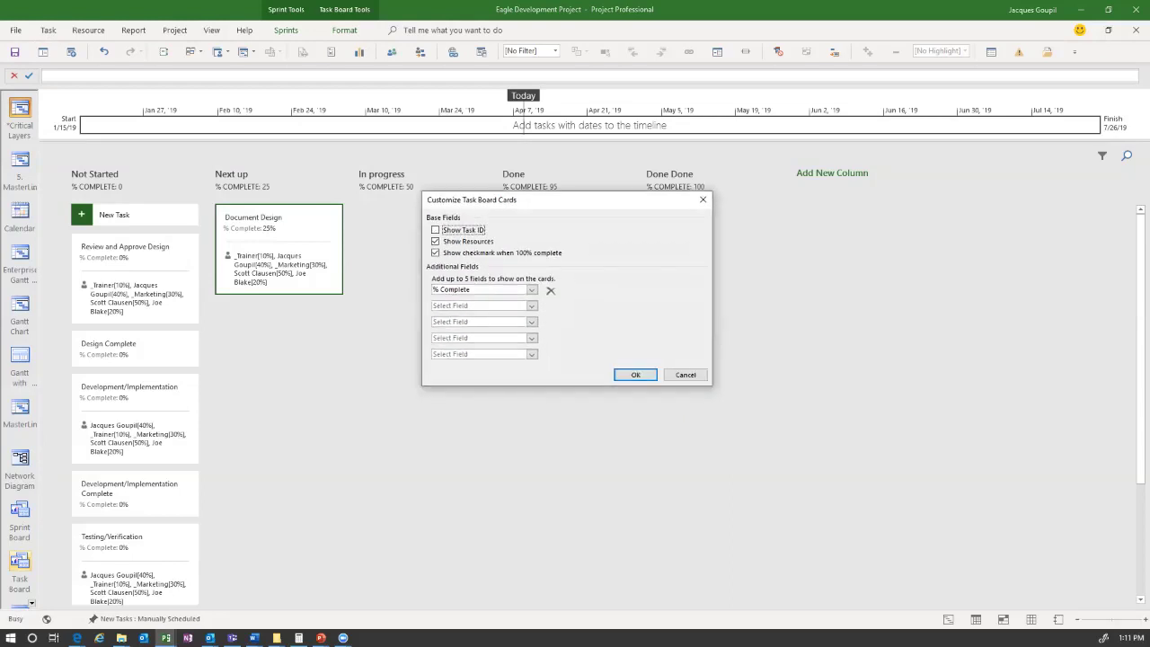
key("space")
left_click(531, 305)
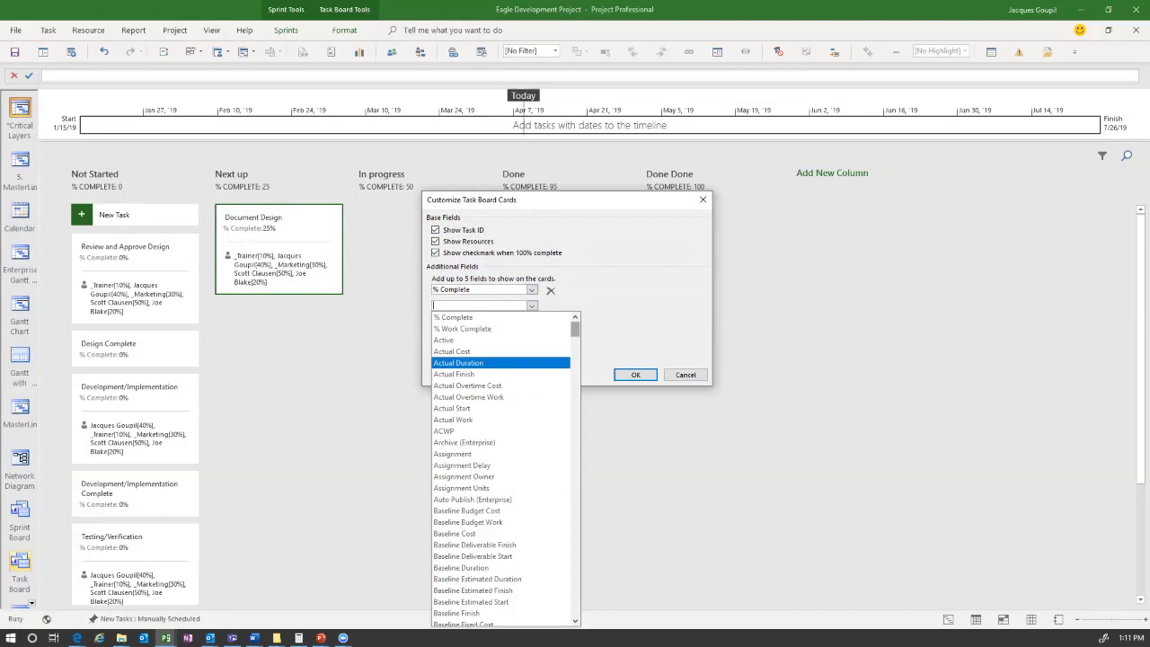
type("wor")
key("Return")
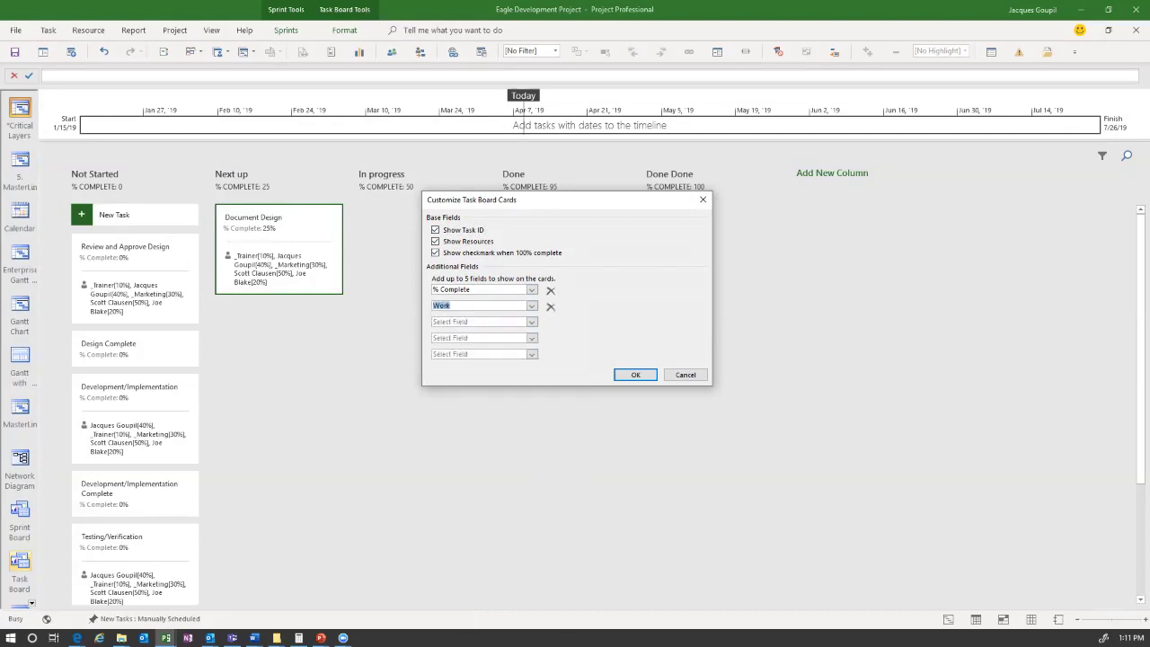
- Add Sprint as the third additional field on the task board cards and apply the customization
left_click(531, 320)
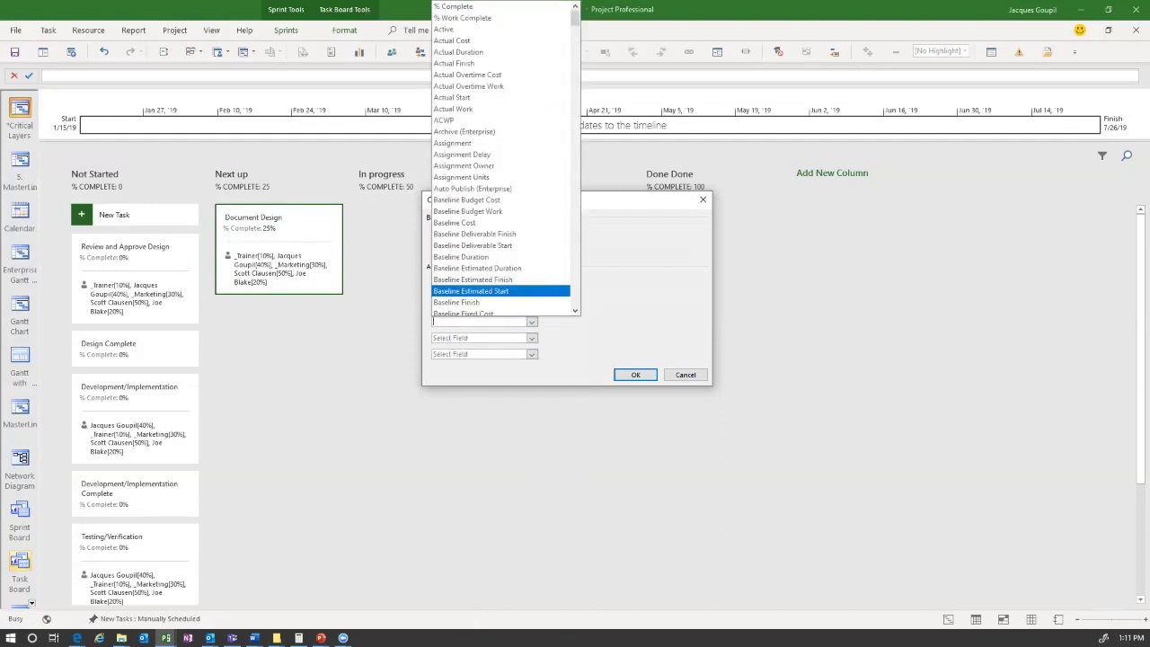
type("spi")
key("BackSpace")
type("rint")
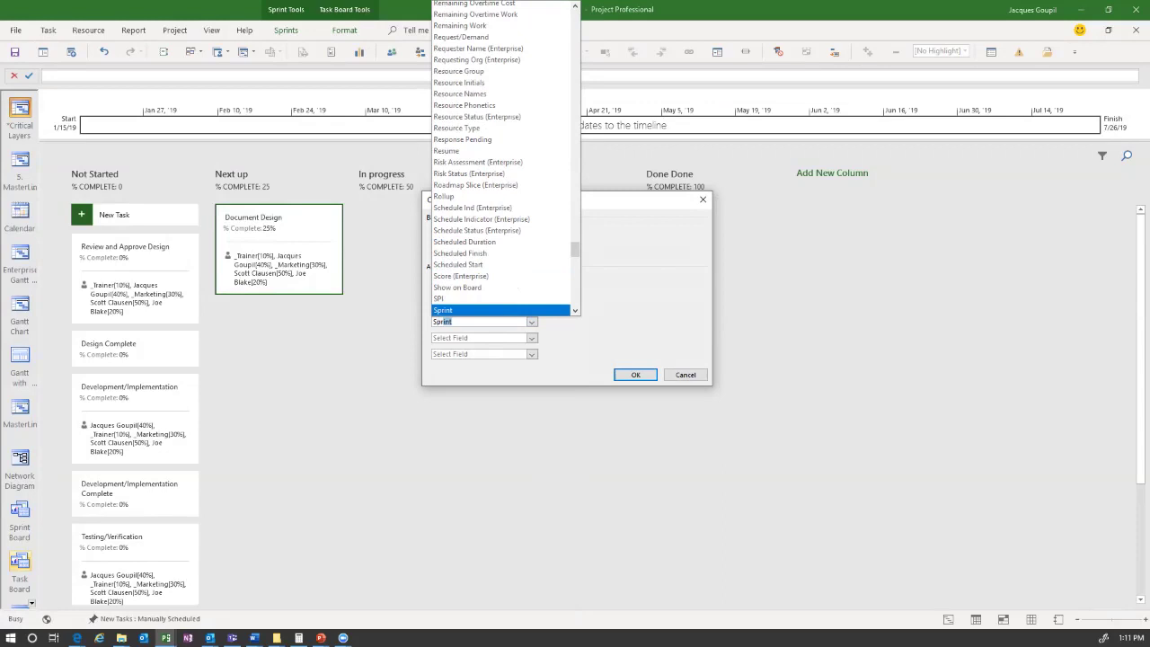
left_click(528, 309)
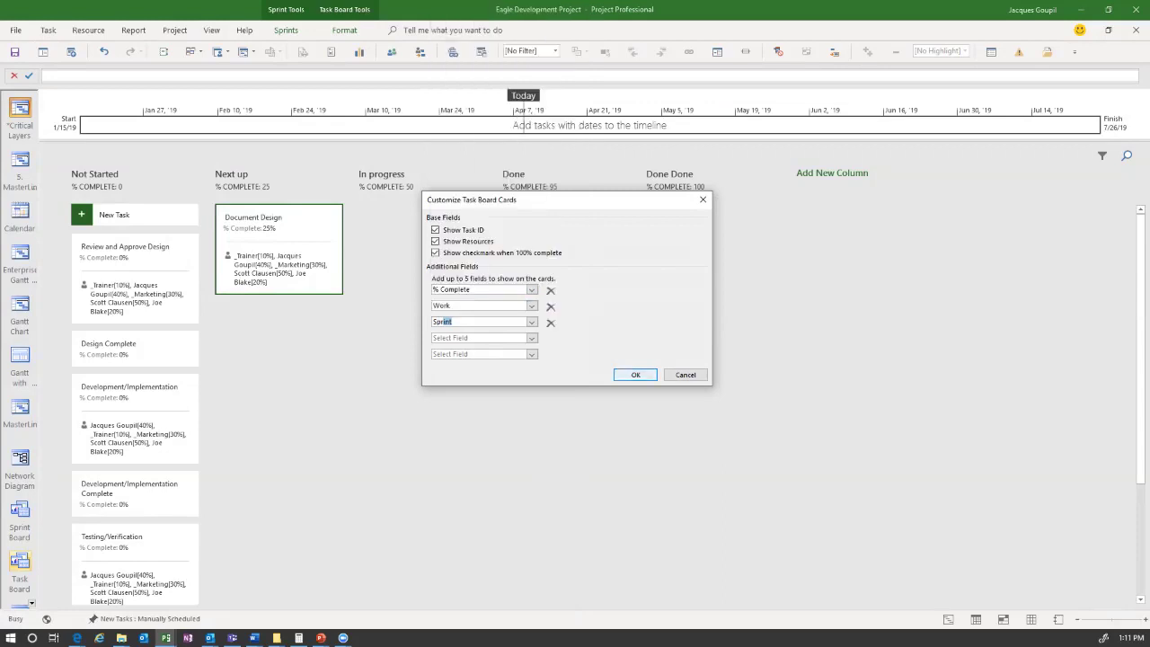
key("Return")
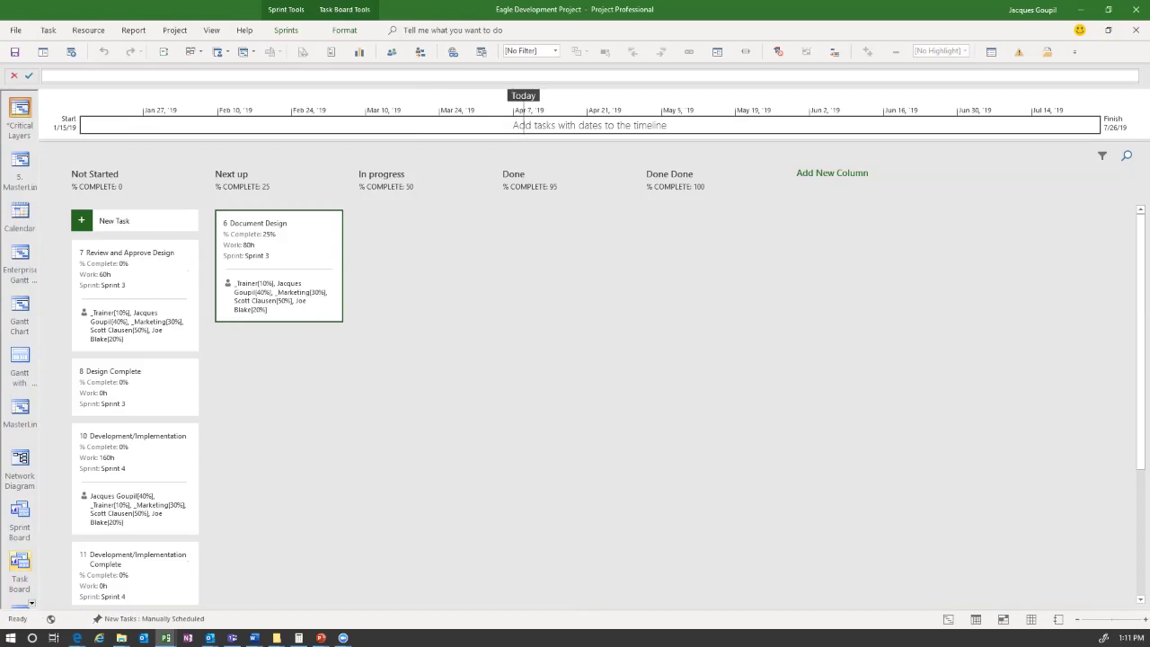
- Try marking the Document Design card 100% complete while it is in Next up, and undo that change
right_click(319, 252)
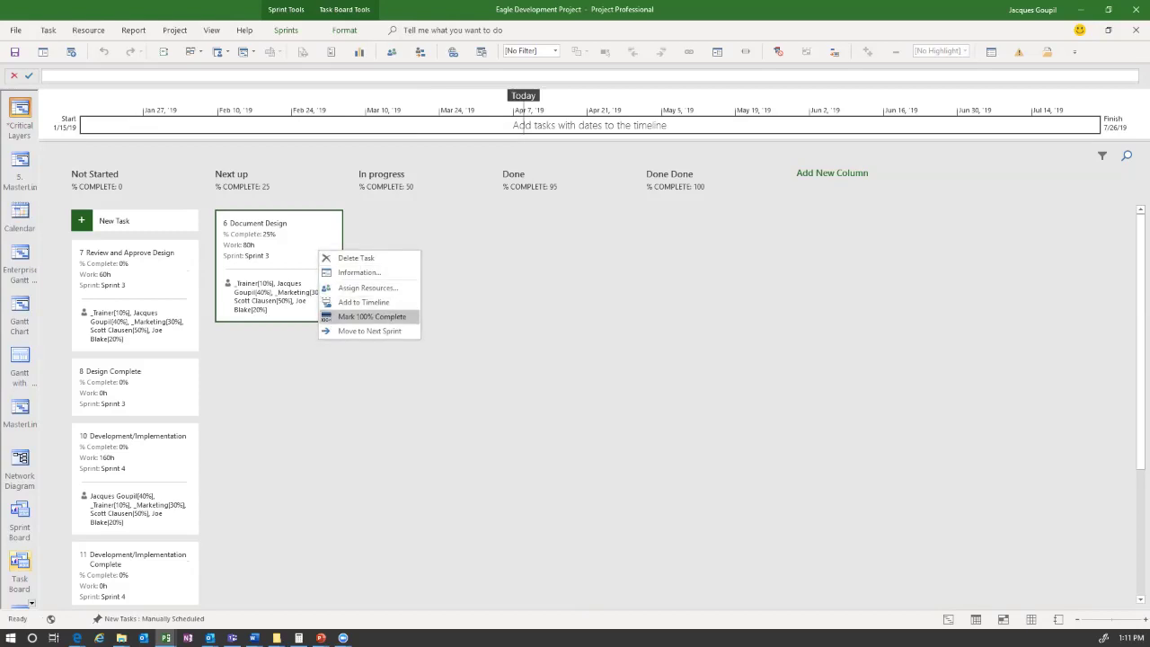
left_click(371, 316)
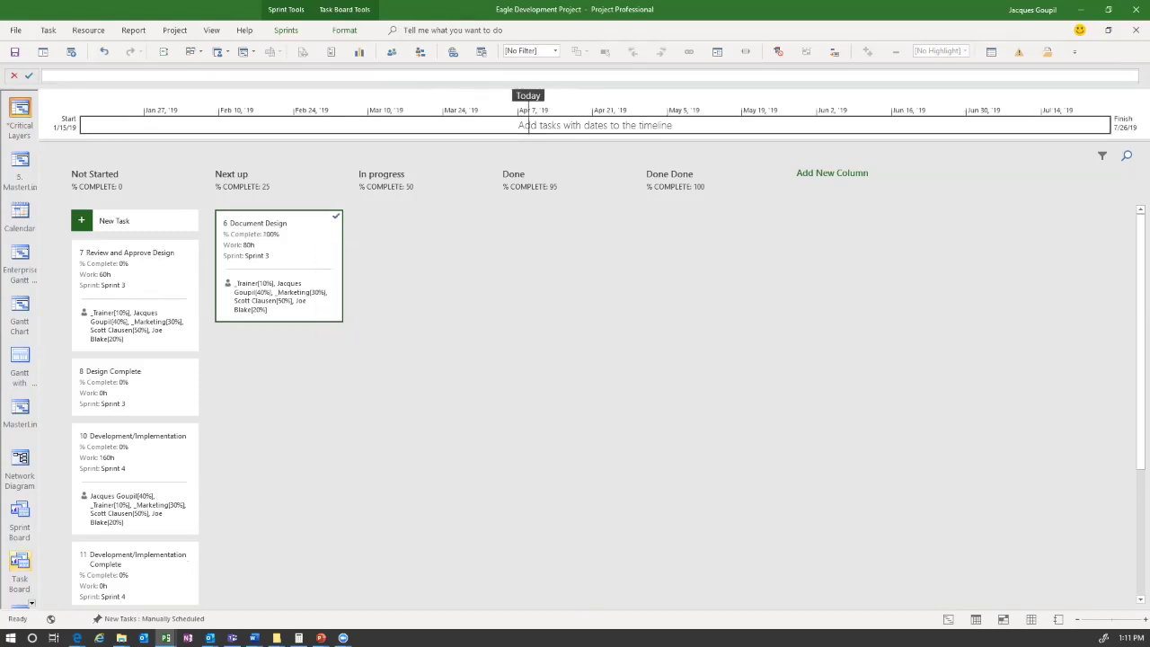
right_click(306, 224)
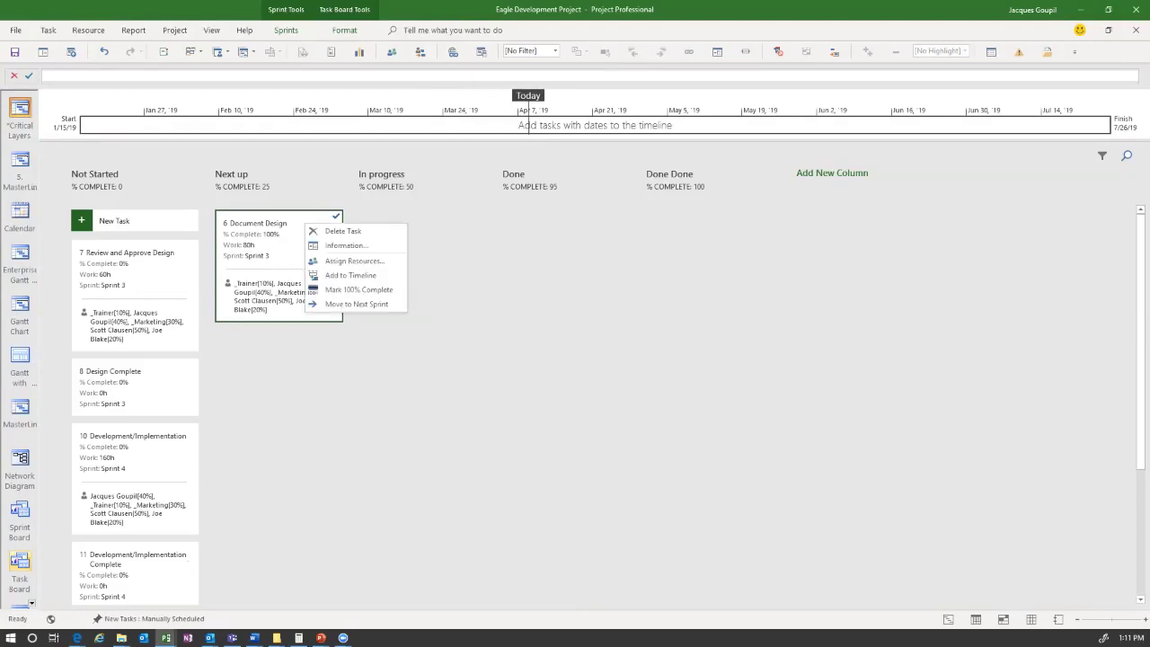
left_click(312, 216)
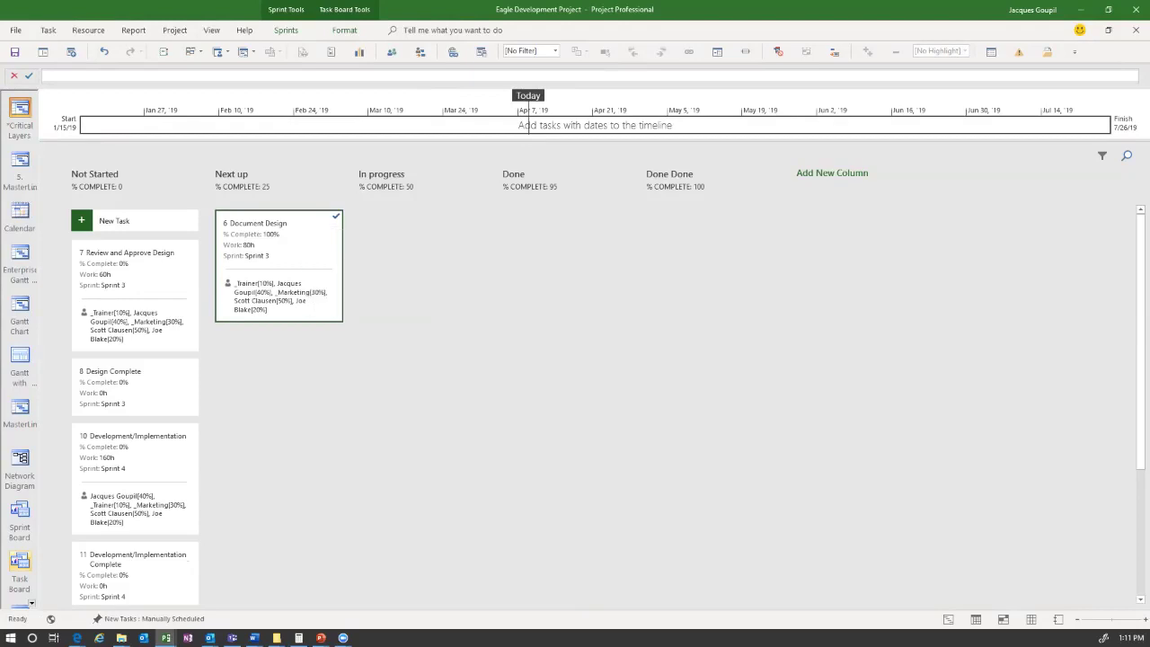
right_click(313, 215)
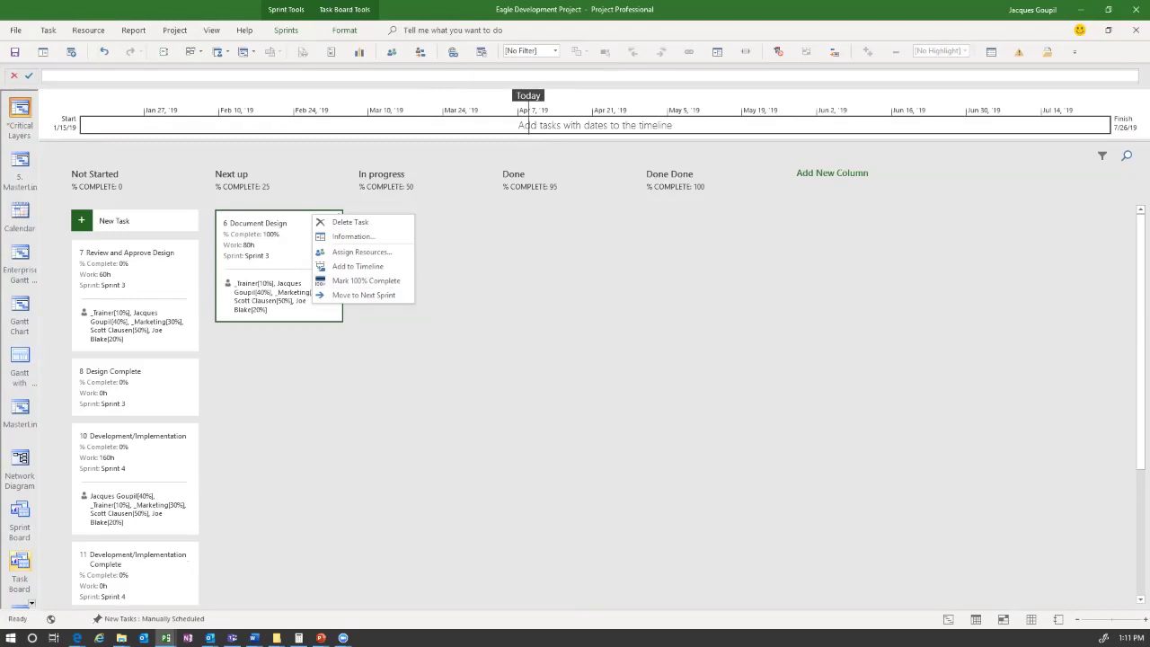
left_click(456, 290)
right_click(275, 236)
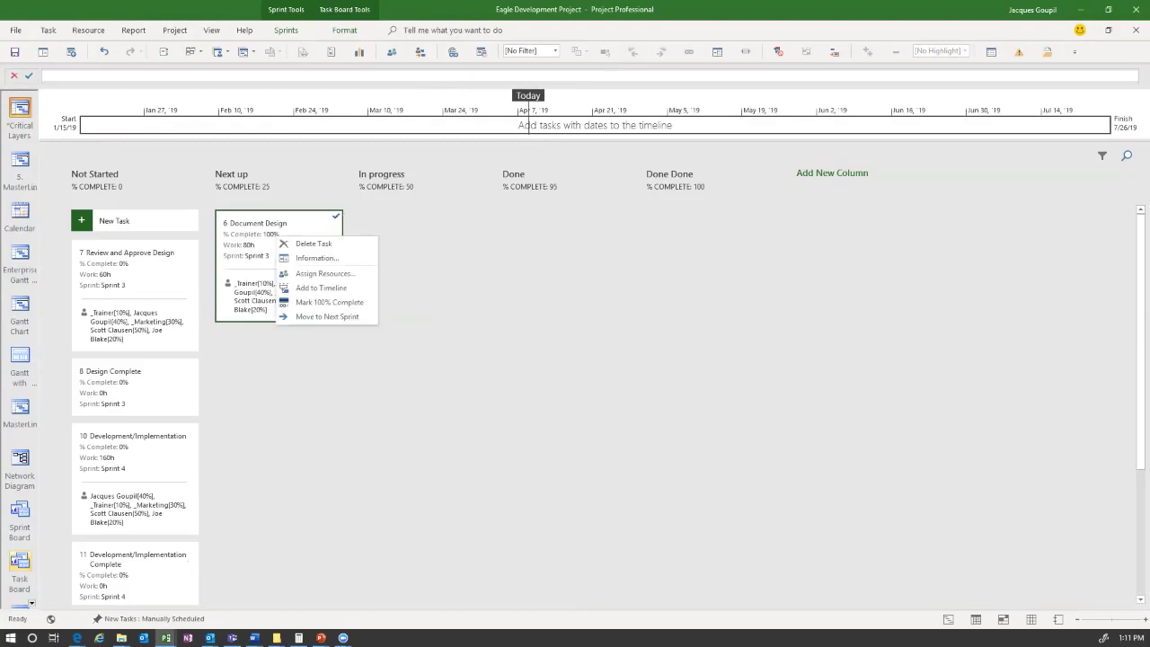
key("ctrl+z")
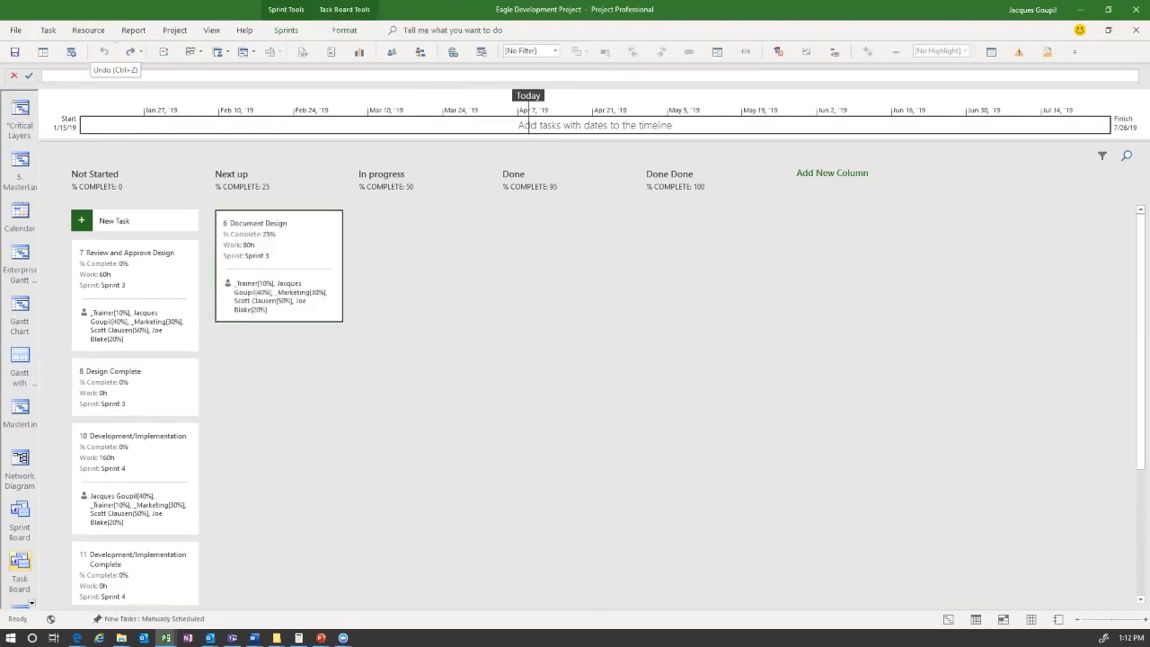
- Move the Document Design card from Next up to the Done Done column
left_click_drag(270, 233, 682, 253)
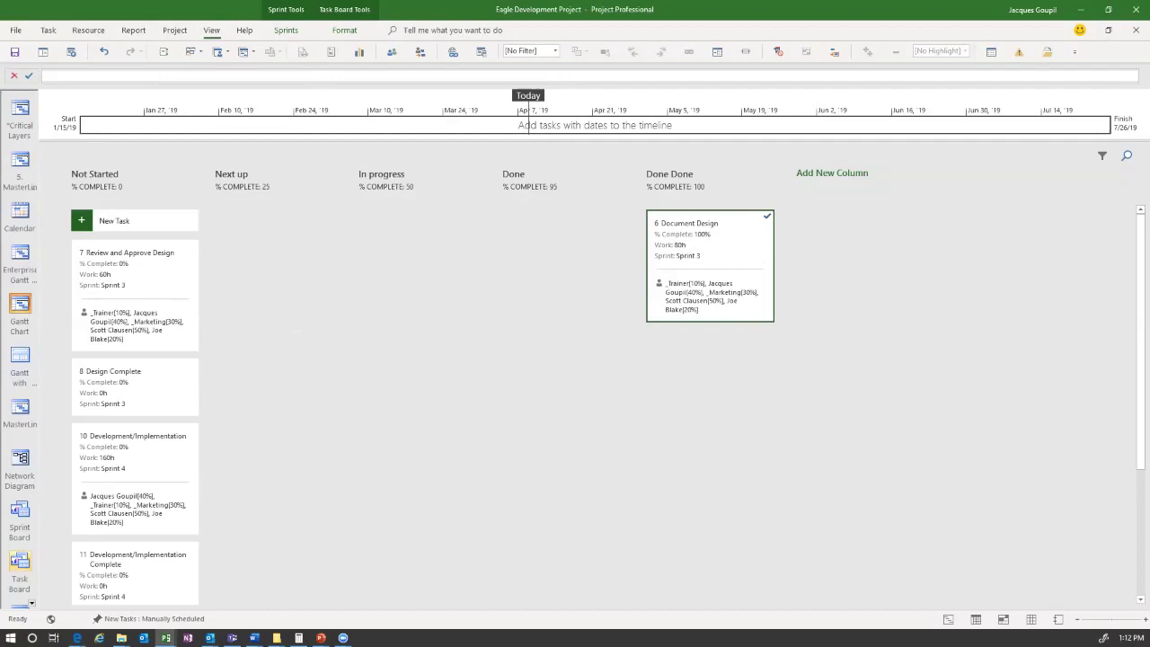
- Display the project in the Gantt Chart view and widen the task table to reveal the Milestones column
left_click(211, 30)
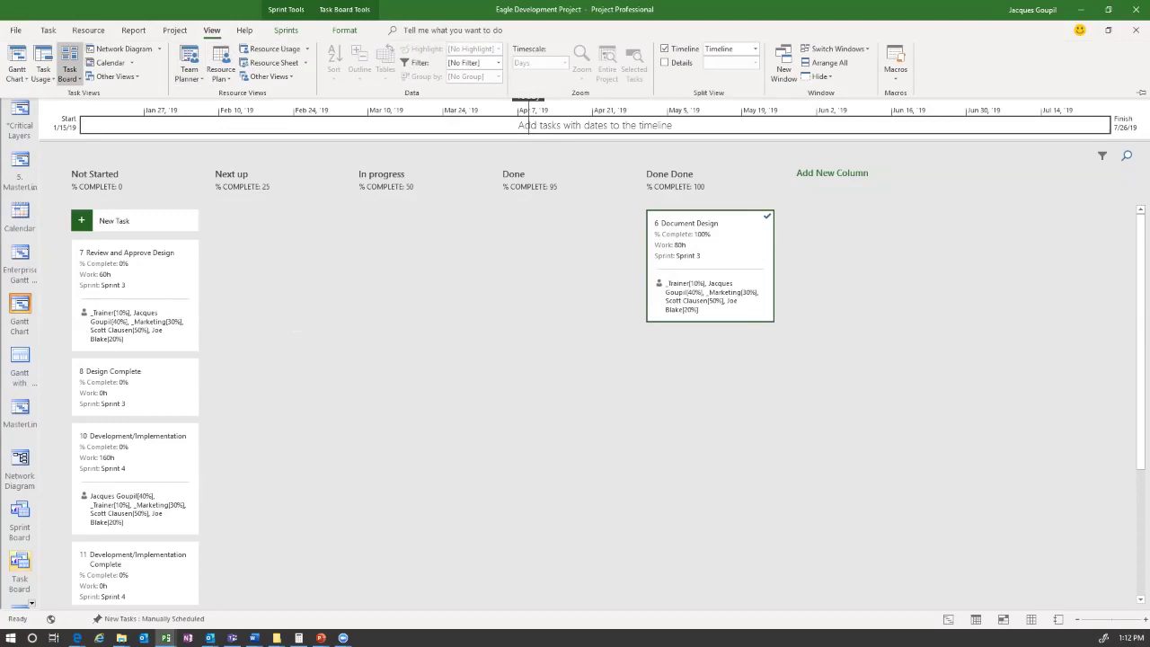
left_click(20, 306)
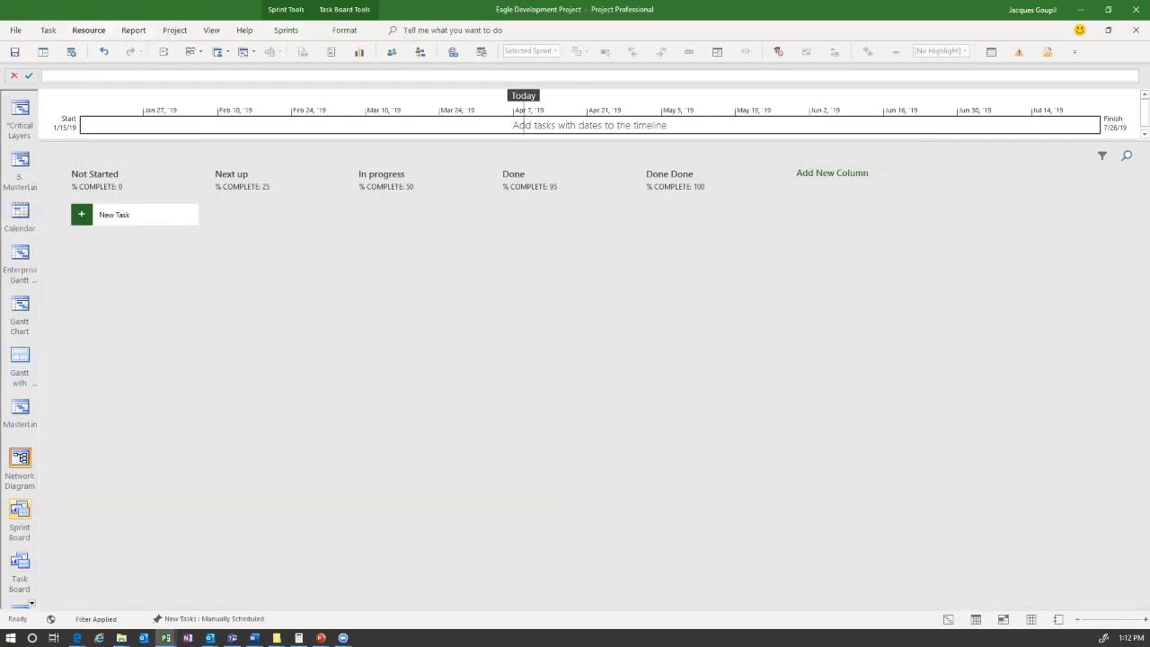
left_click(49, 29)
left_click(17, 59)
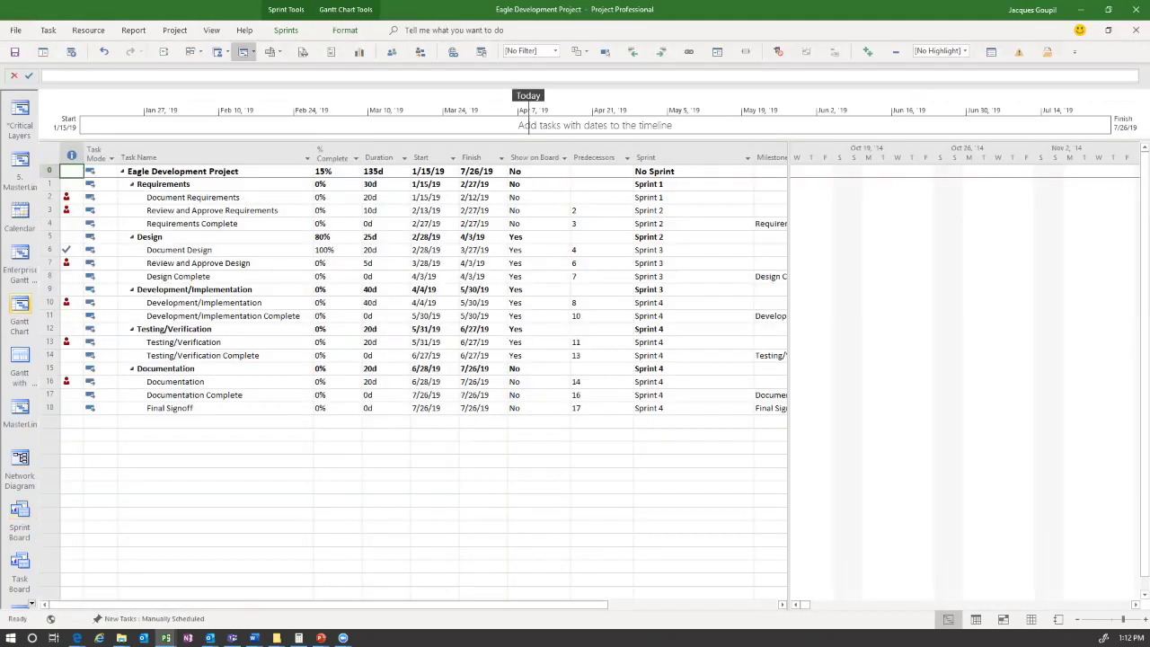
left_click_drag(789, 377, 853, 377)
- Review the Sprint, Show on Board and Milestones columns for the Requirements, Design and Documentation task groups
left_click(689, 171)
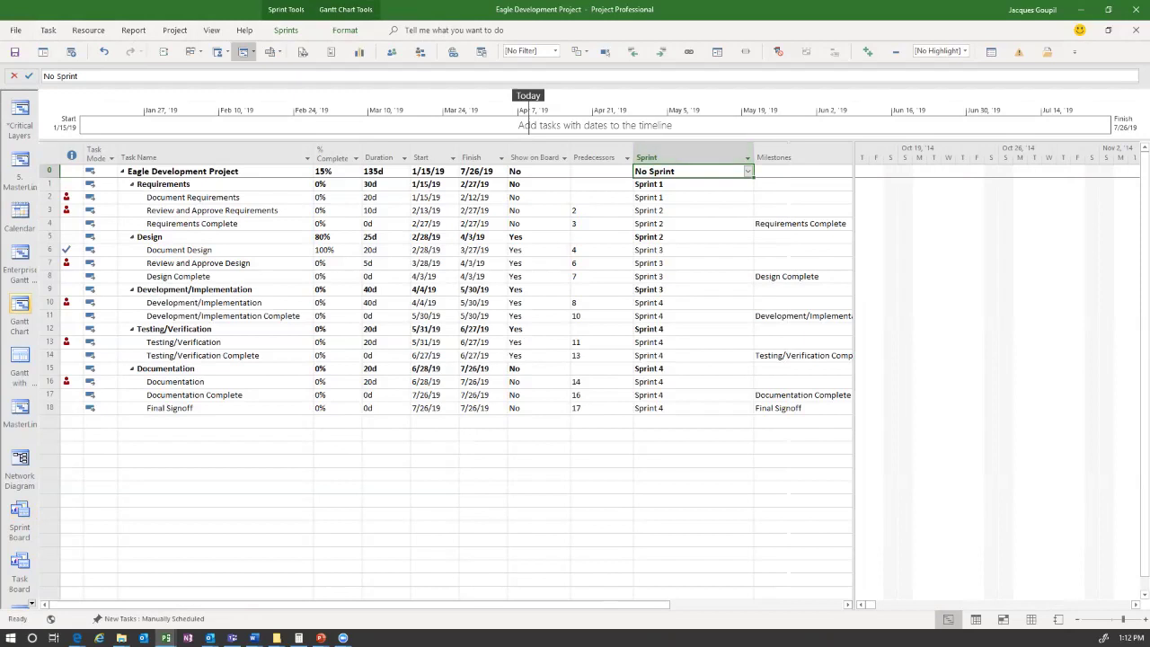
left_click(536, 154)
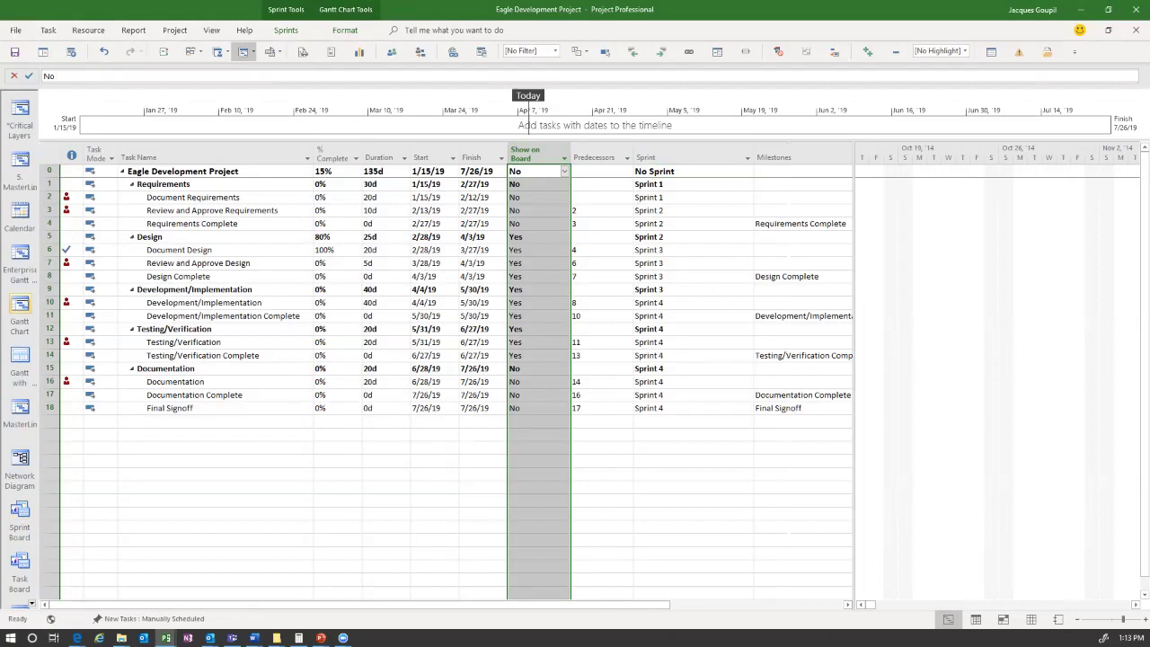
left_click_drag(193, 184, 193, 224)
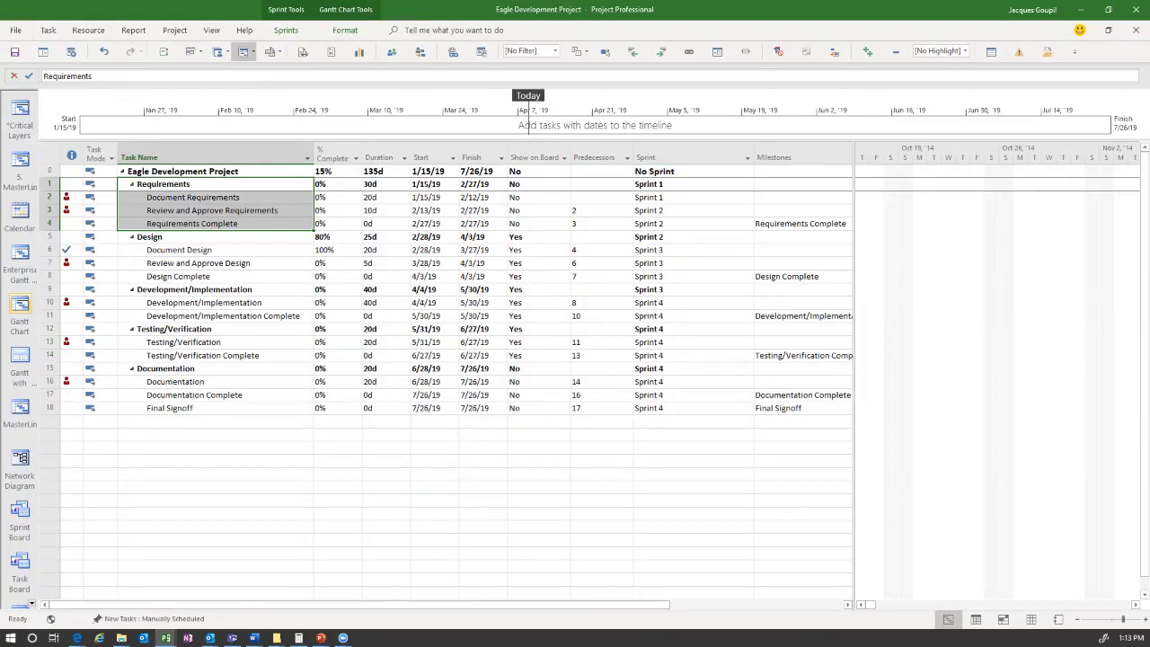
left_click_drag(193, 237, 193, 275)
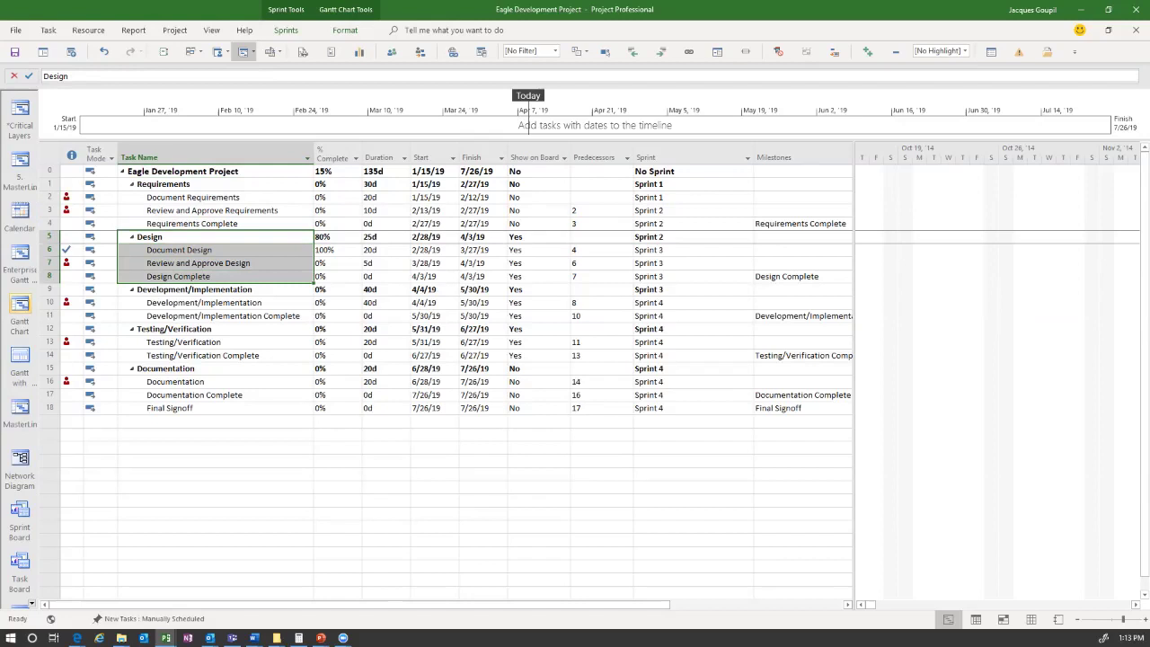
left_click_drag(193, 368, 193, 408)
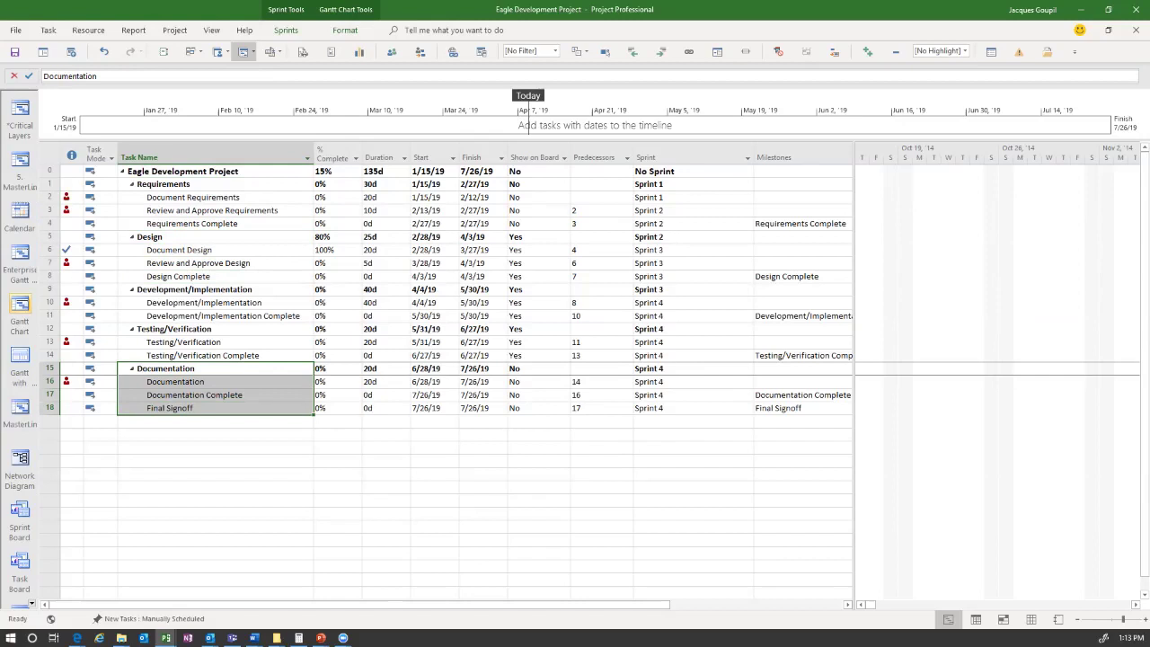
left_click(800, 223)
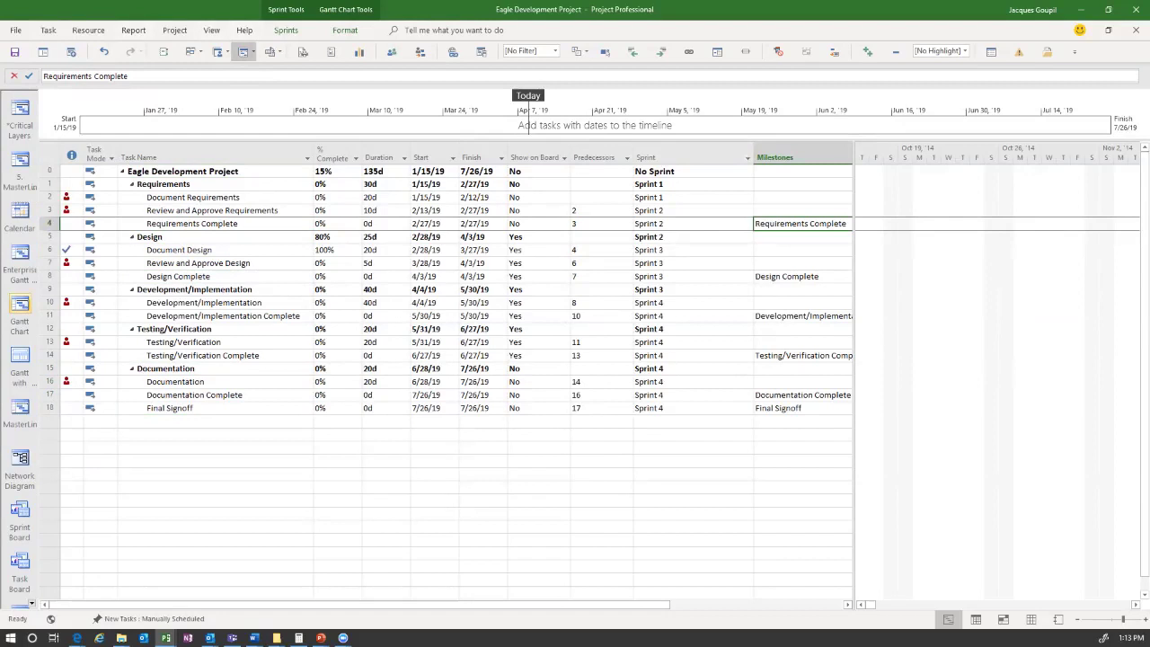
- Set the Review and Approve Design task's percent complete to 100%
left_click(332, 263)
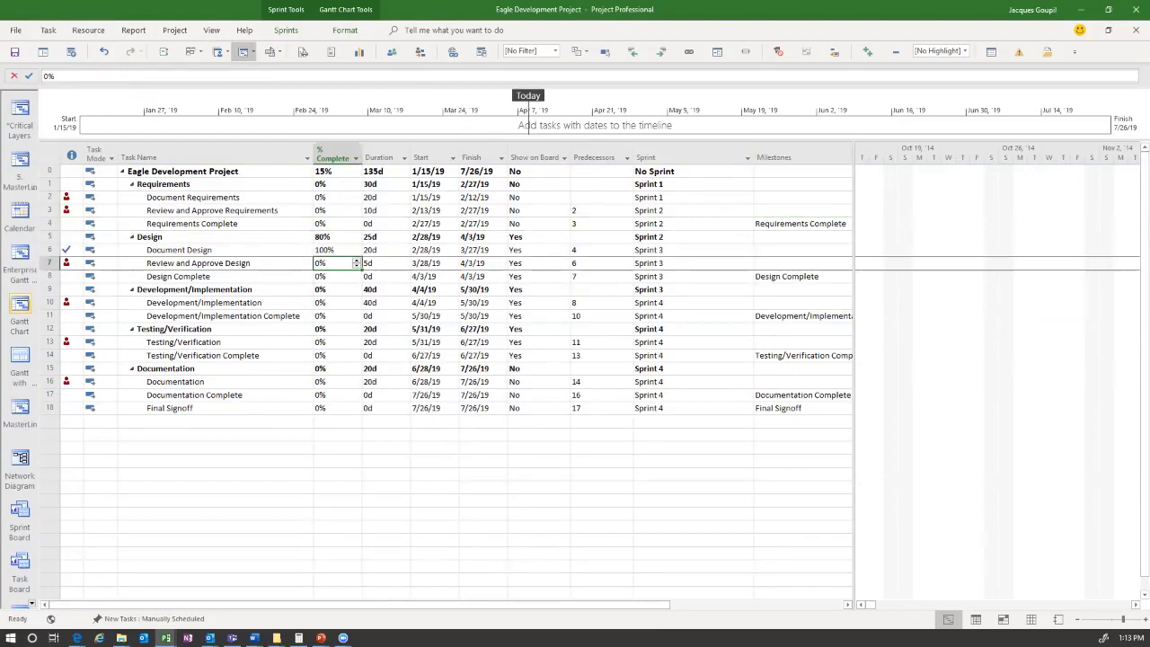
left_click(244, 51)
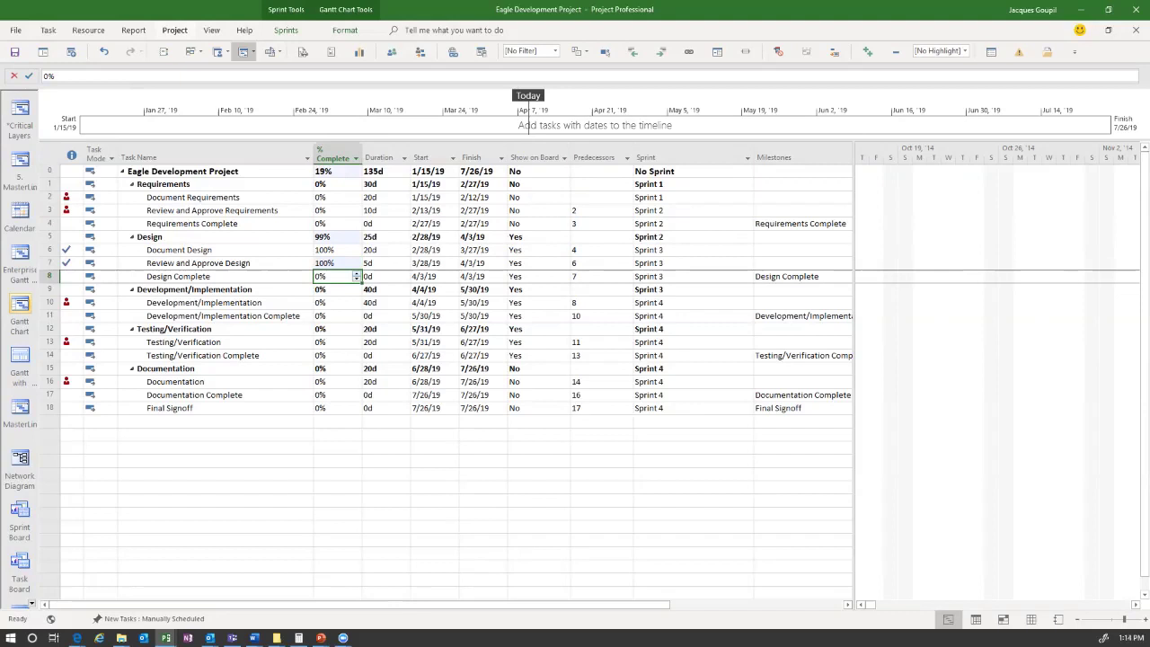
- Set the project's status date to 4/9/19 in the project information
left_click(175, 30)
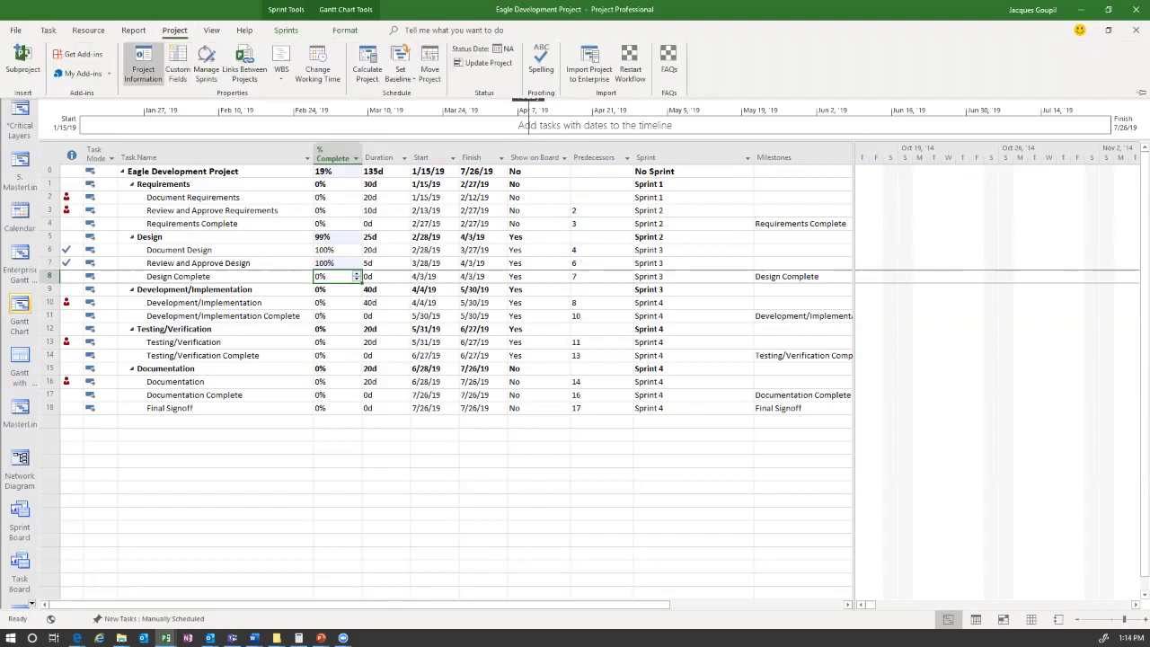
left_click(143, 69)
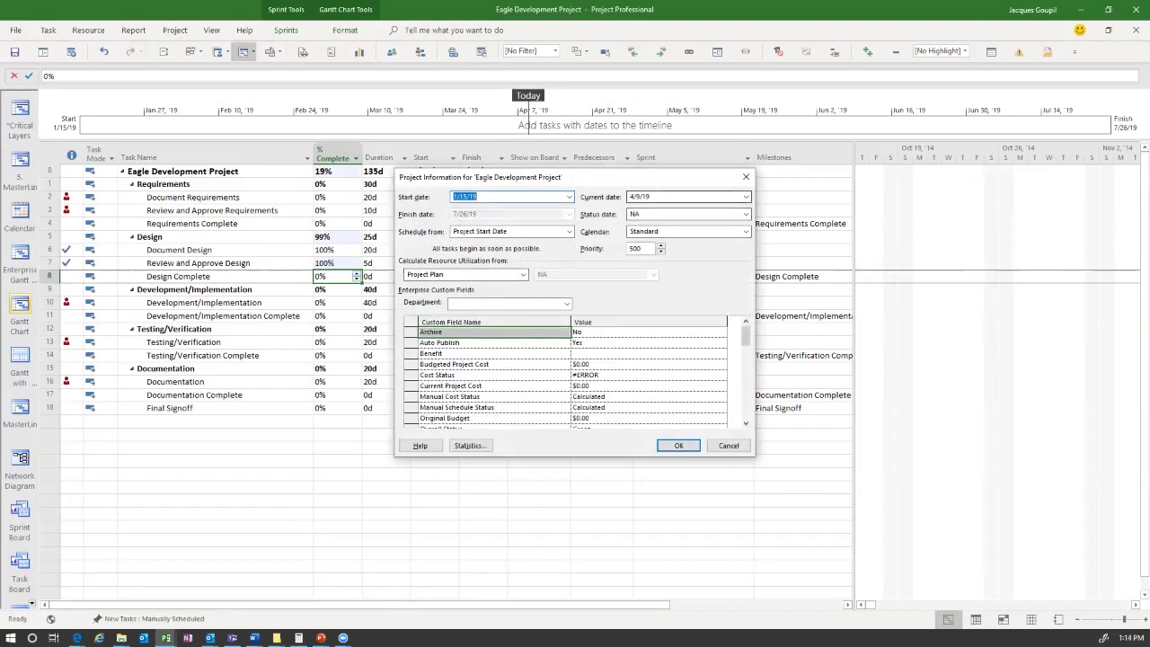
left_click(745, 214)
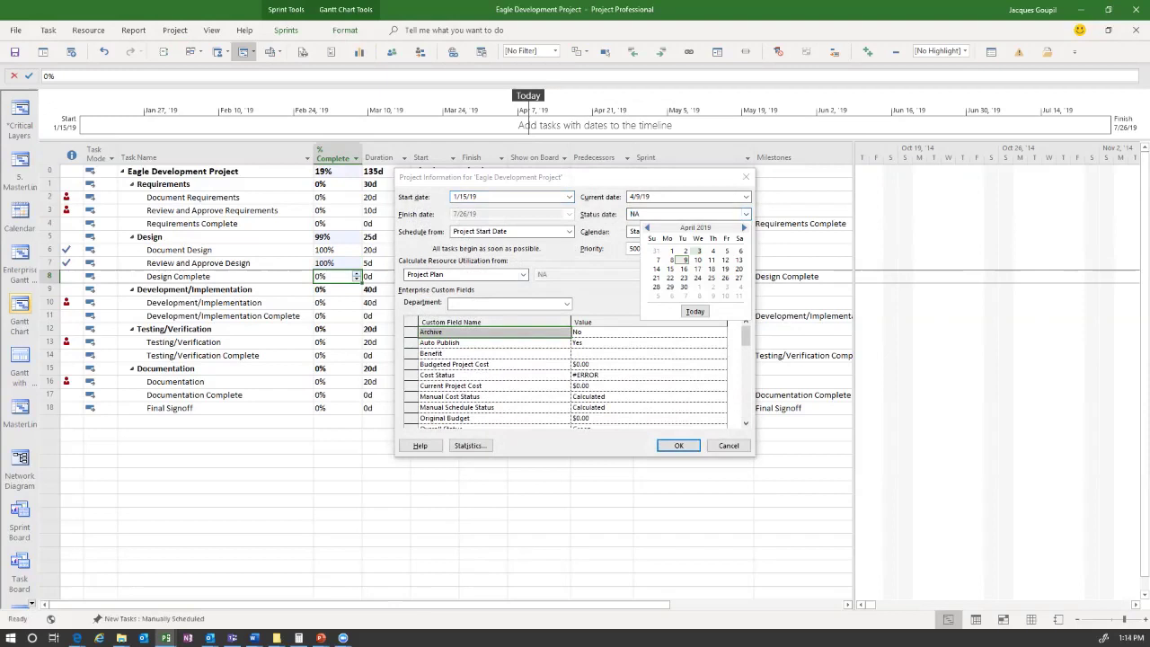
left_click(745, 214)
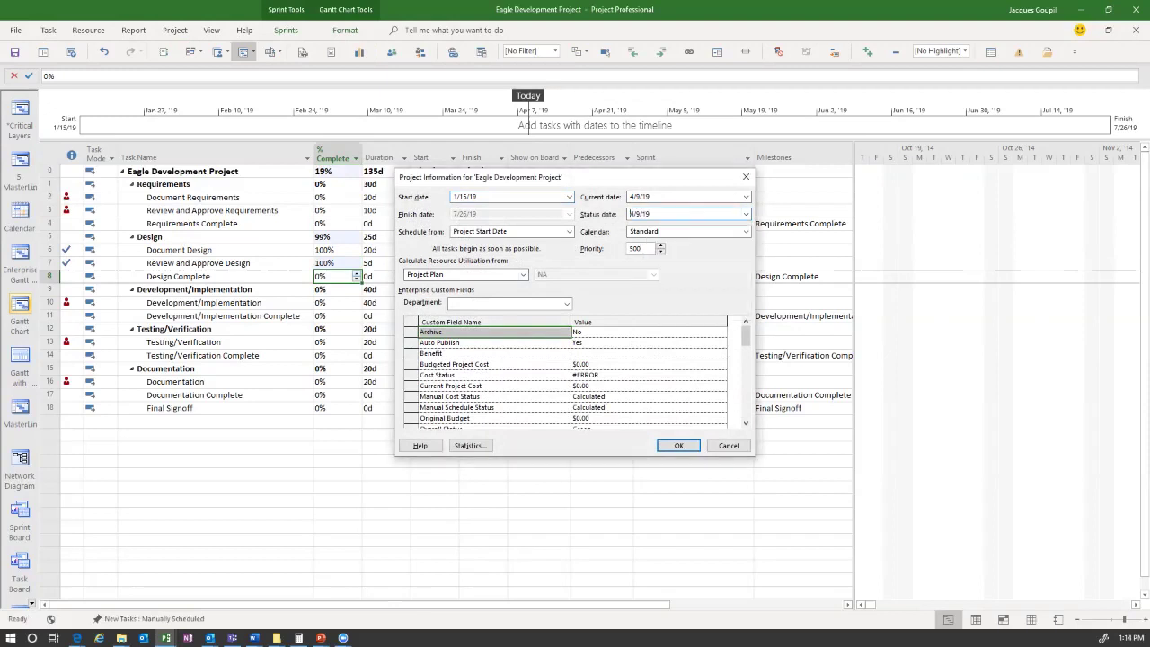
left_click(678, 446)
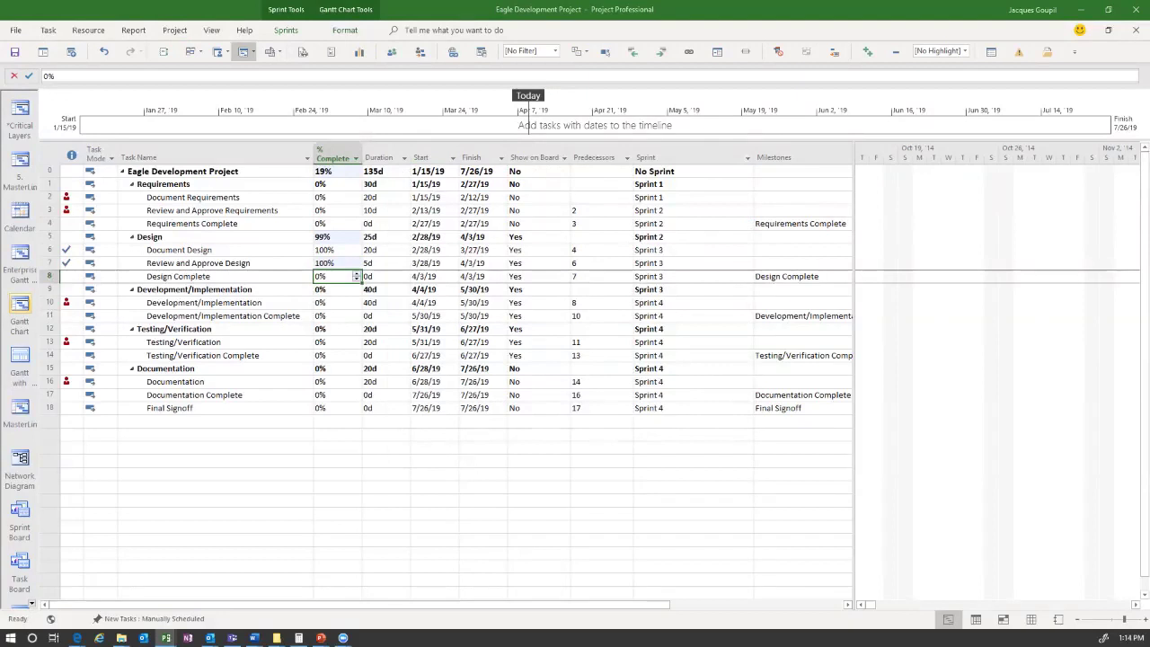
- Open the Boards - Task Status report and inspect the filter choices for the board status pie chart
left_click(132, 30)
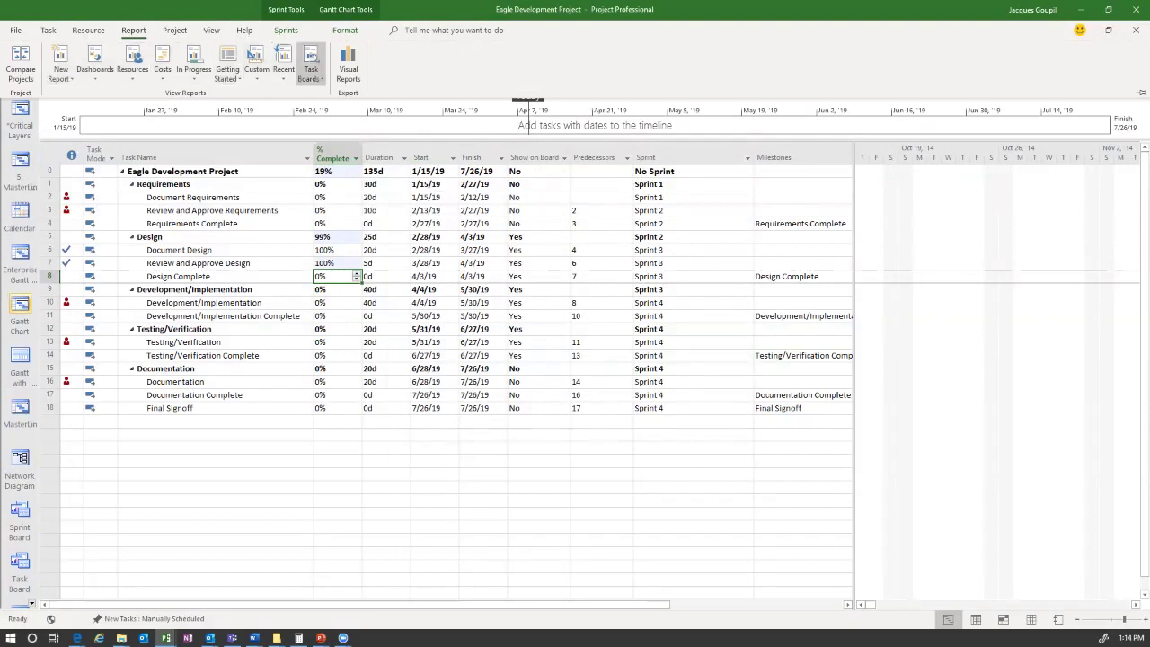
left_click(311, 72)
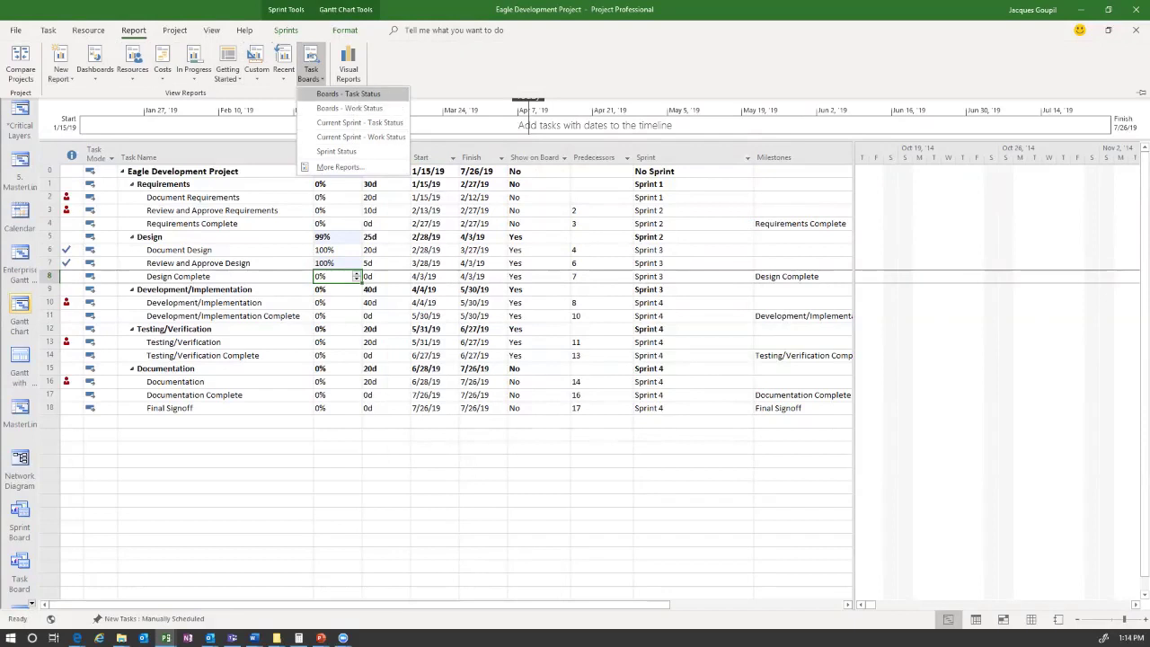
left_click(349, 93)
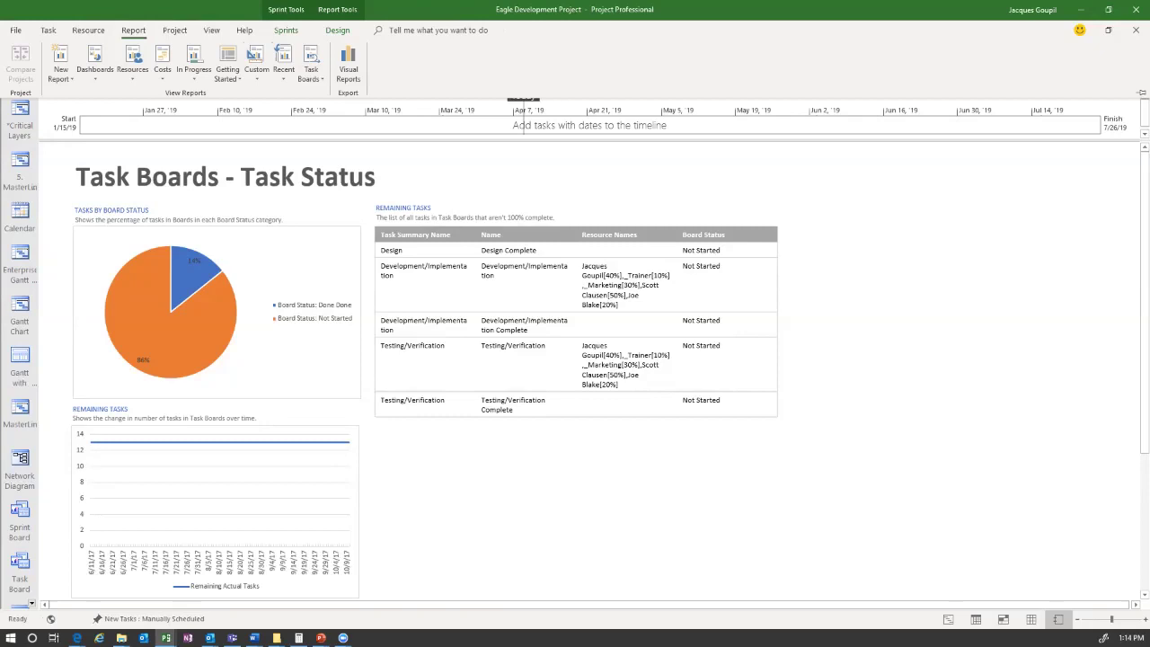
key("ctrl+F1")
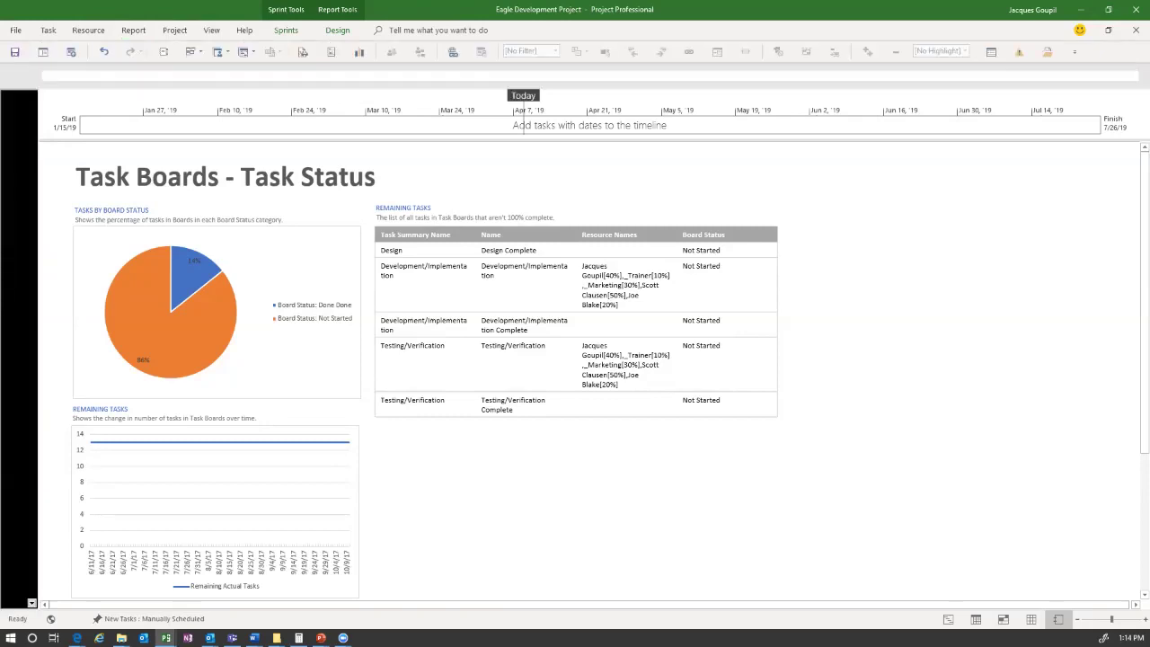
left_click(341, 269)
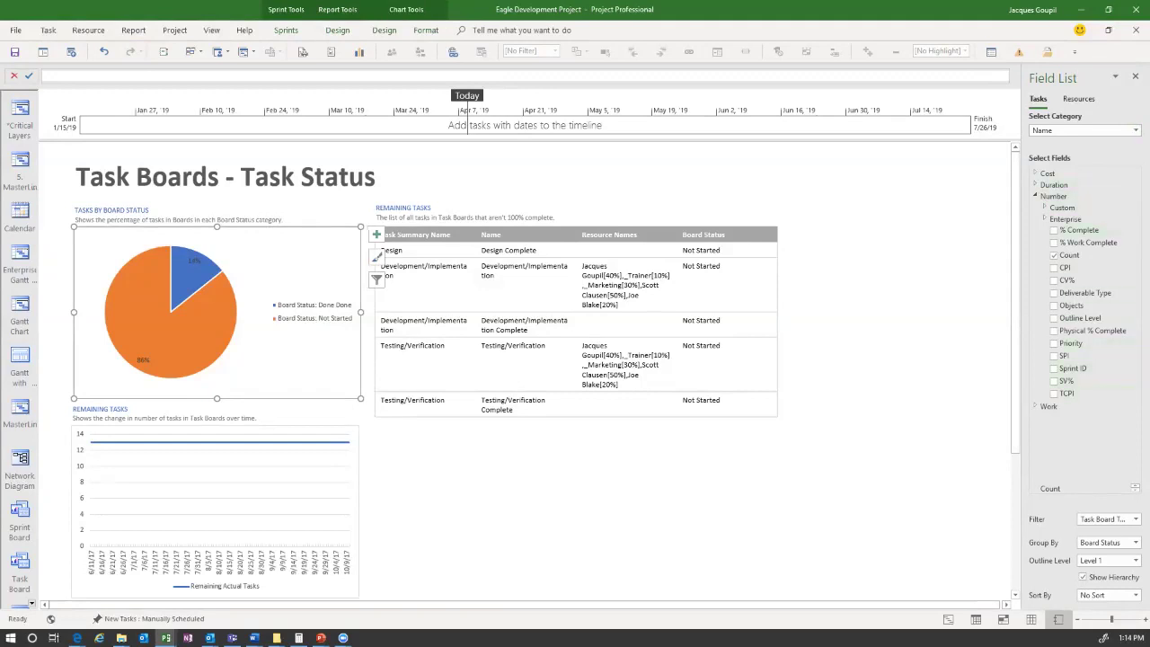
left_click(1136, 520)
left_click(1135, 519)
- Shorten the heading above the report's pie chart to BOARD STATUS
left_click(207, 212)
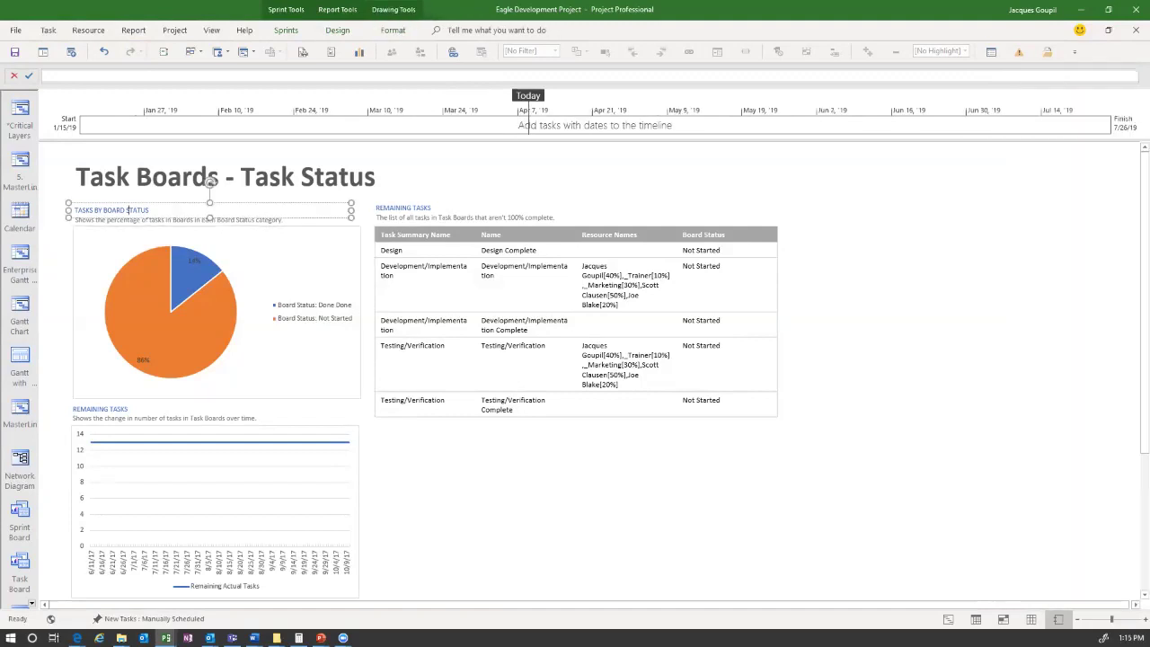
left_click_drag(74, 210, 105, 210)
key("Delete")
left_click(518, 252)
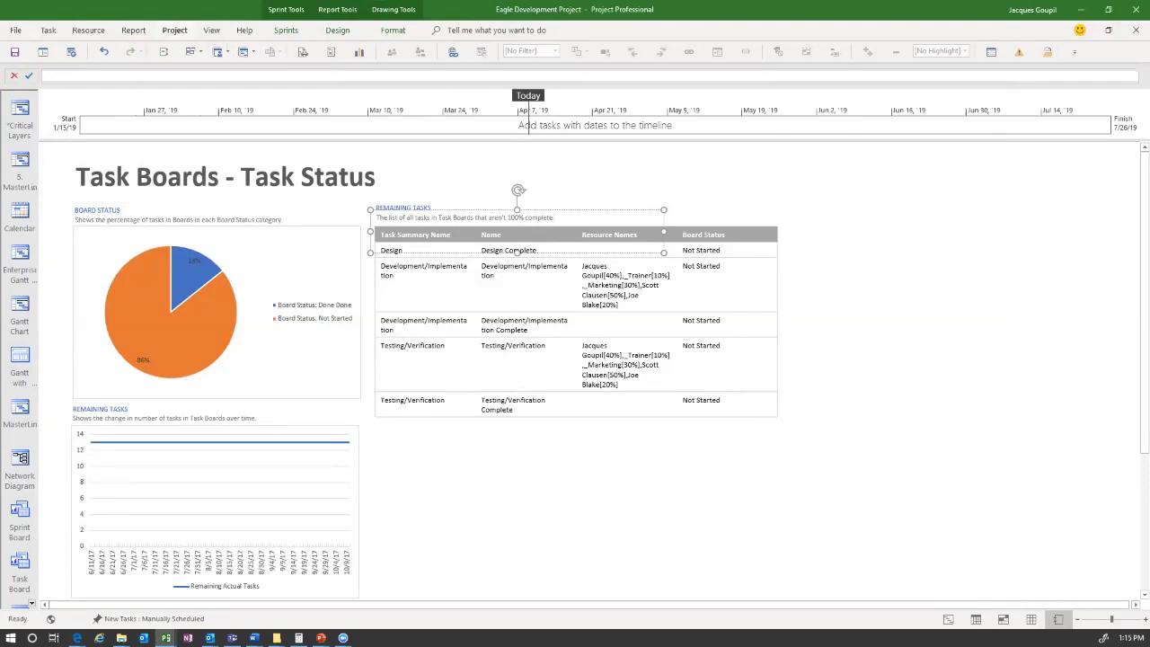
- Open the Sprint Status report to examine the tasks and work per sprint
left_click(133, 29)
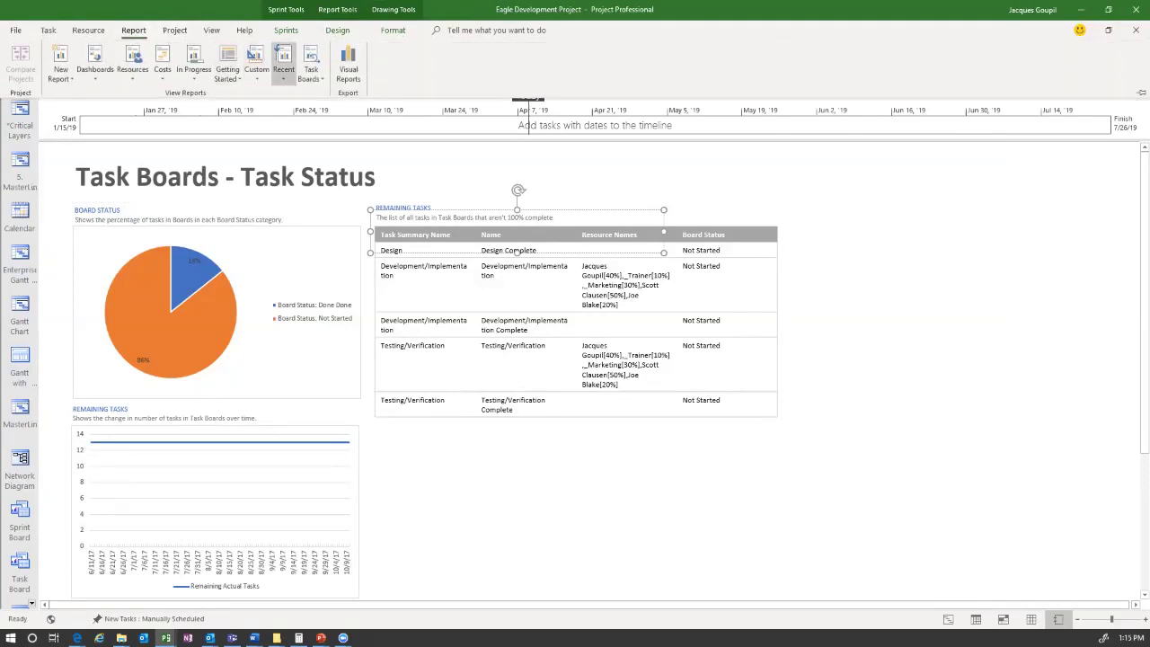
left_click(311, 72)
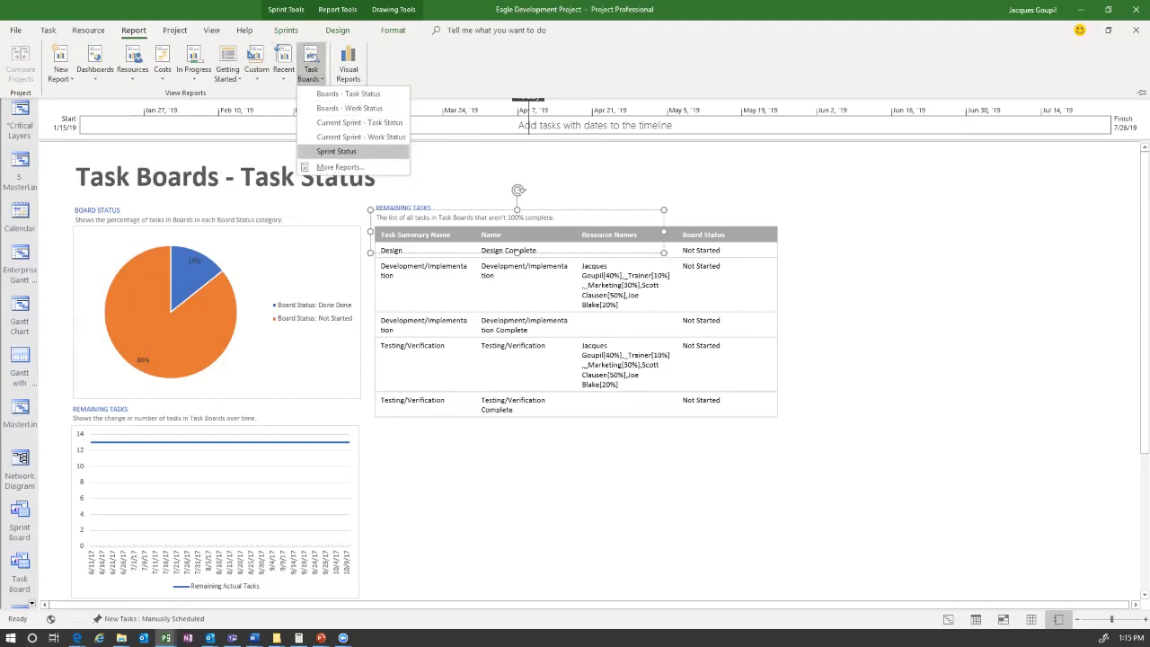
left_click(336, 151)
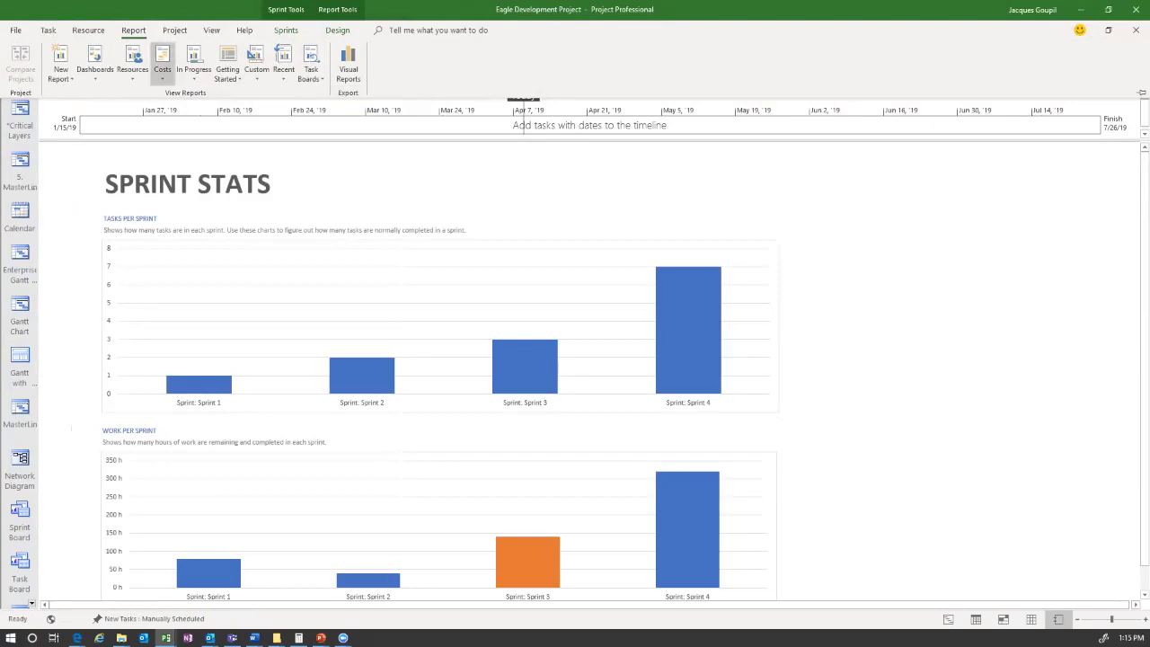
- Return from the sprint report to the Gantt Chart view
left_click(49, 29)
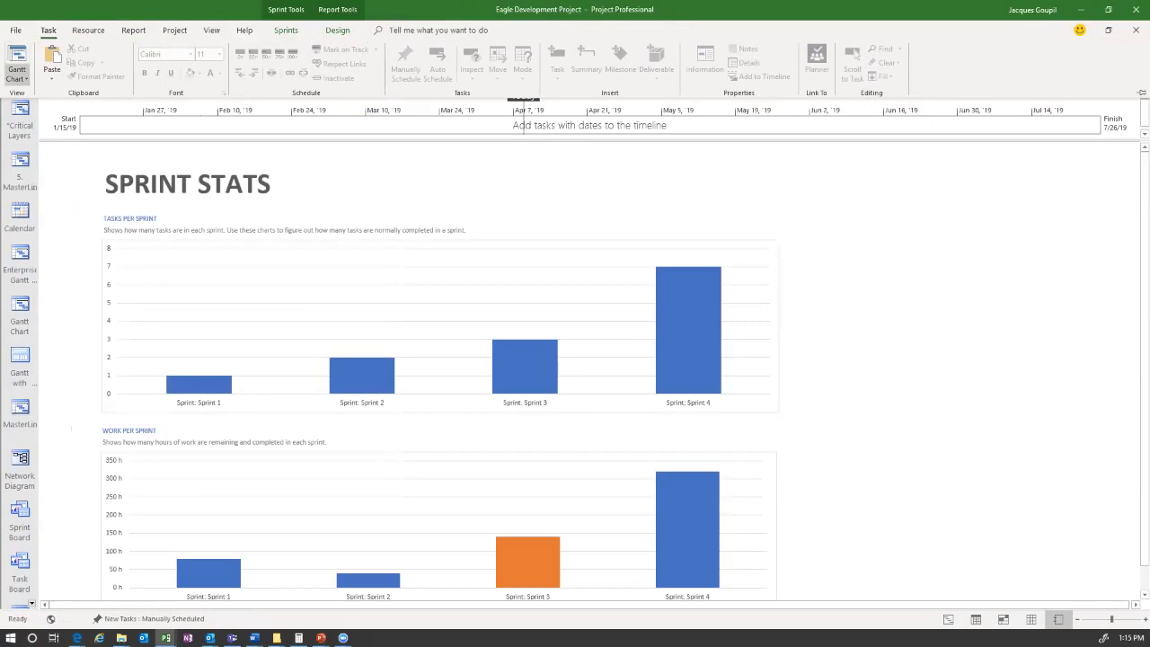
left_click(17, 73)
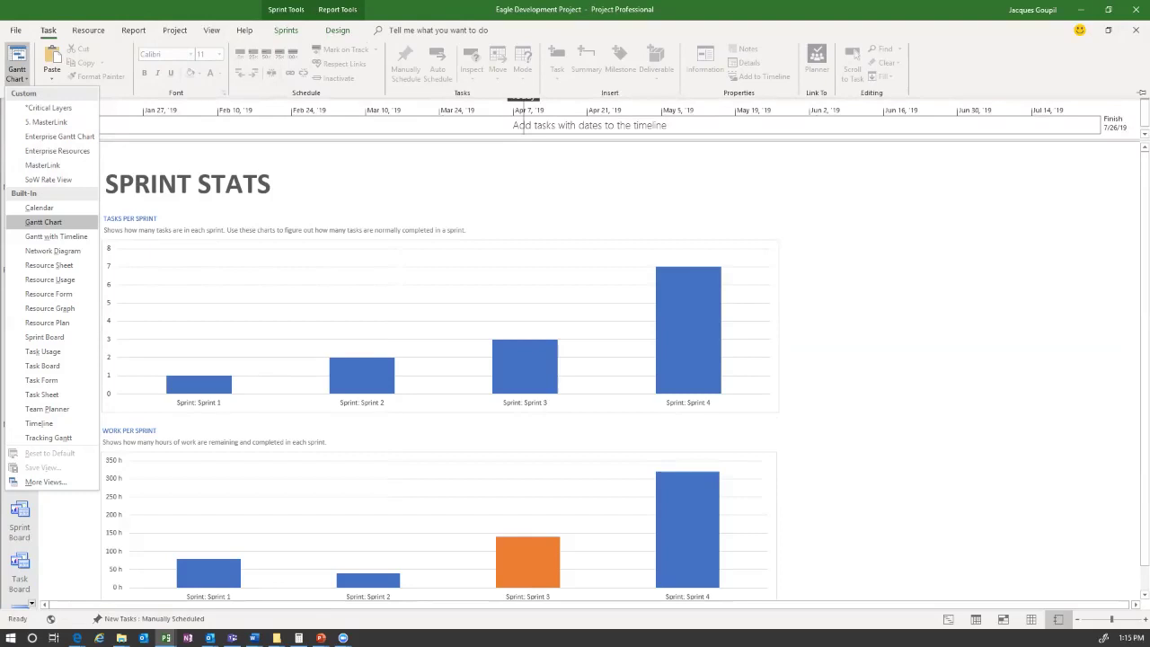
left_click(43, 222)
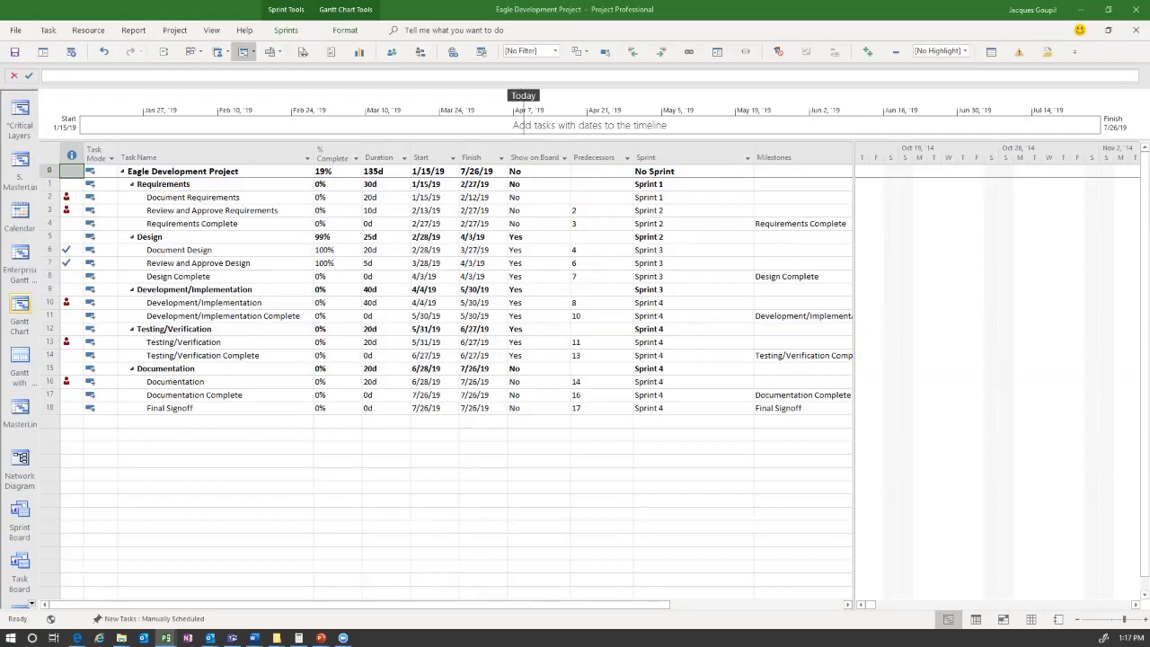
- Display the Sprint Planning Board to see the tasks arranged by sprint
left_click(345, 29)
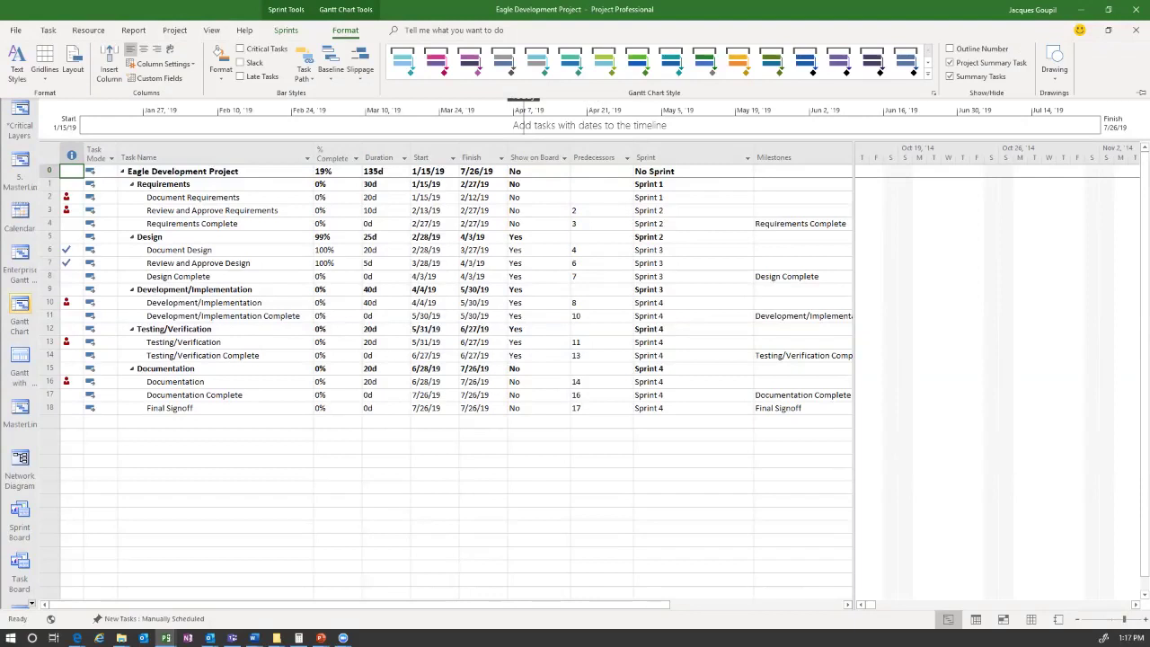
left_click(286, 29)
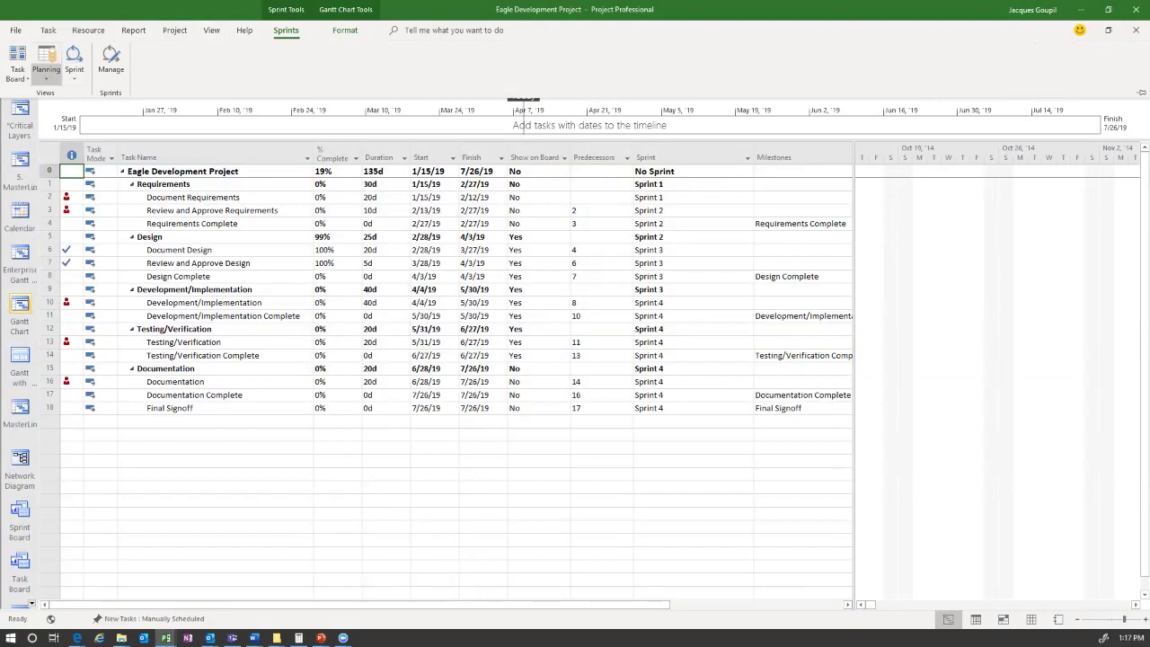
left_click(46, 74)
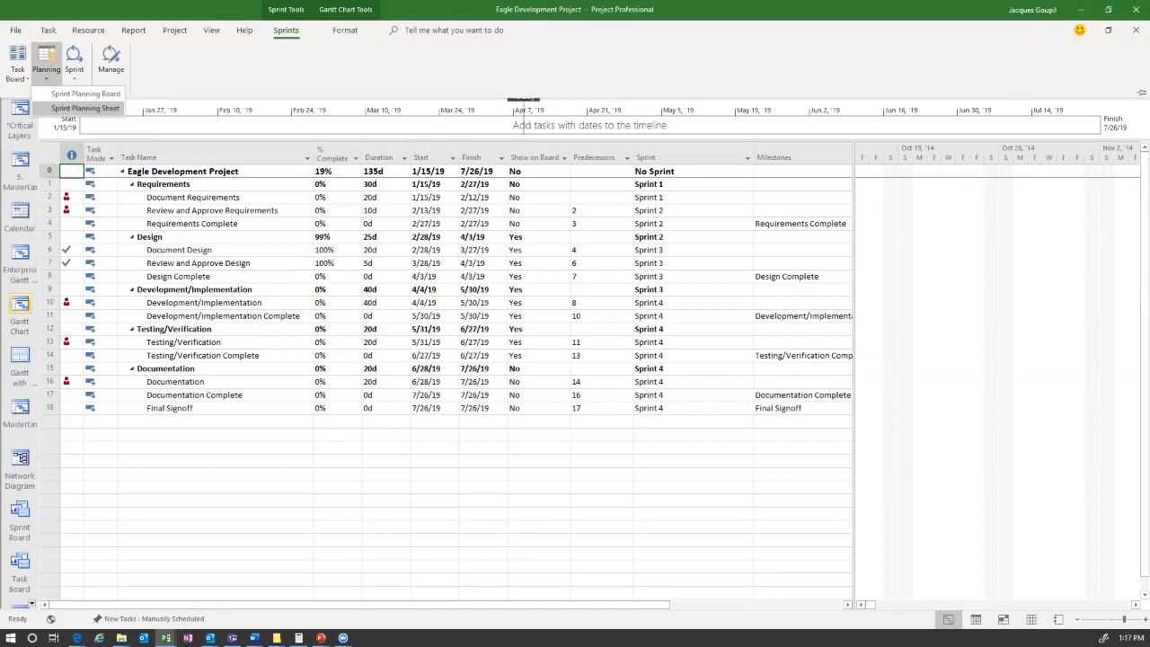
left_click(85, 93)
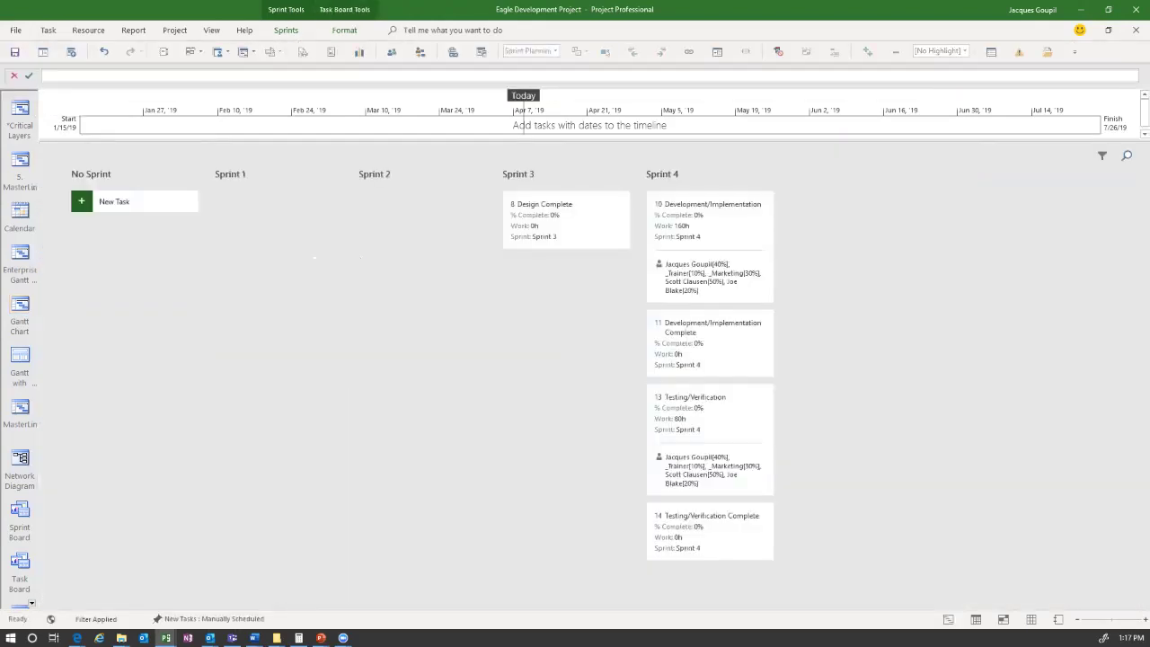
- Display the Sprint Planning Sheet to examine the sprint tasks in table form
left_click(43, 52)
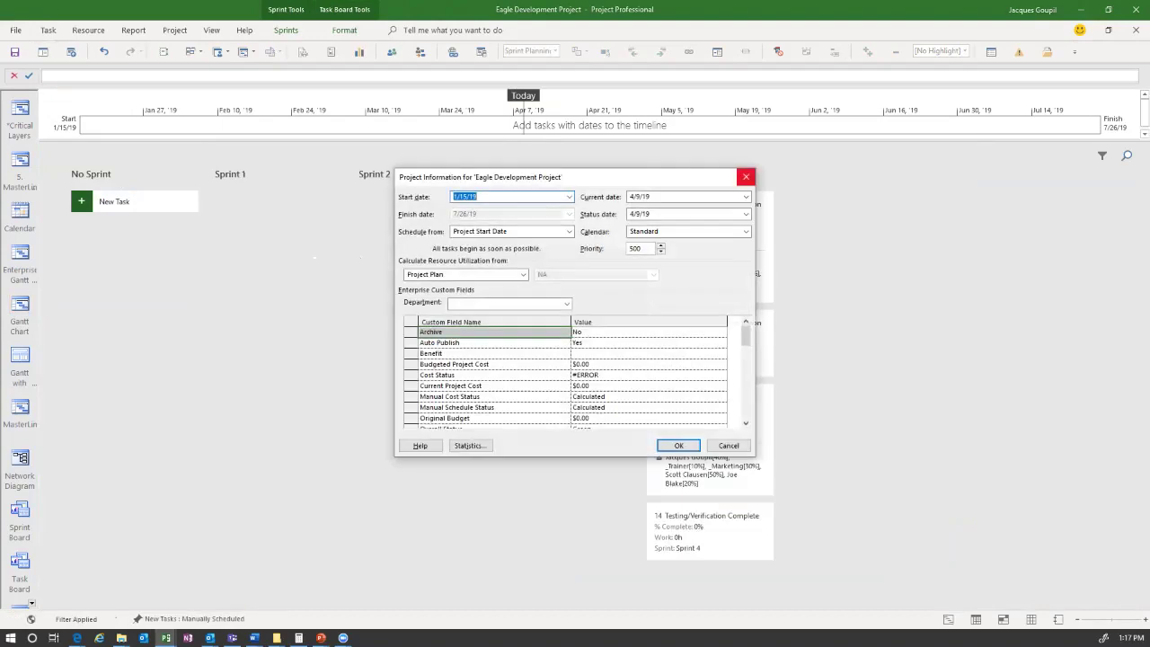
left_click(745, 176)
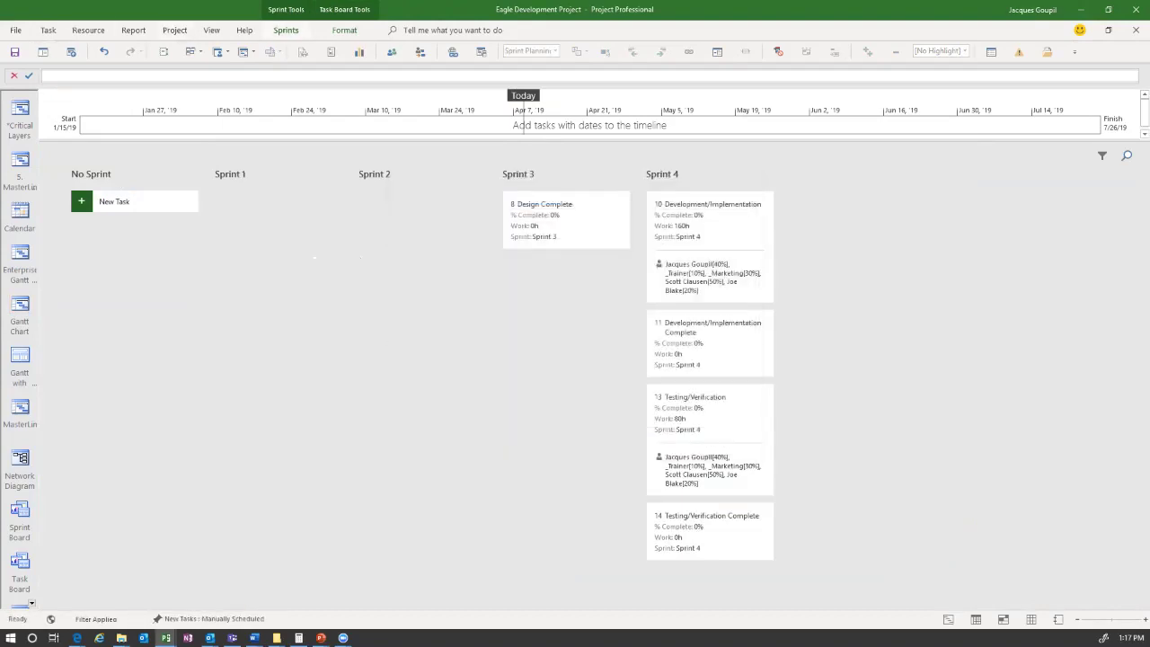
left_click(286, 30)
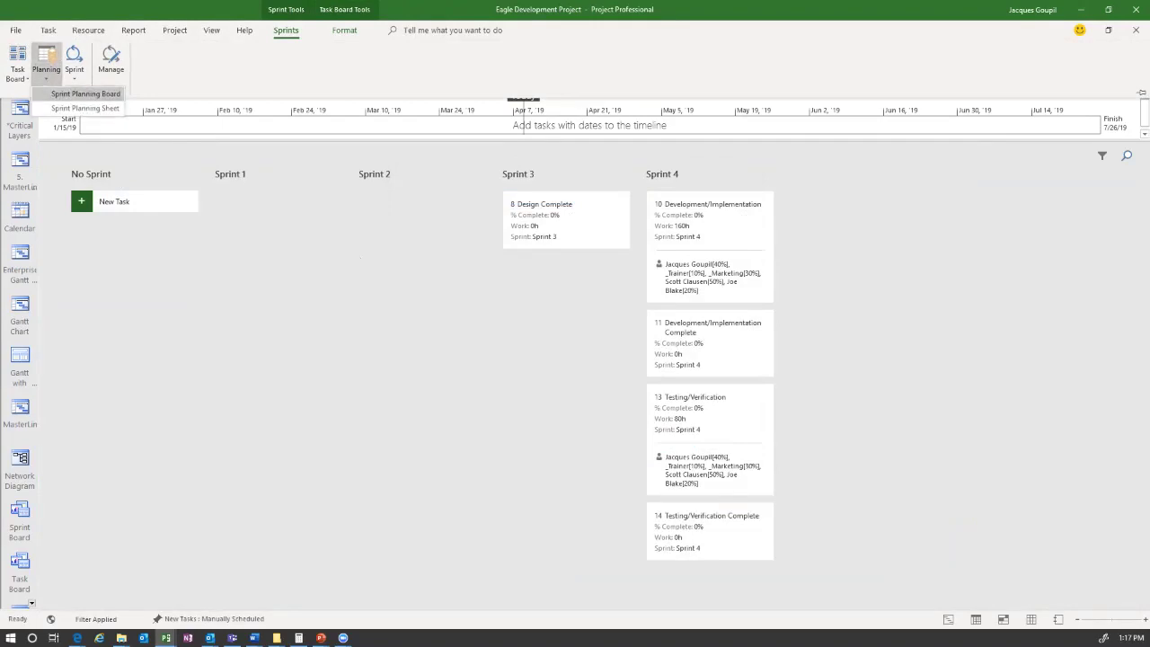
left_click(86, 108)
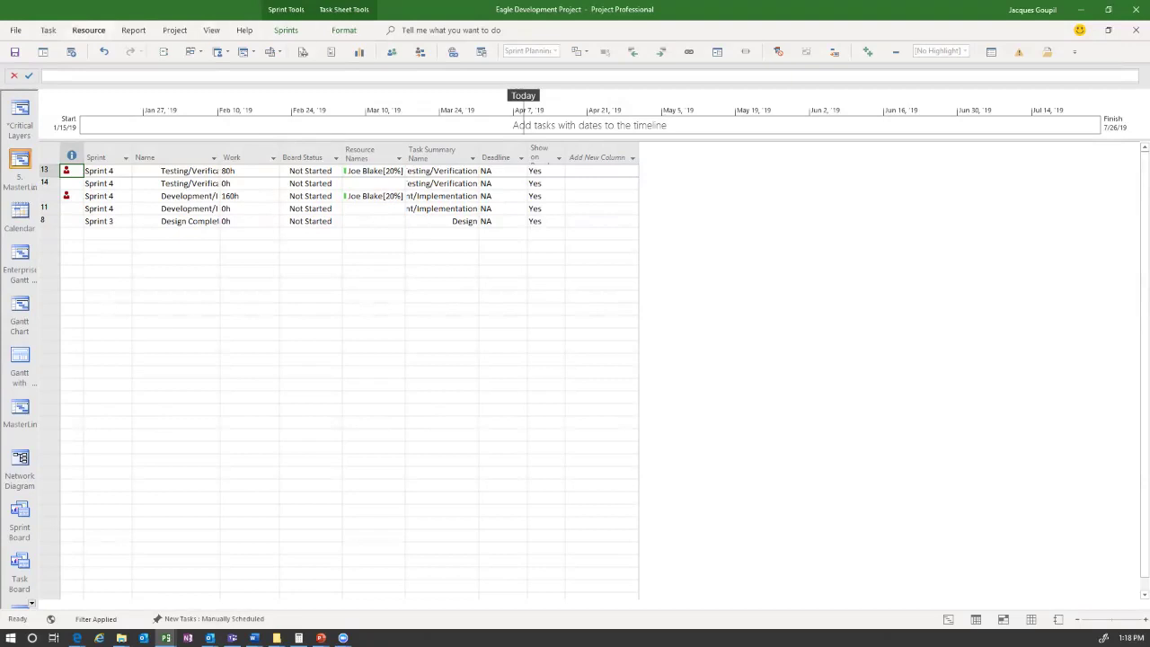
- Review the sprint lengths and dates in Manage Sprints, leaving them unedited
left_click(286, 29)
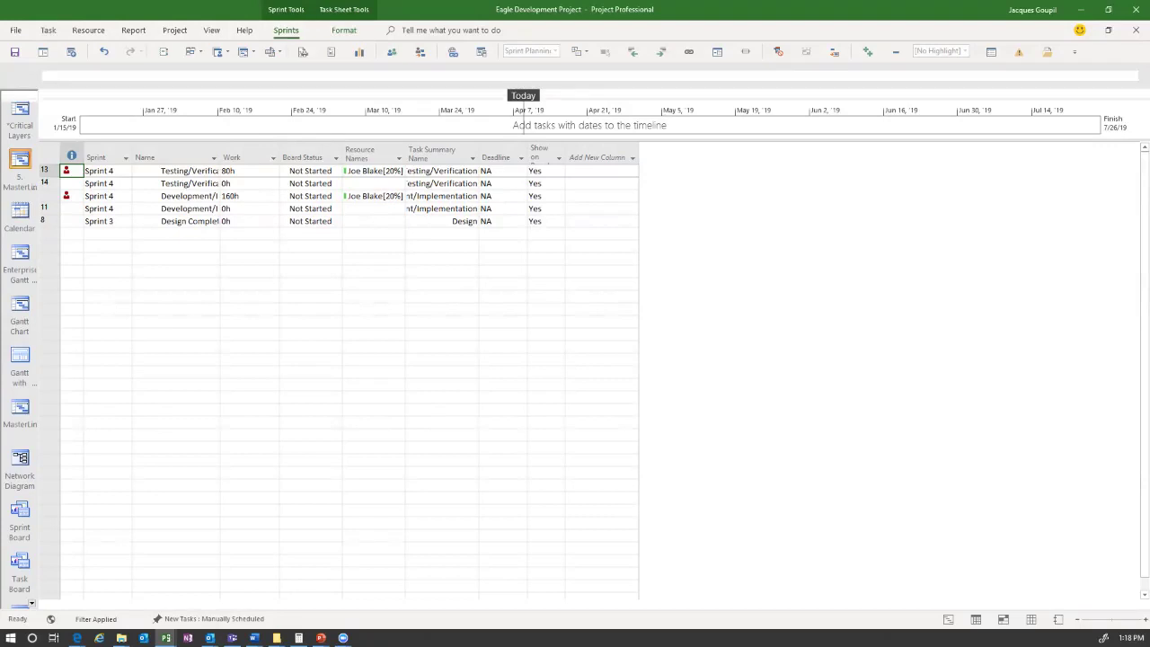
left_click(111, 62)
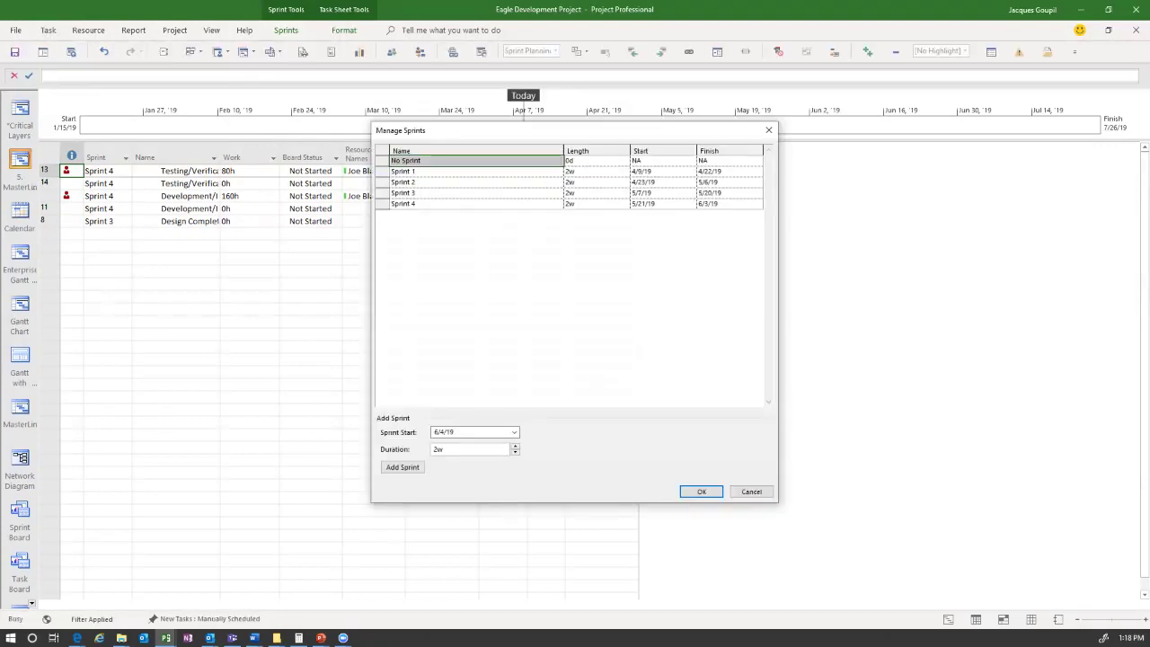
key("Escape")
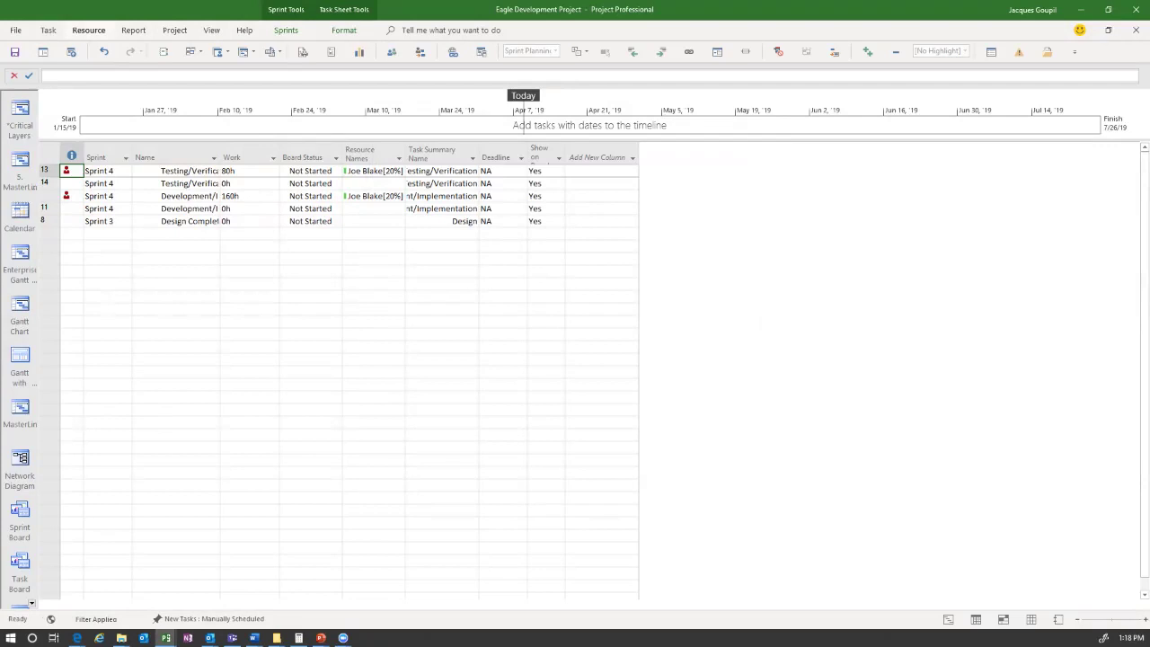
- Look through the sprint view choices and display the project on the Task Board
left_click(285, 30)
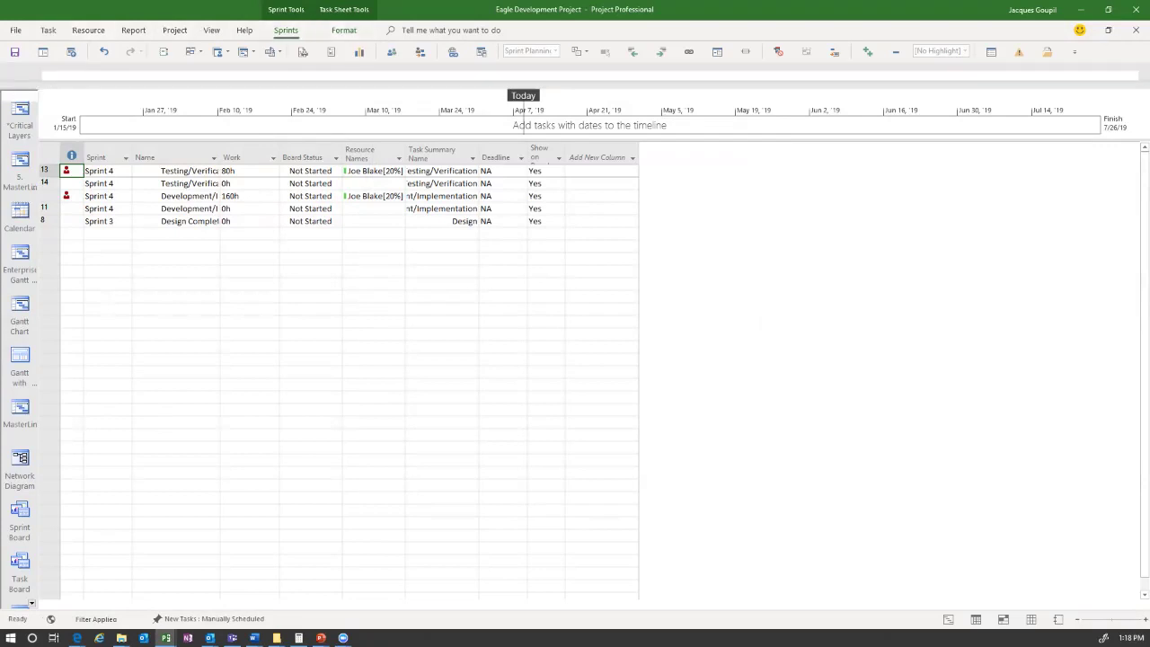
left_click(73, 65)
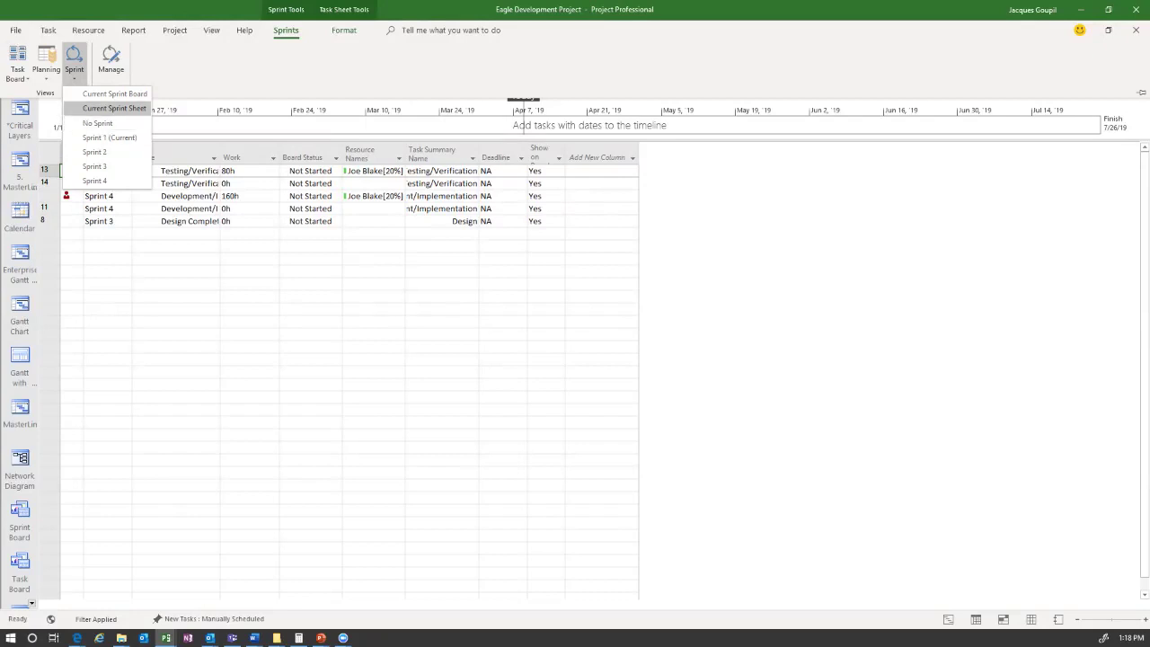
left_click(114, 108)
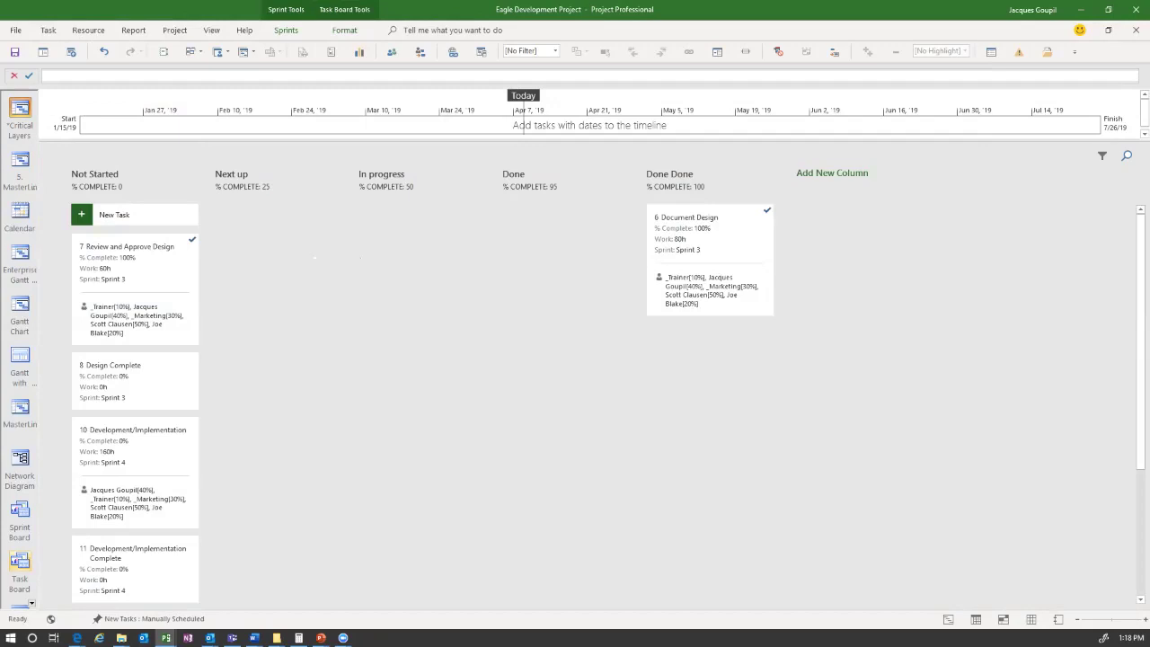
- Examine the commands available for the Review and Approve Design card in the Not Started column
left_click(135, 287)
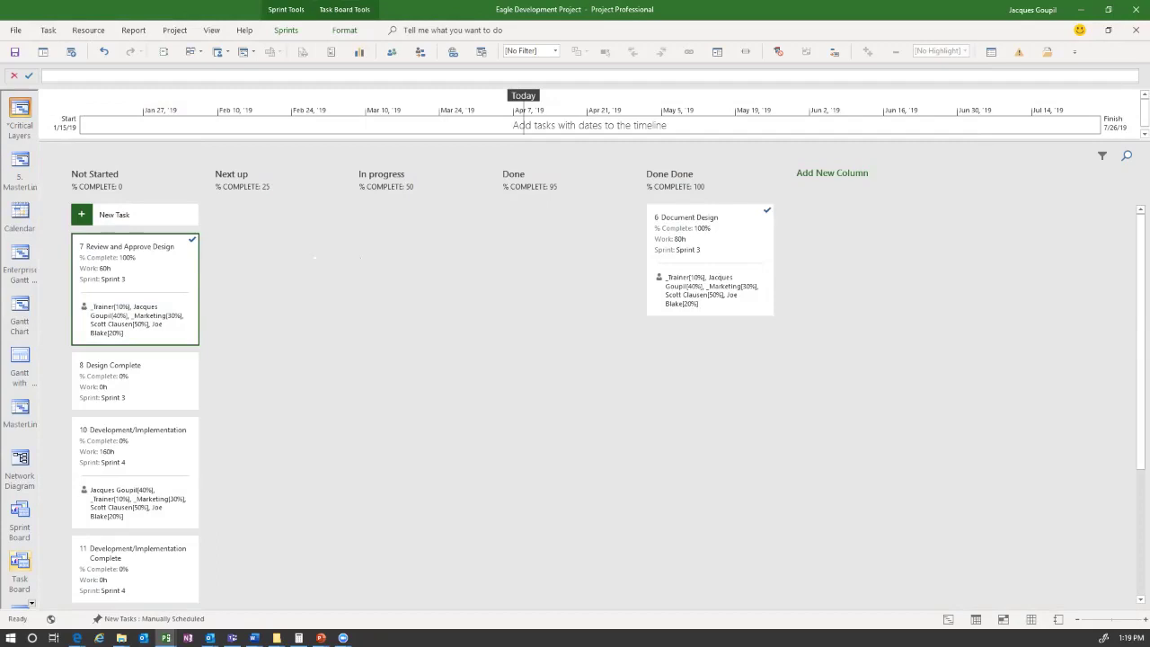
right_click(166, 257)
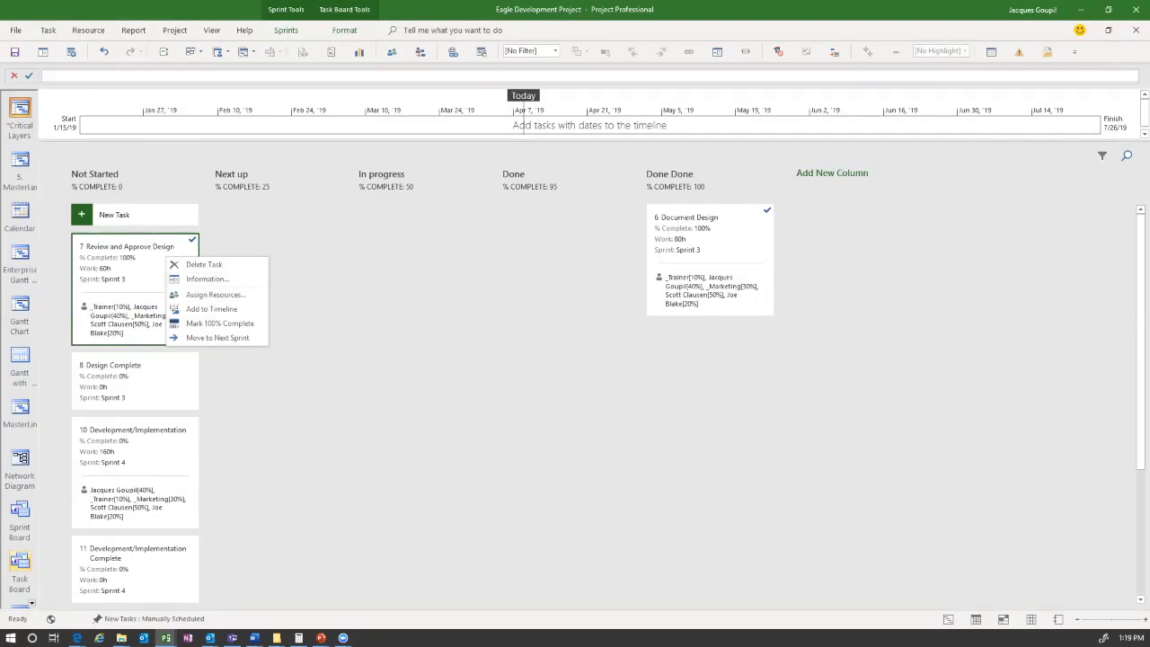
key("Escape")
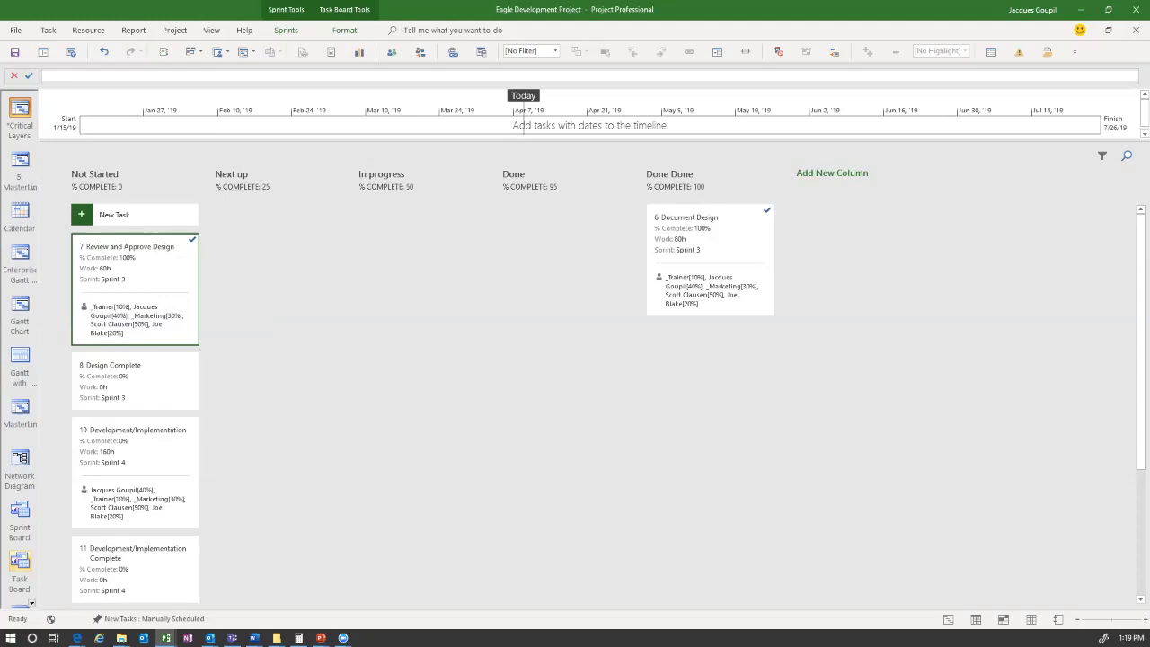
- Move the Review and Approve Design card to the Done Done column and the Design Complete card to In progress
left_click_drag(135, 260, 683, 352)
left_click_drag(135, 260, 422, 233)
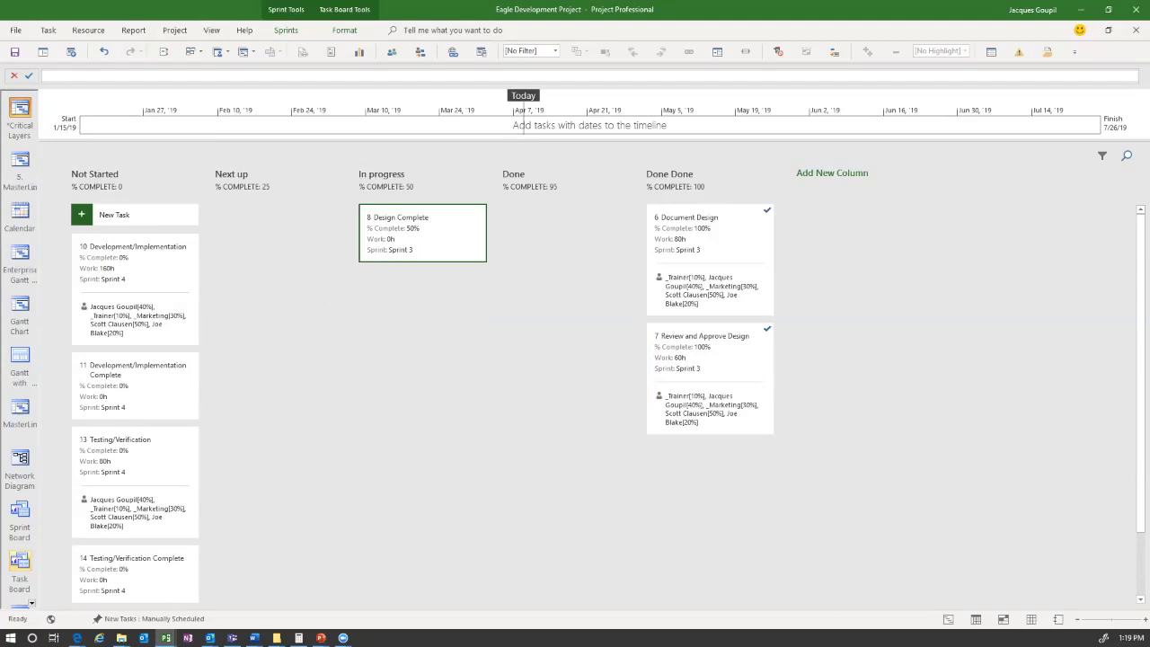
- Hide the % Complete mapping under the task board column headings, and show it again
left_click(344, 31)
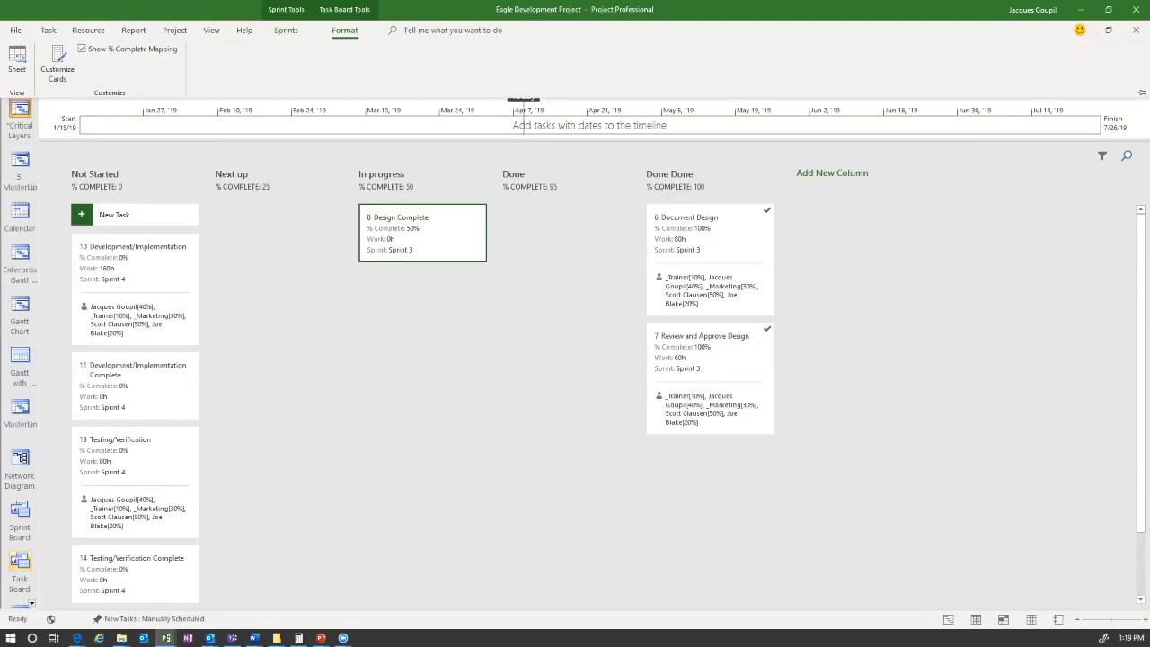
left_click(82, 48)
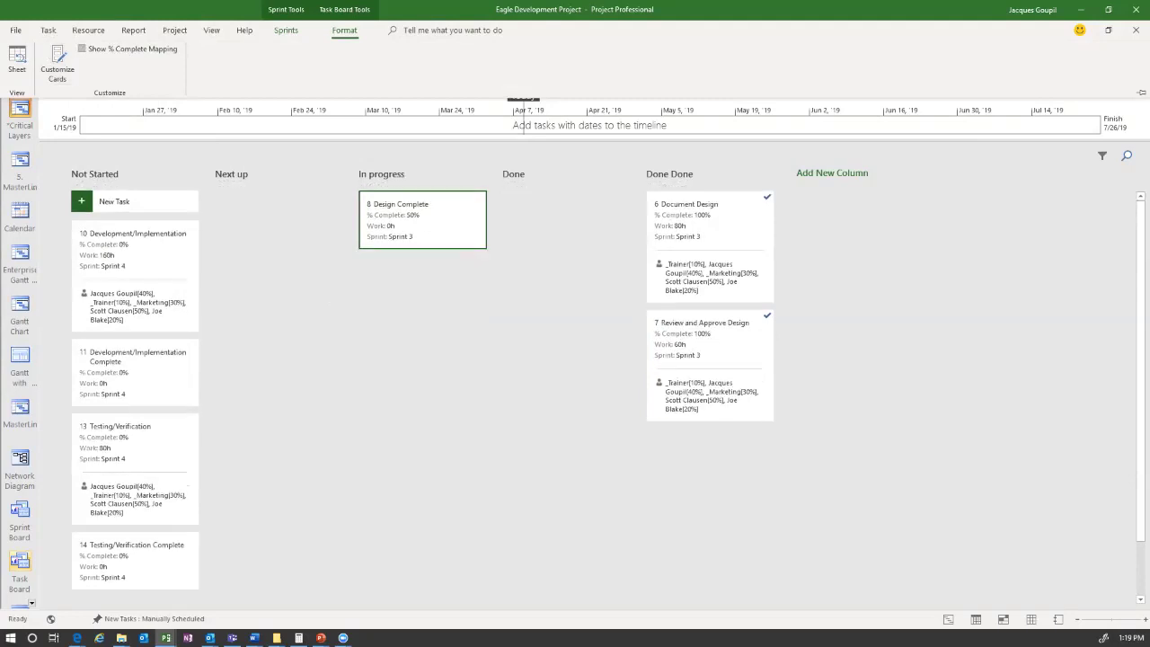
left_click(82, 49)
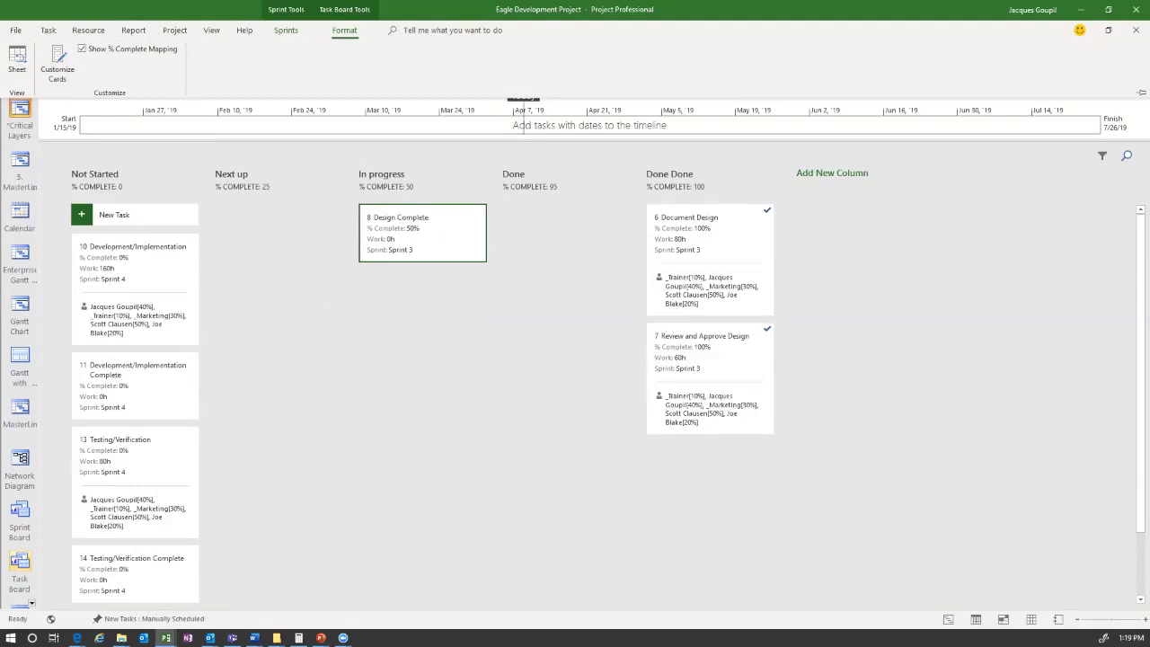
mouse_move(422, 231)
left_mouse_down()
mouse_move(278, 232)
mouse_move(422, 232)
left_mouse_up()
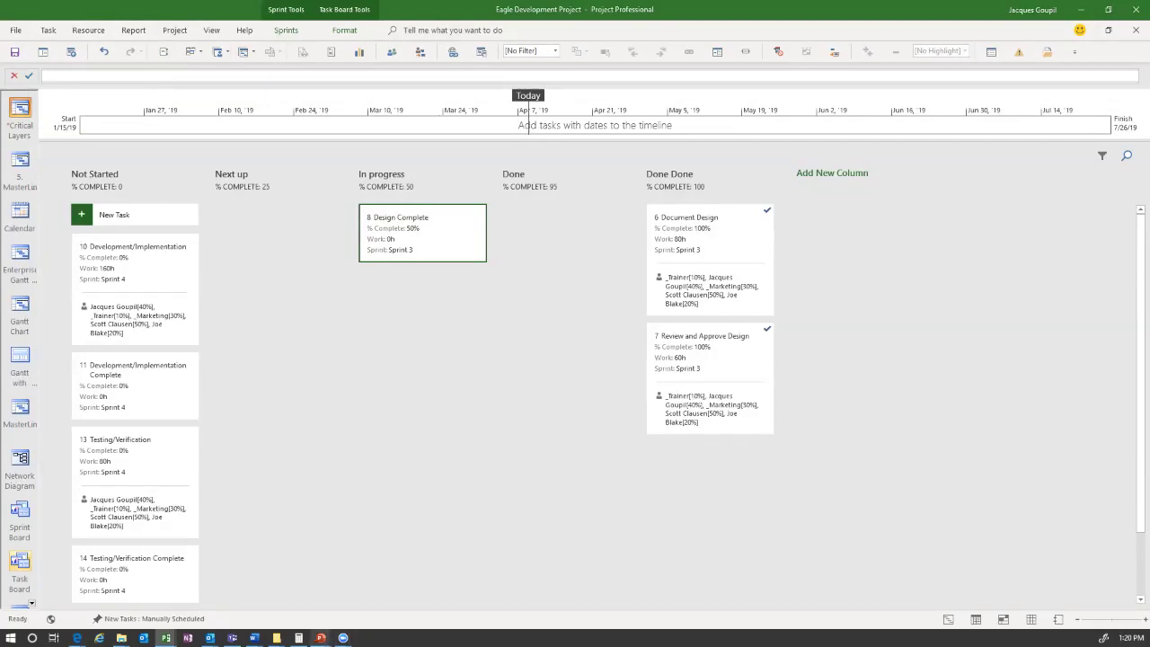
- Switch to the PowerPoint slide show and advance past the Roadmap title slide to the Key Notification Points slide
mouse_move(320, 638)
left_click(320, 588)
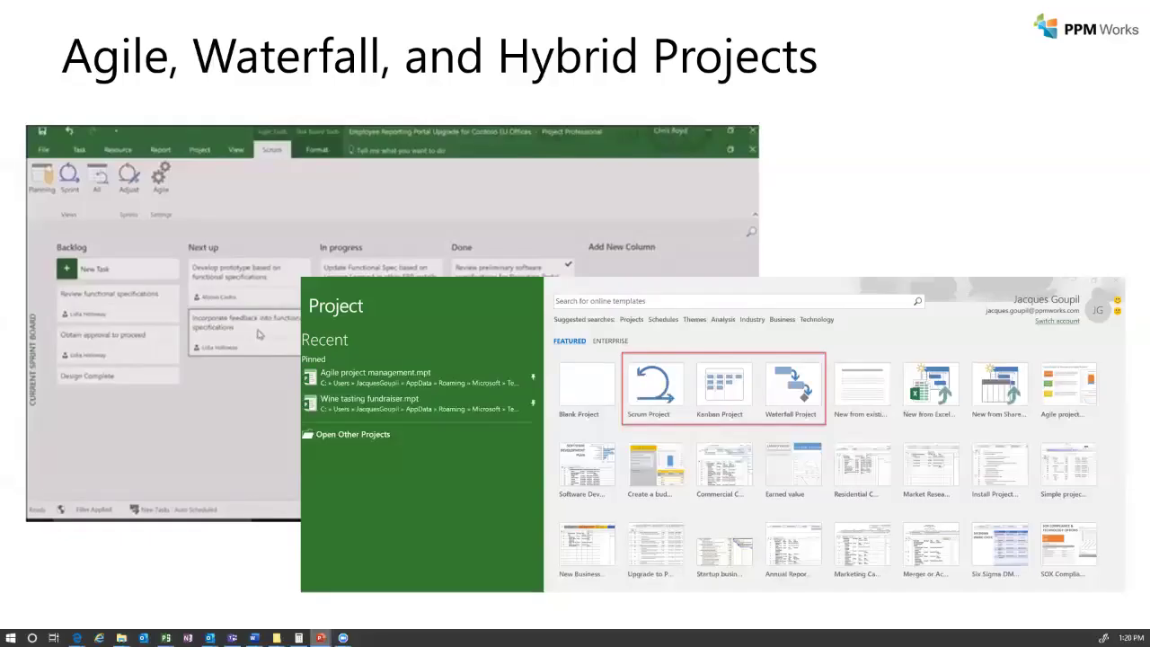
key("Right")
key("Right")
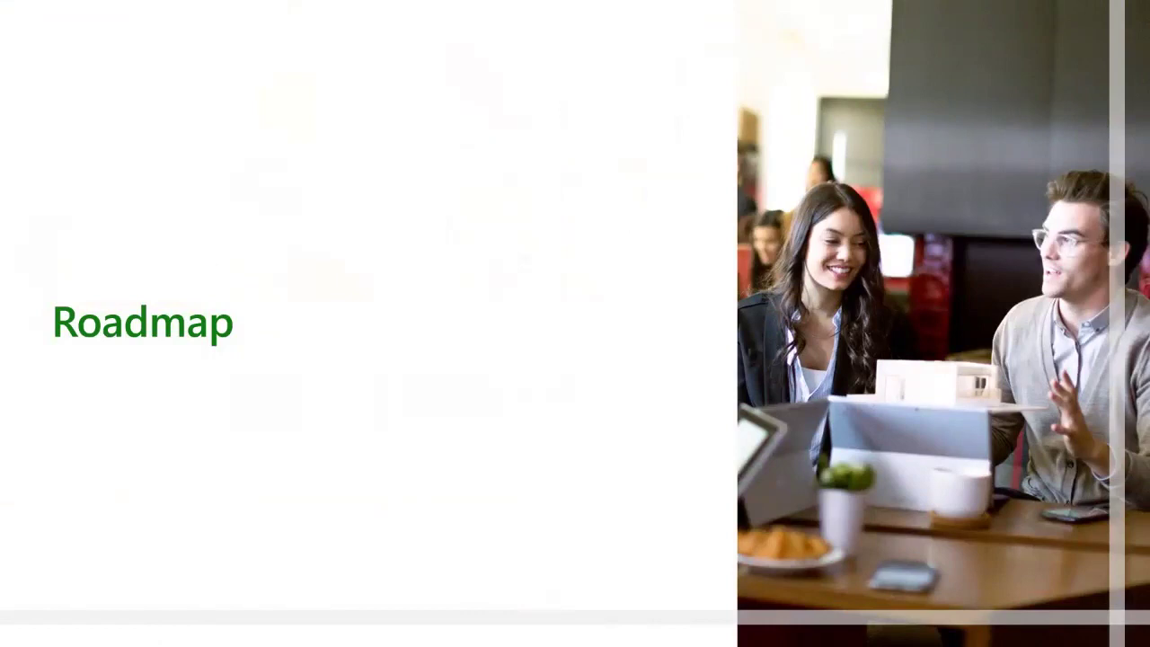
key("Right")
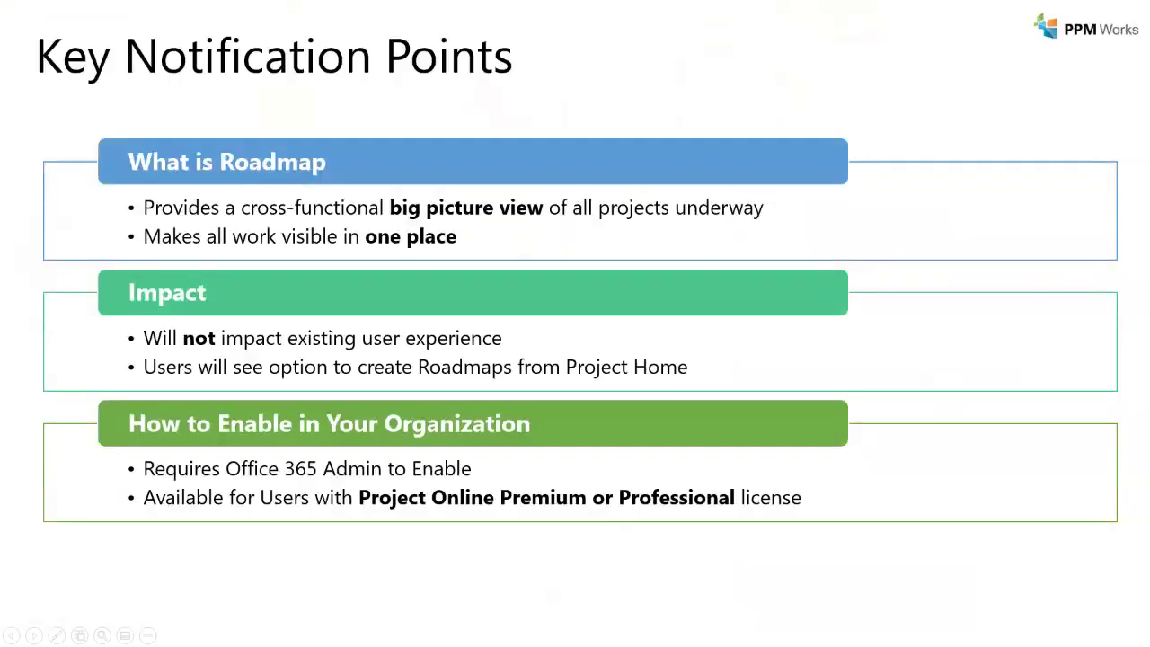
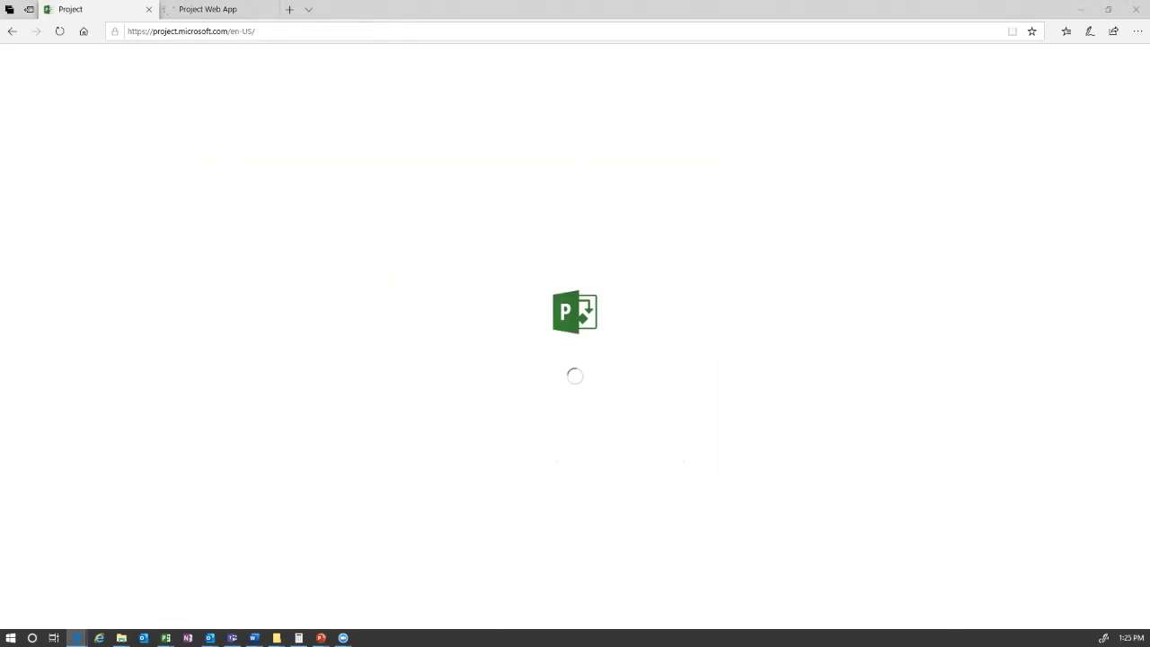
- View the Project Web App home page and its address in the browser, and return to the Project home page
key("ctrl+Tab")
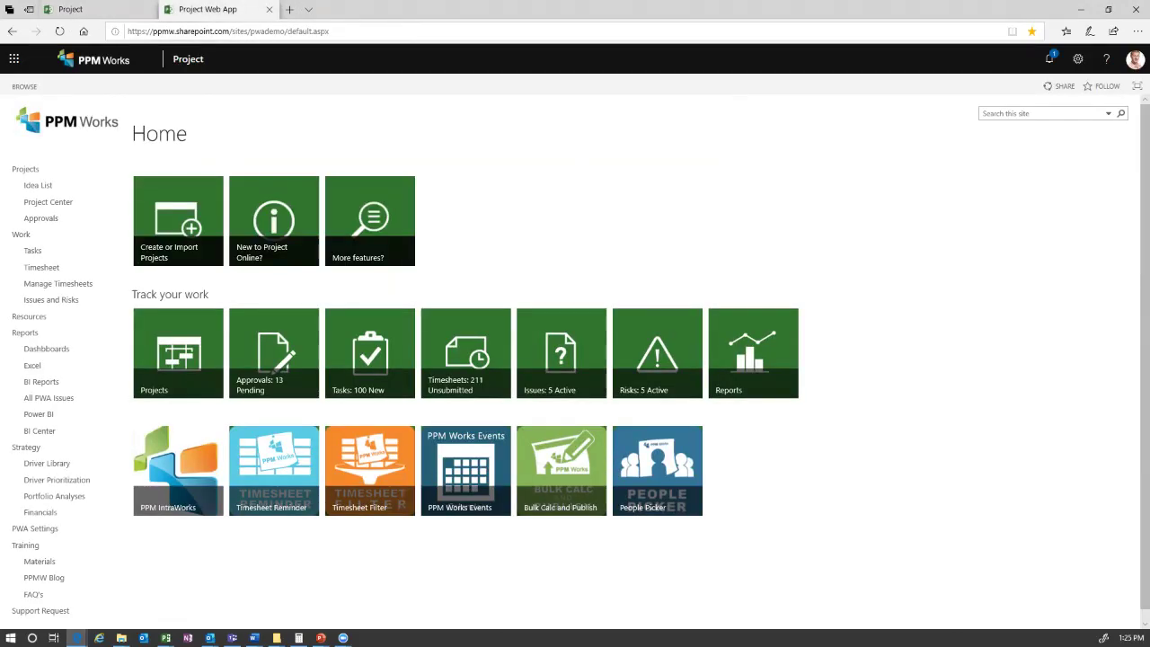
left_click_drag(176, 31, 280, 31)
left_click(222, 32)
left_click(280, 32)
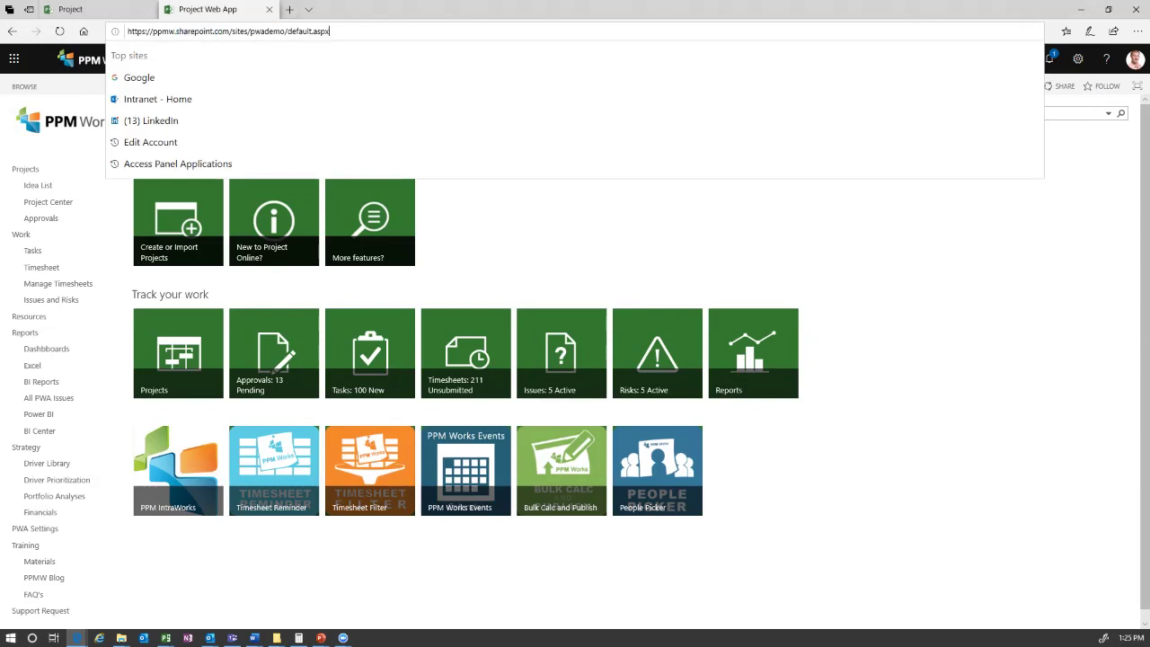
left_click(862, 332)
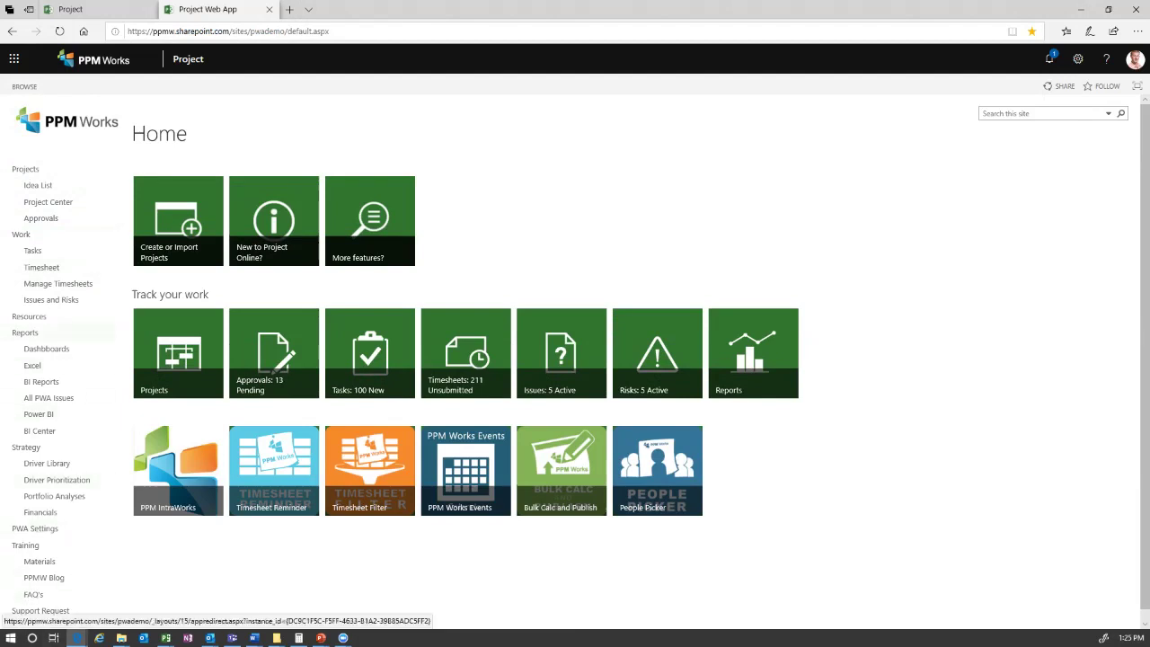
left_click(89, 10)
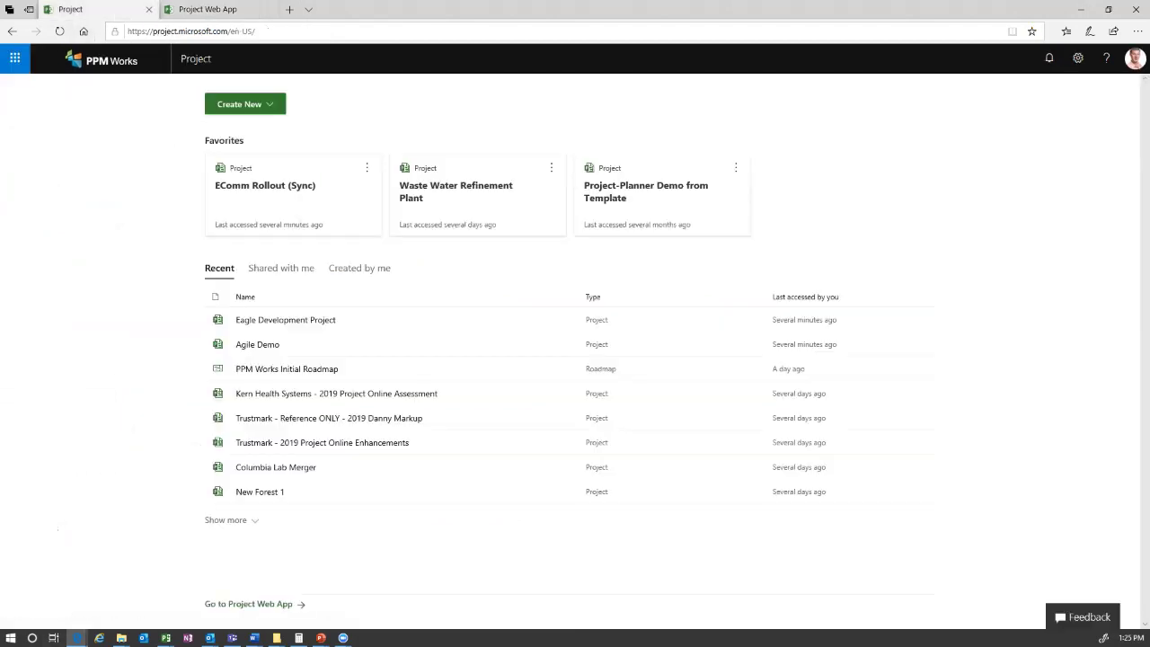
- Examine the Project entry among the Office 365 apps and the item types offered for creating something new on Project Home
left_click(15, 58)
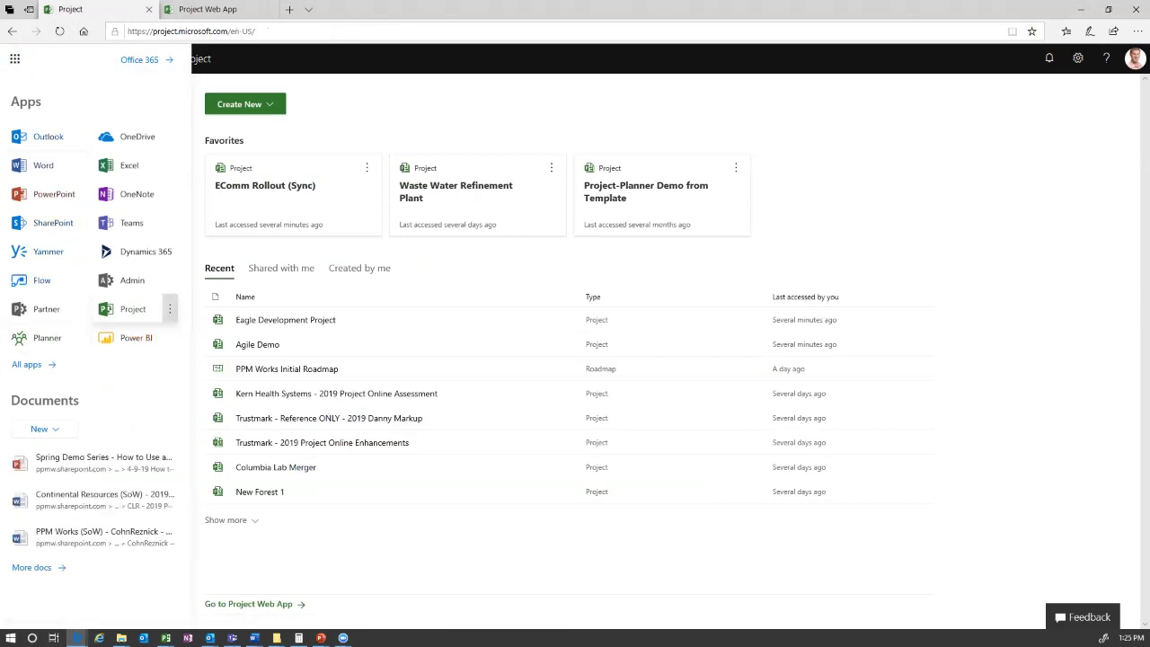
key("Escape")
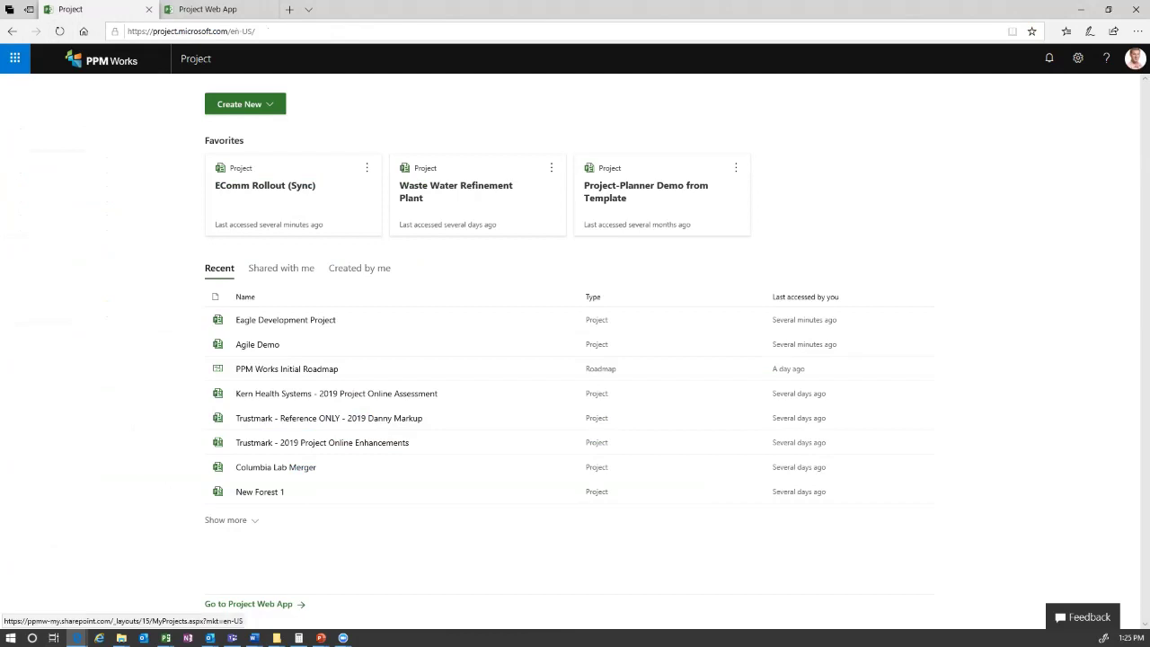
left_click(14, 58)
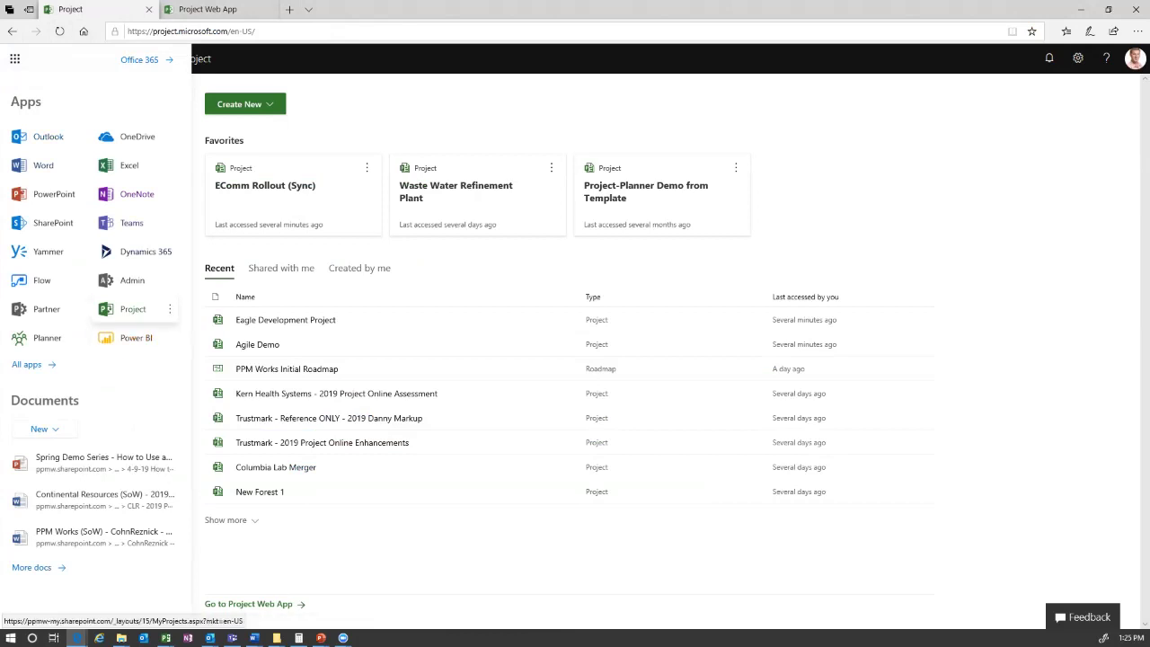
left_click(377, 110)
left_click(246, 104)
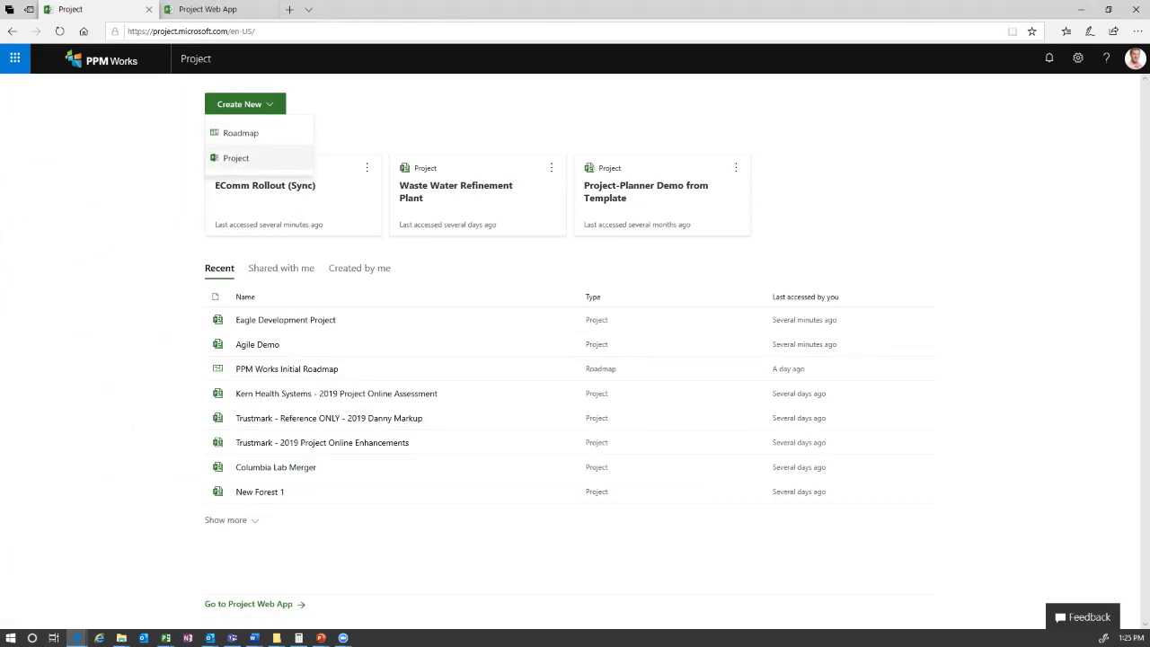
left_click(413, 124)
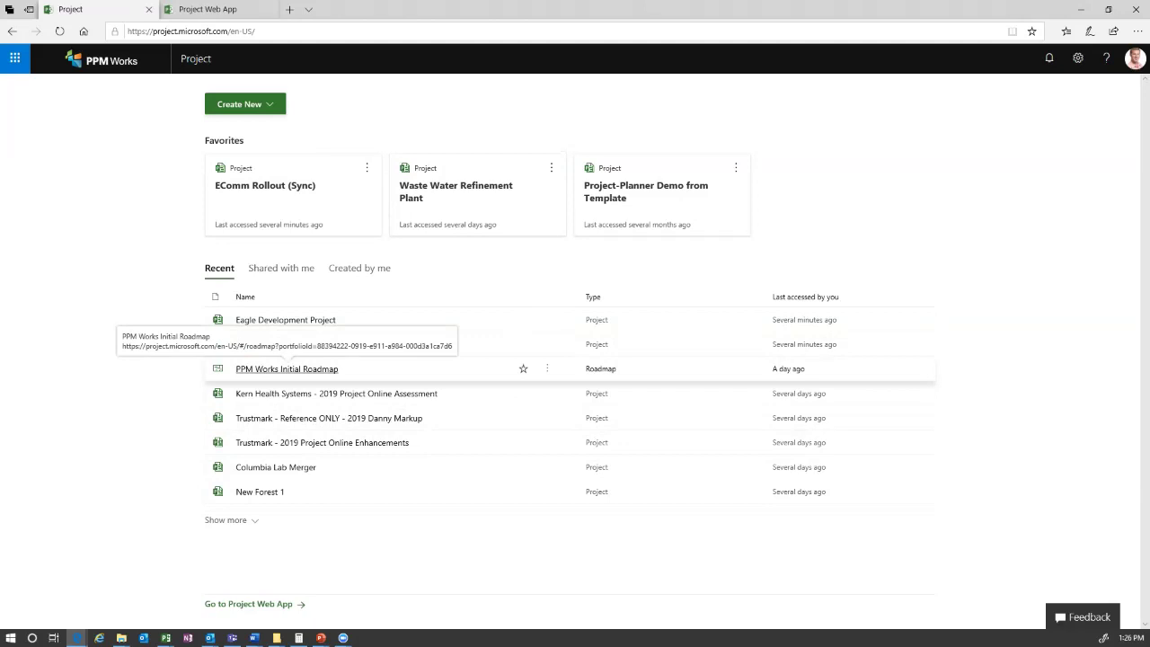
- Open the PPM Works Initial Roadmap and add a new row to it
left_click(287, 369)
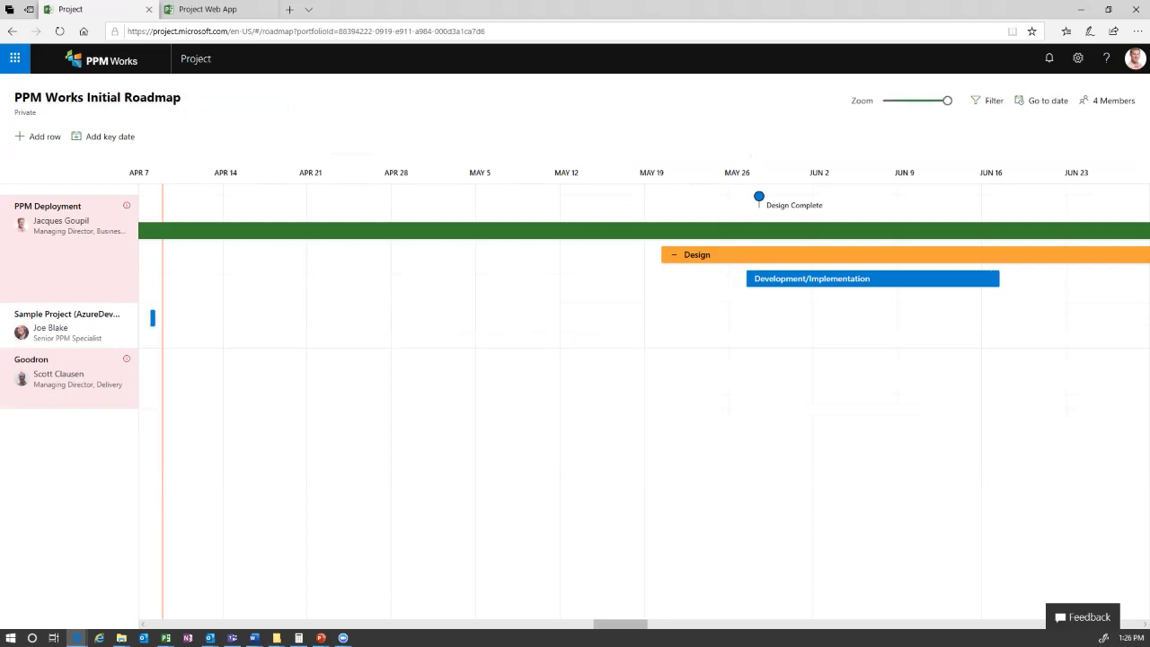
left_click_drag(950, 100, 916, 101)
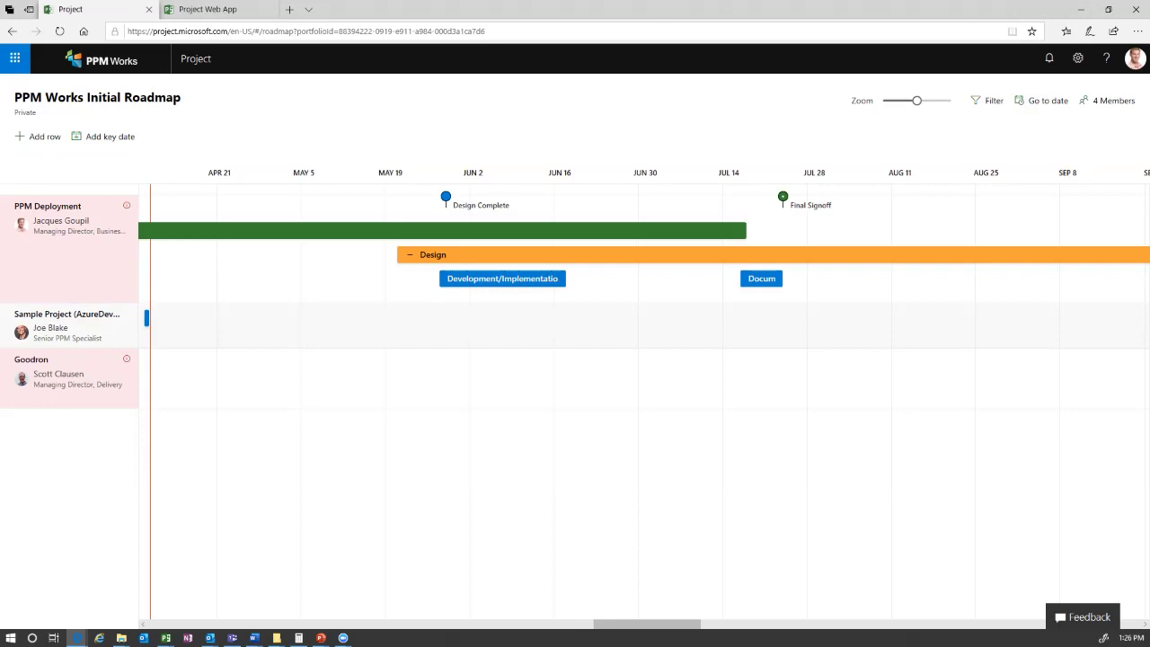
left_click(38, 135)
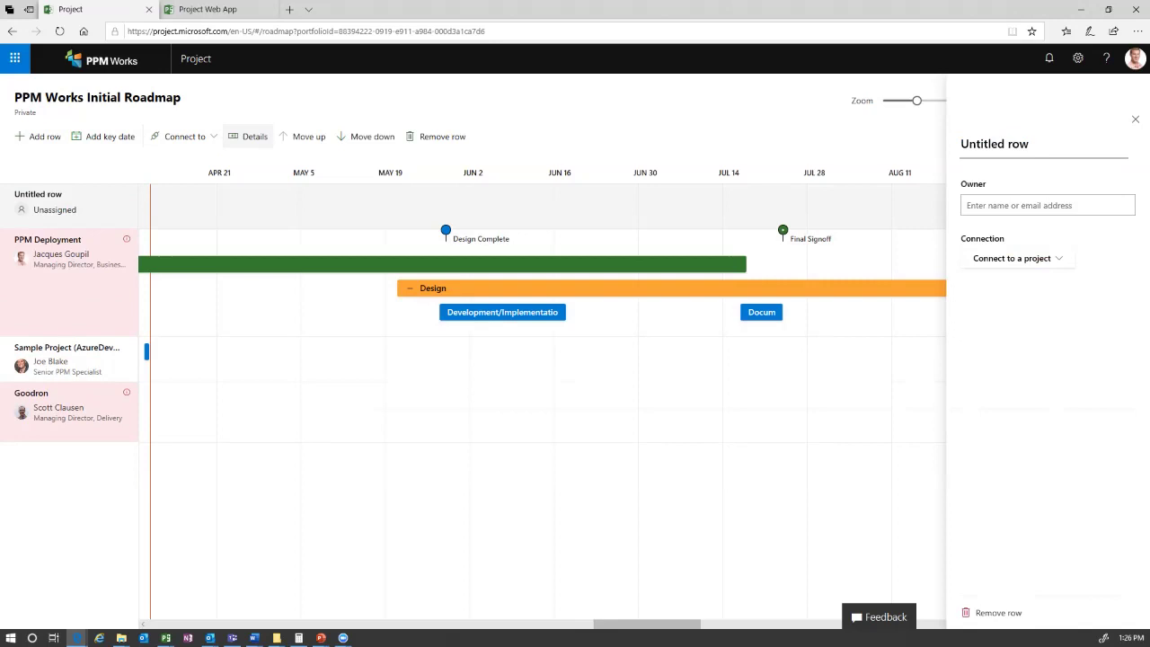
- Connect the new roadmap row to the Project Online project EComm Rollout (Sync)
left_click(183, 135)
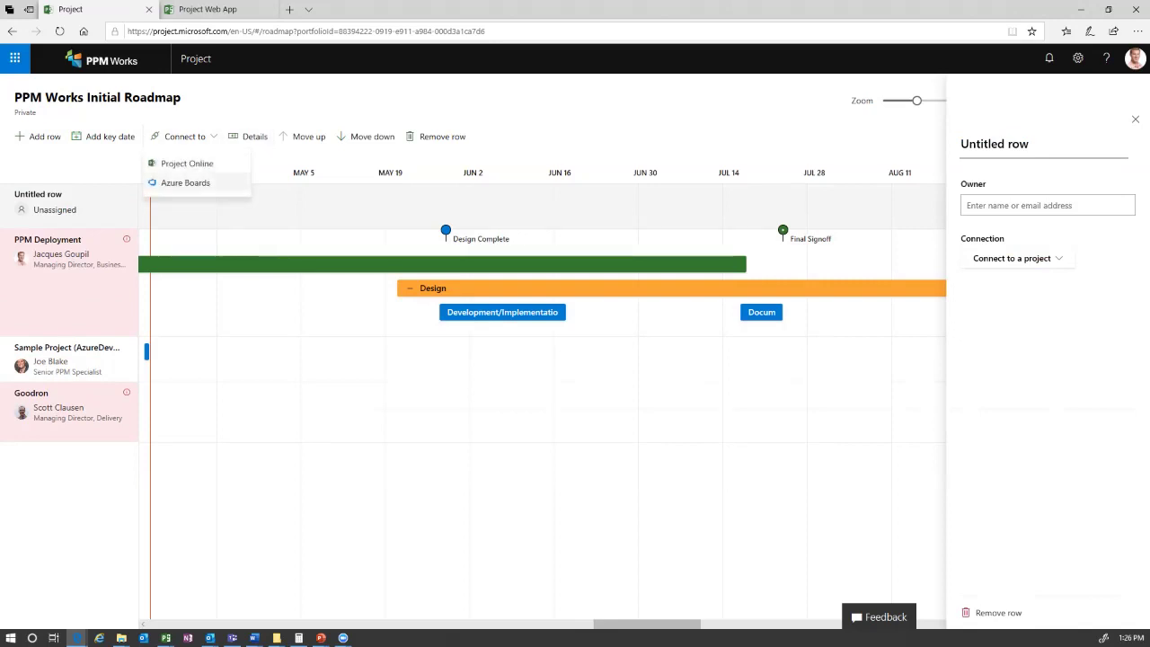
left_click(187, 162)
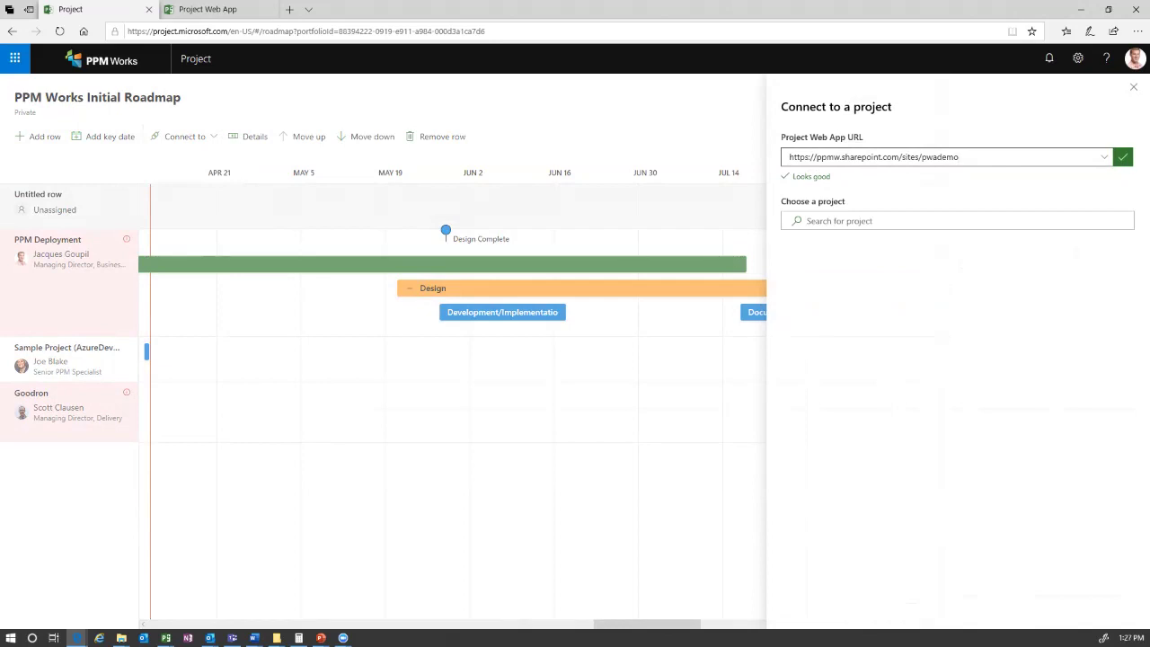
left_click(807, 220)
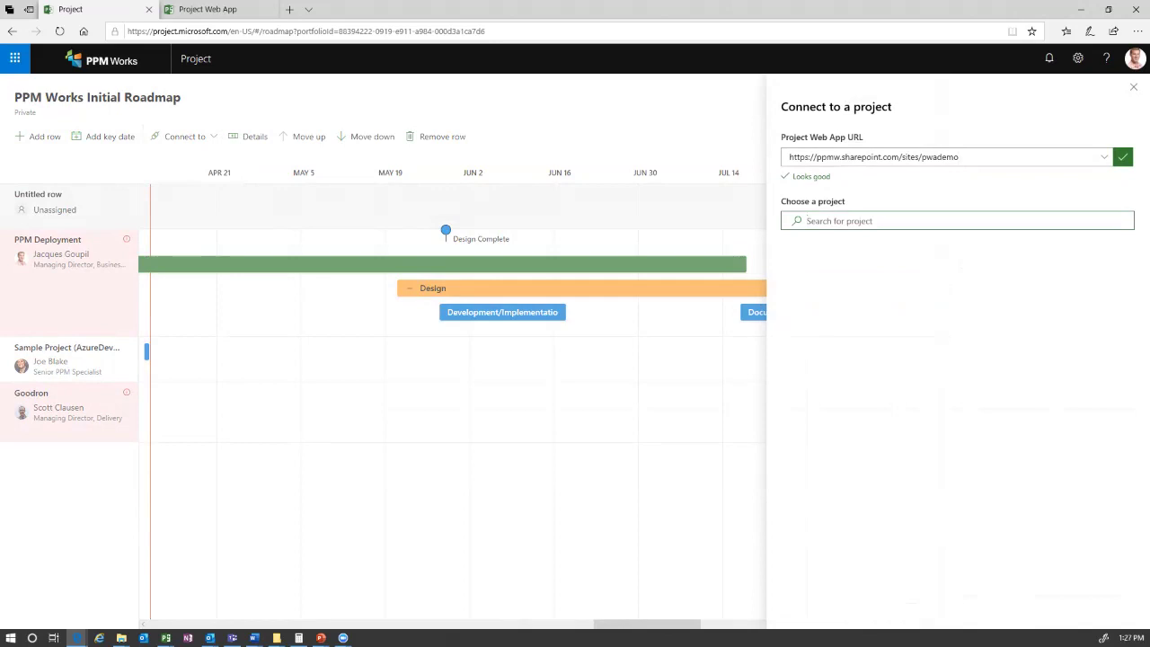
type("ecom")
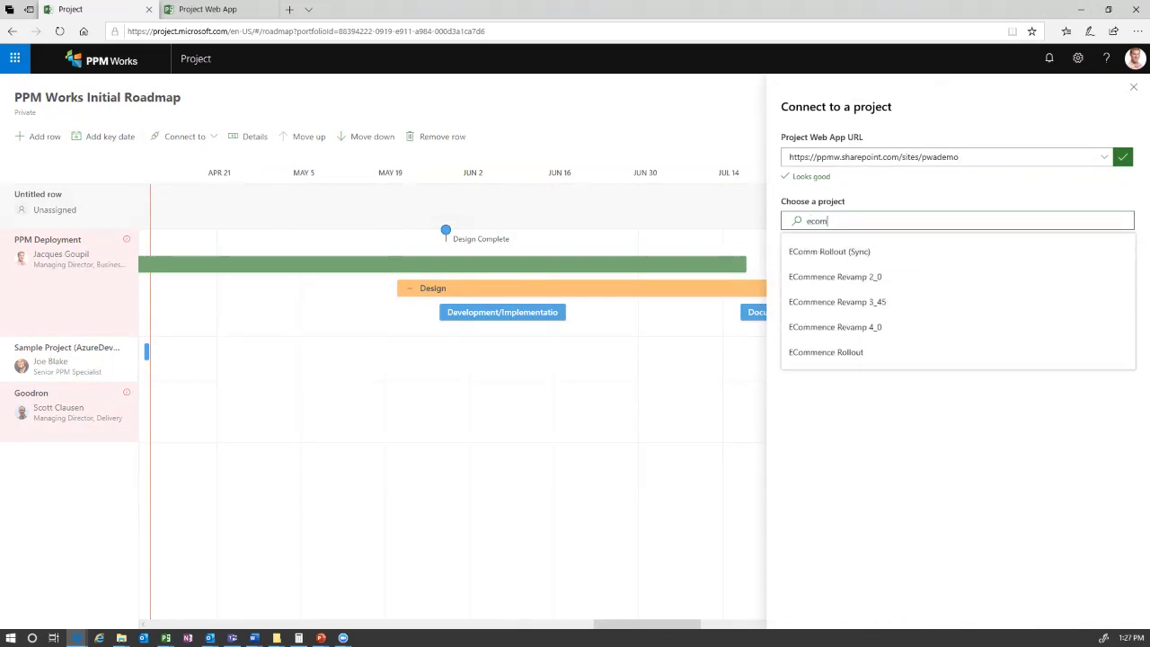
key("Return")
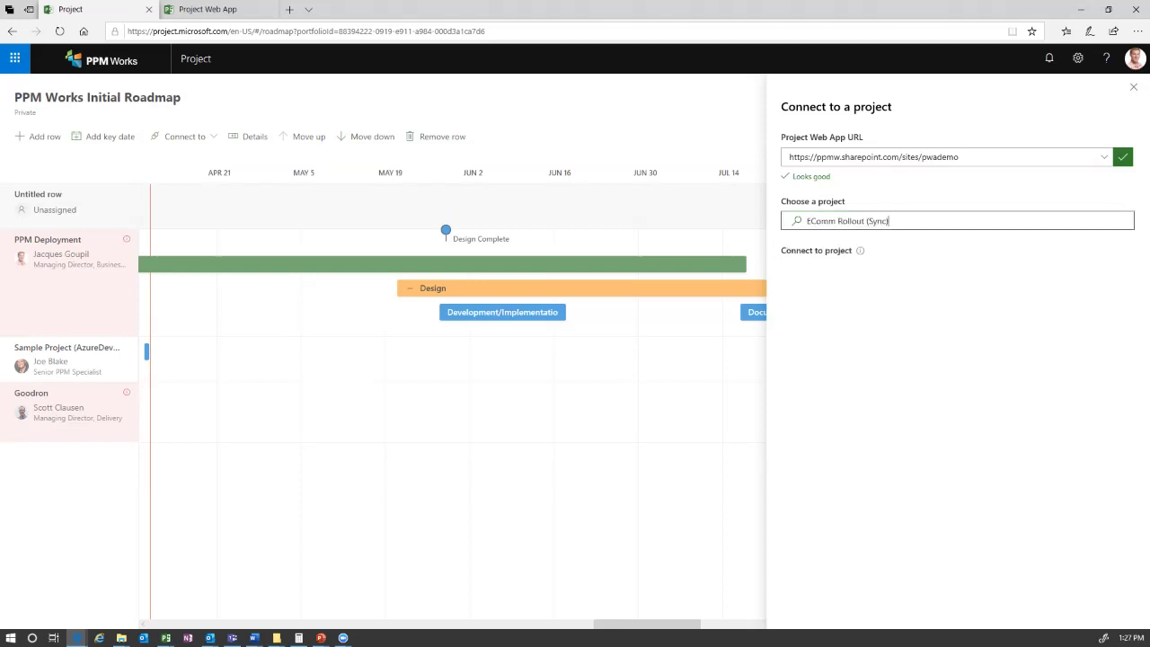
mouse_move(860, 251)
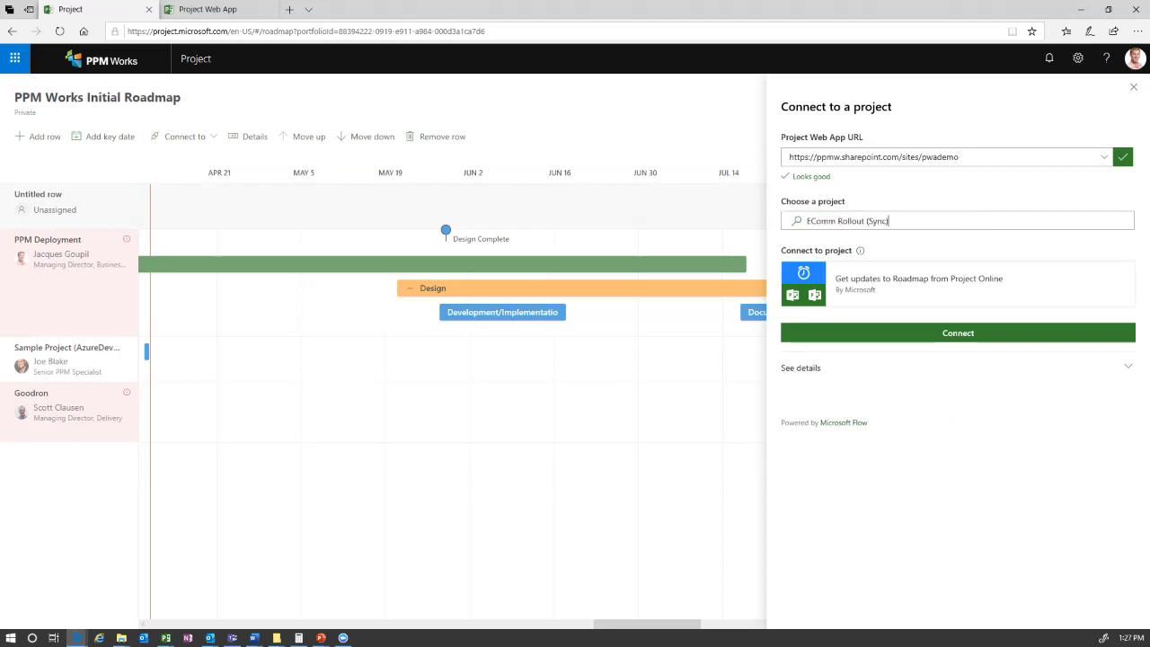
left_click(888, 220)
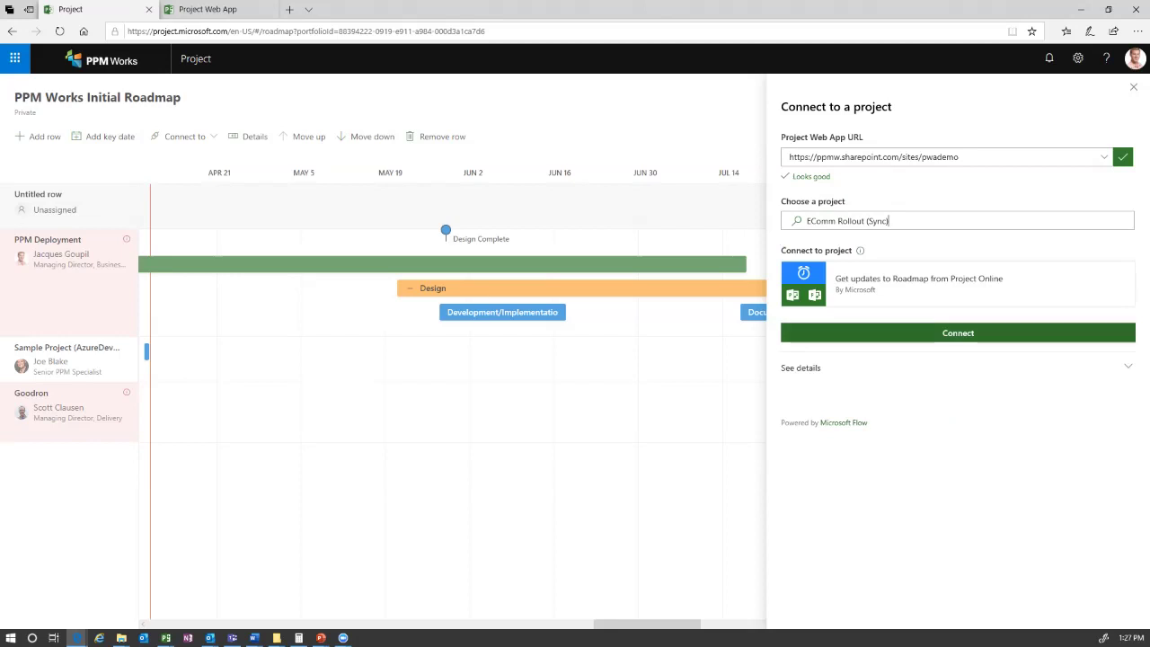
left_click(957, 333)
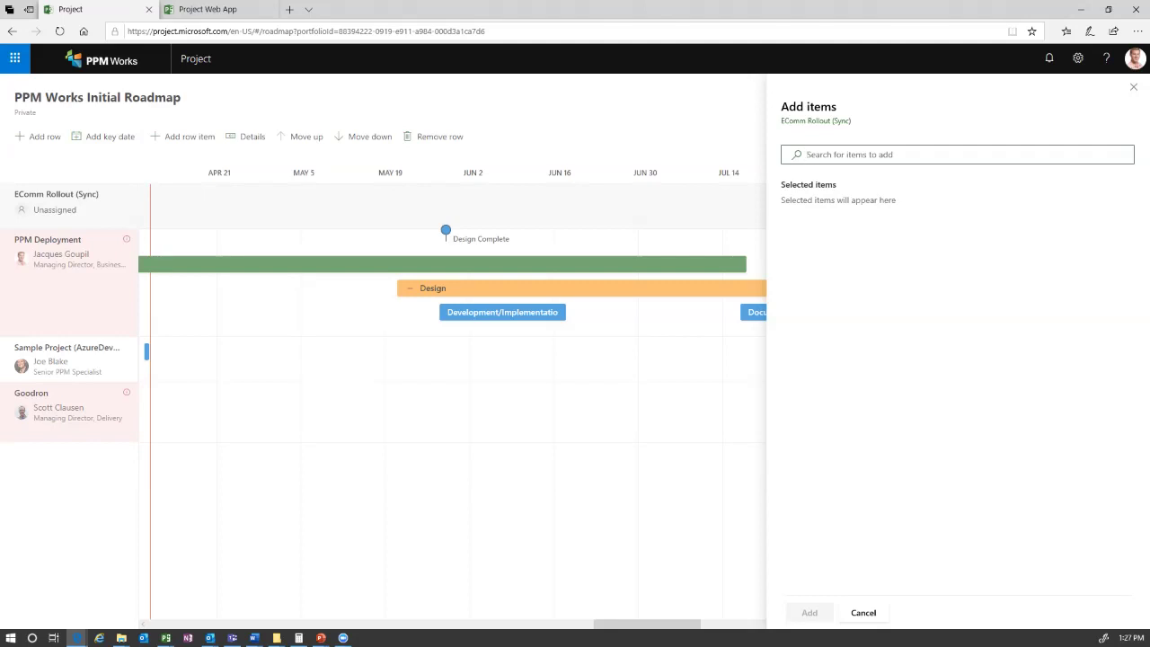
- Search the EComm Rollout (Sync) items for "require" and select Document Requirements for the row
type("req")
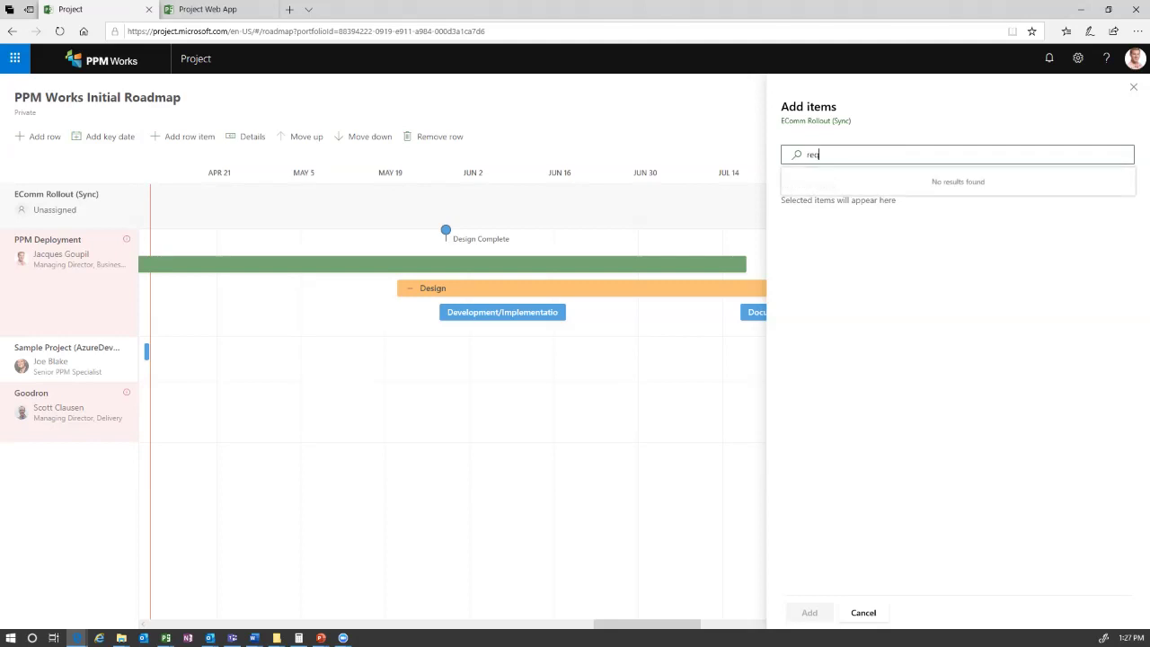
type("ues")
key("BackSpace")
key("BackSpace")
type("i")
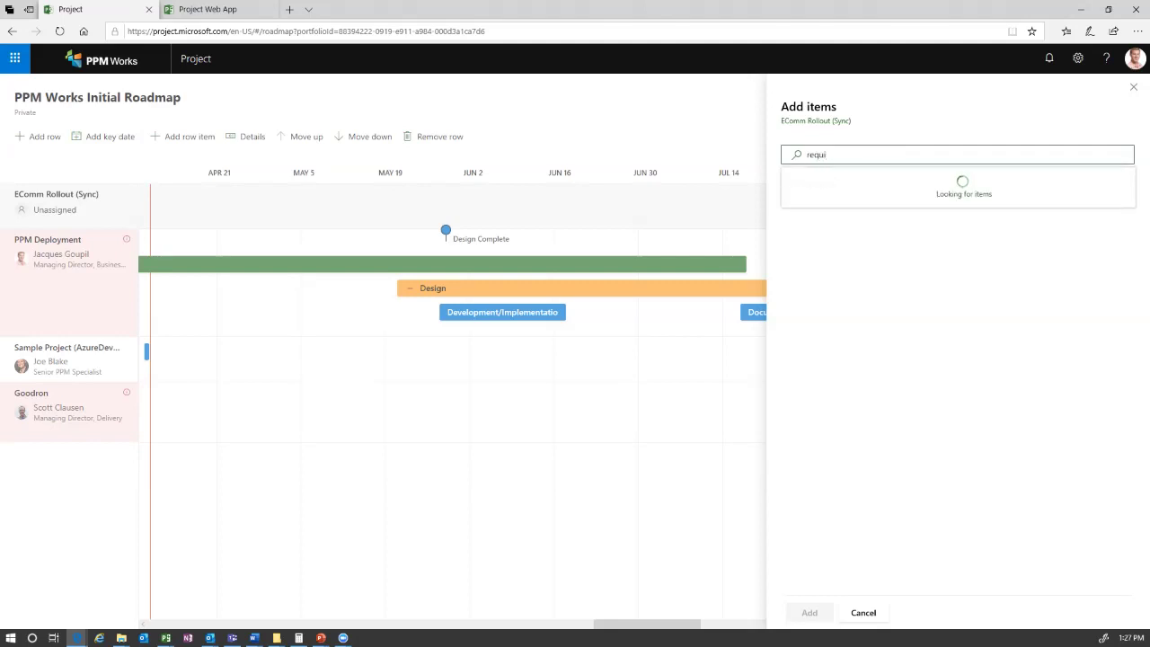
type("re")
key("BackSpace")
key("BackSpace")
type("re")
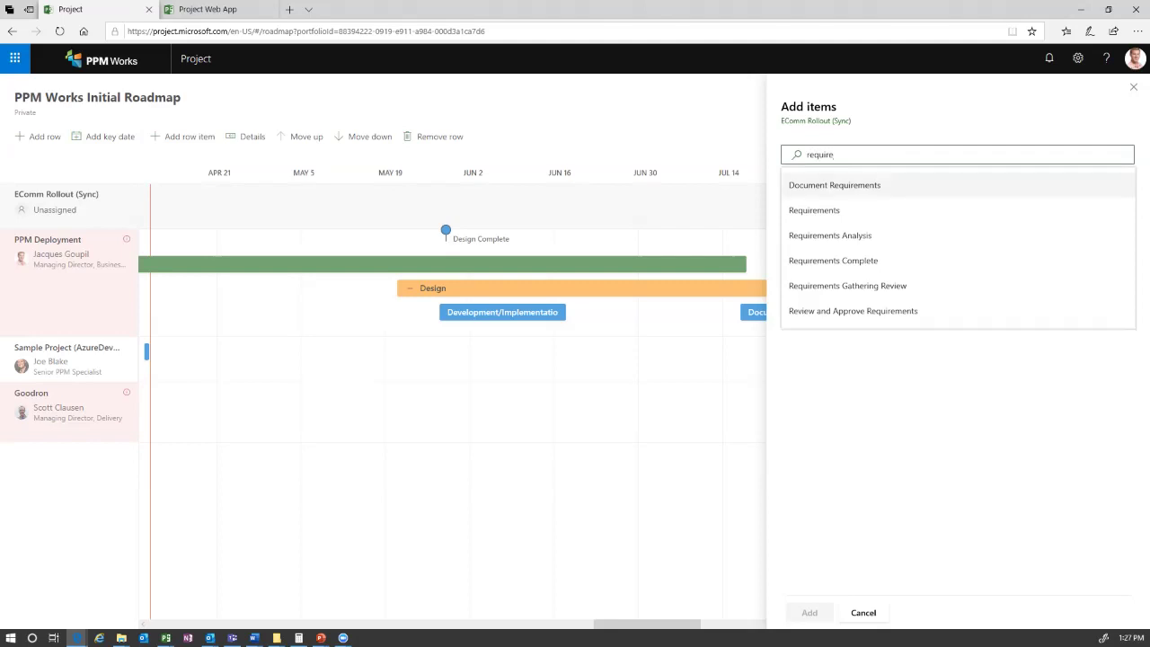
left_click(835, 185)
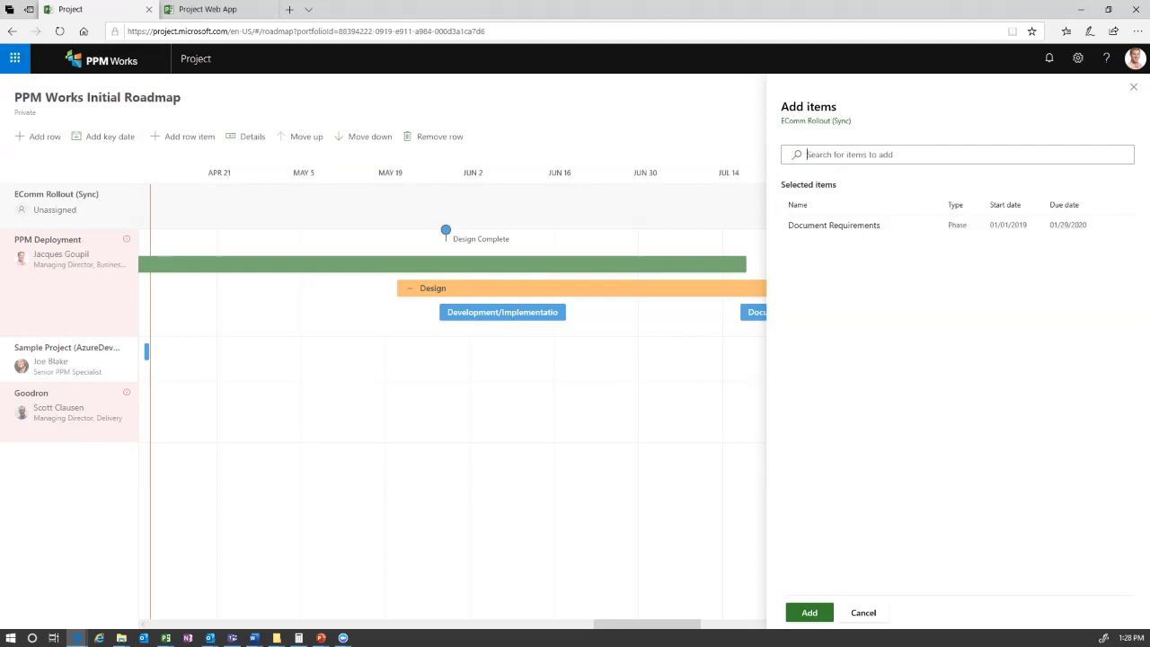
- Search the project's items for "complet", select Design Complete, and add the selected items to the EComm Rollout (Sync) row
left_click(898, 155)
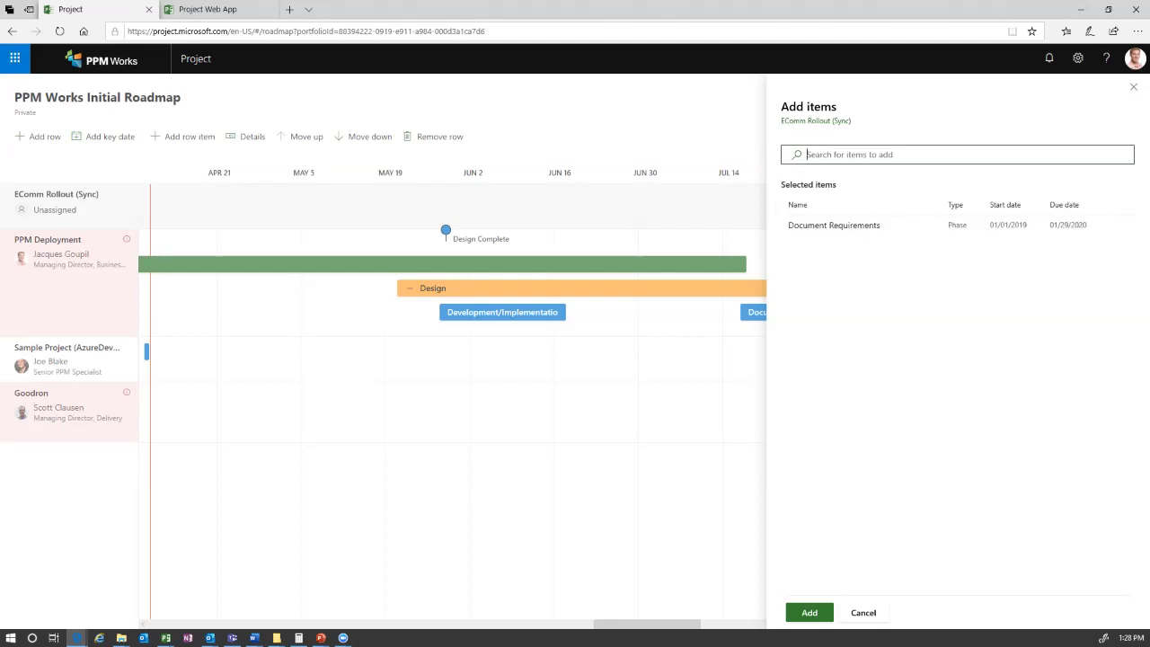
type("complet")
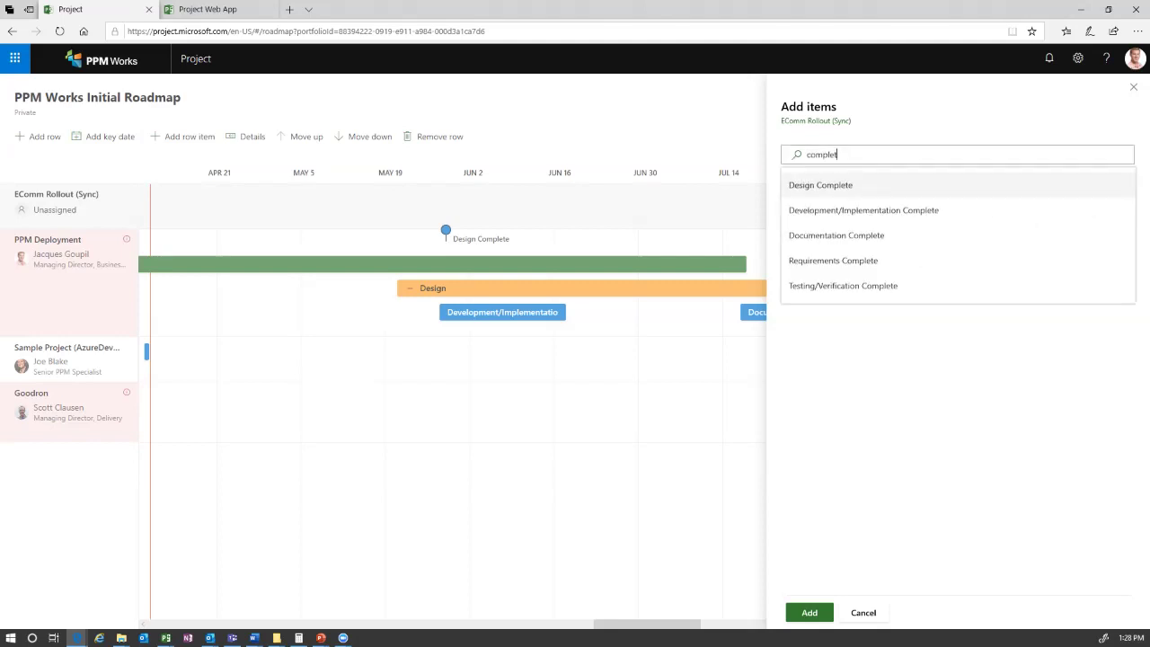
key("Return")
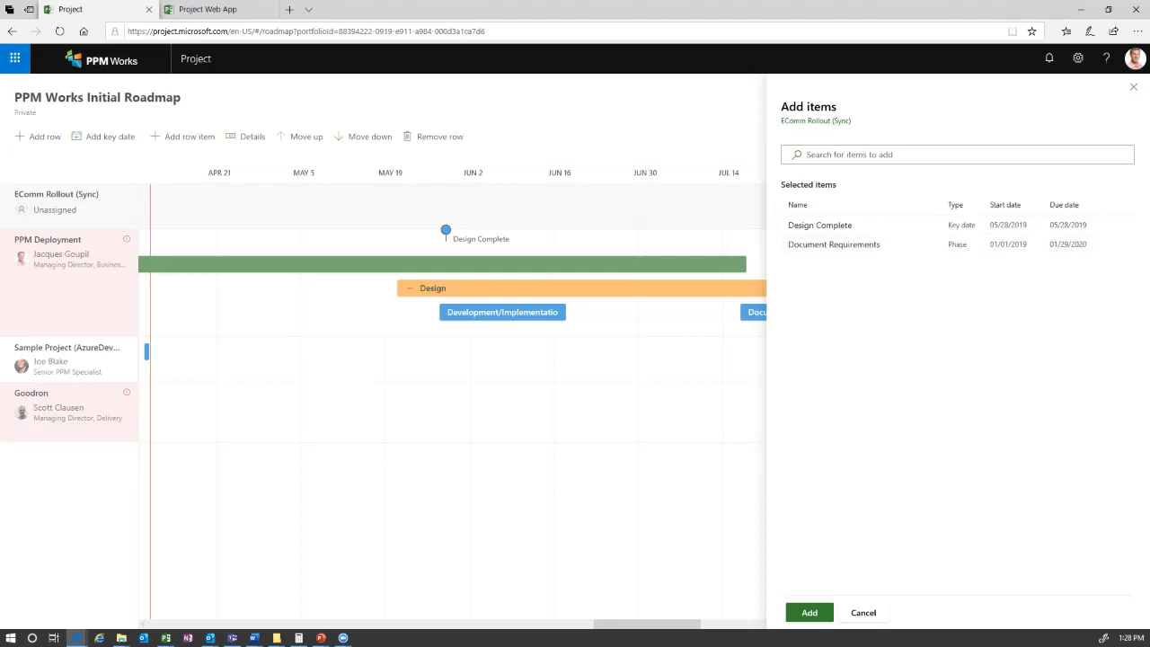
left_click(810, 612)
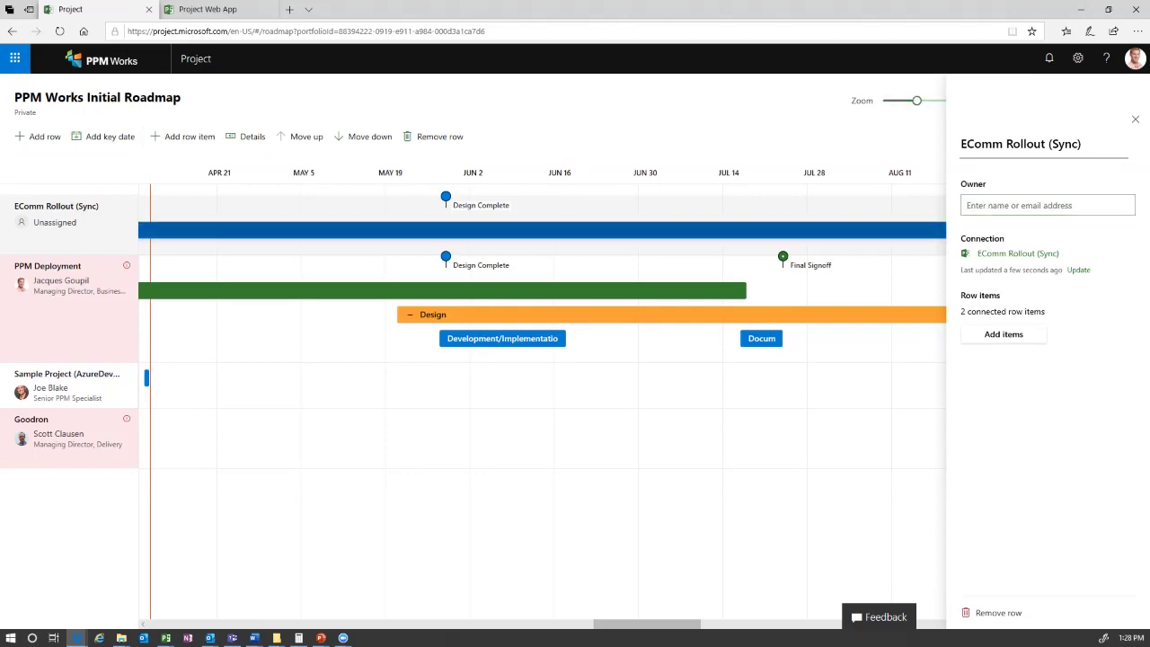
- Set the status of the Document Requirements phase in the EComm Rollout (Sync) row to High risk
left_click(574, 229)
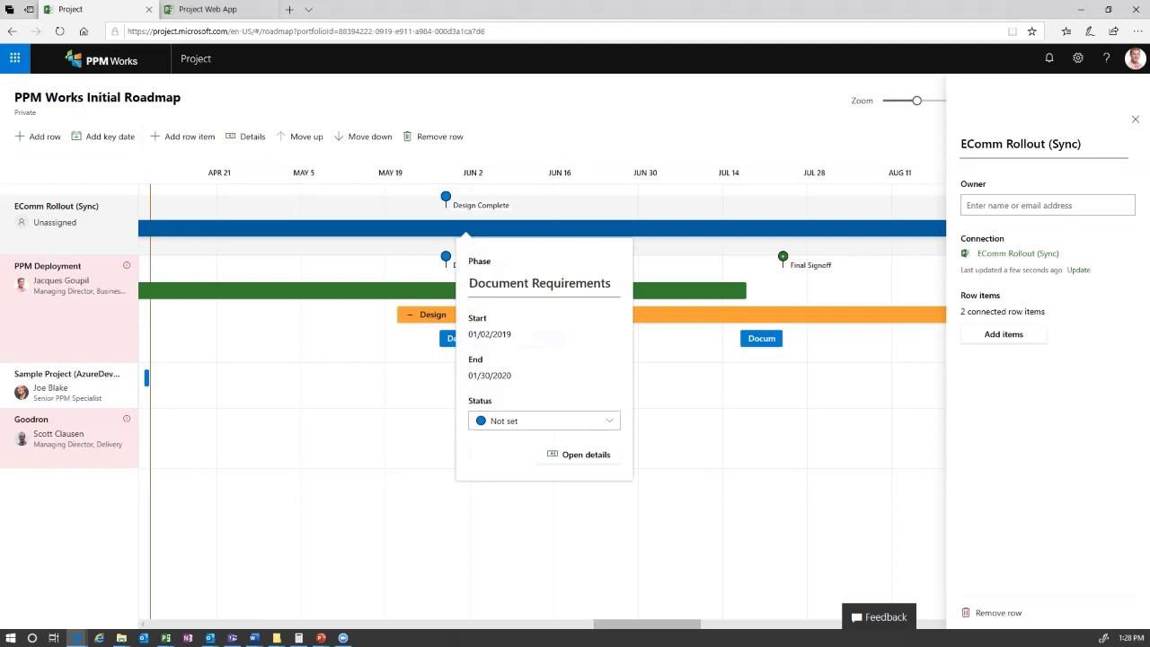
left_click(545, 421)
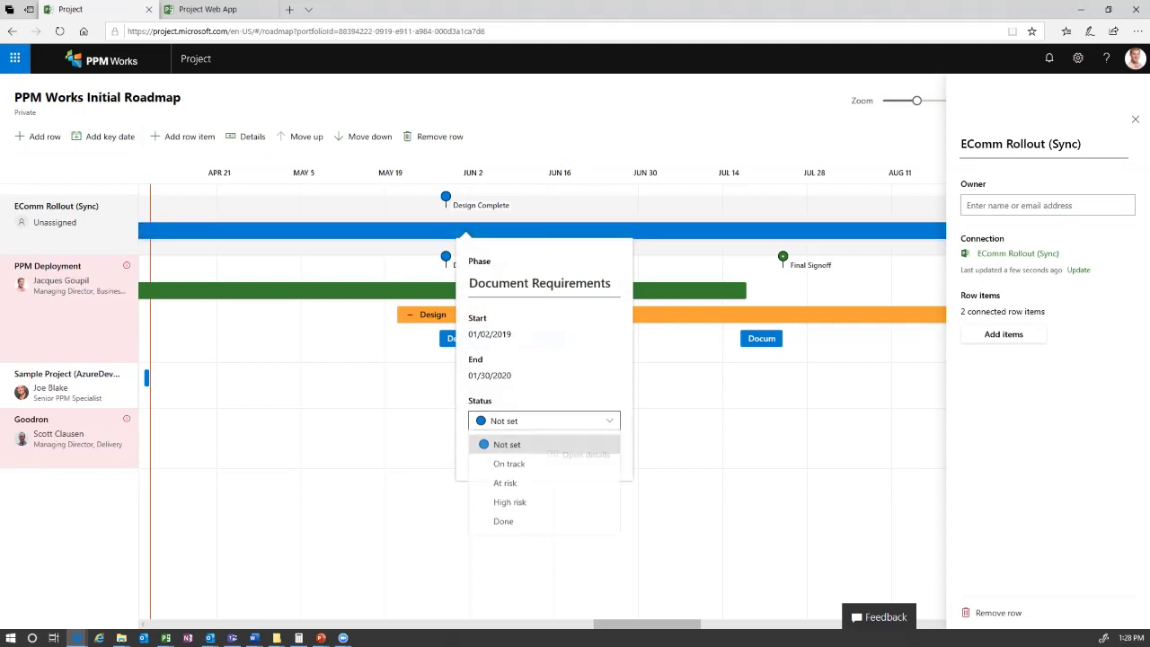
left_click(509, 503)
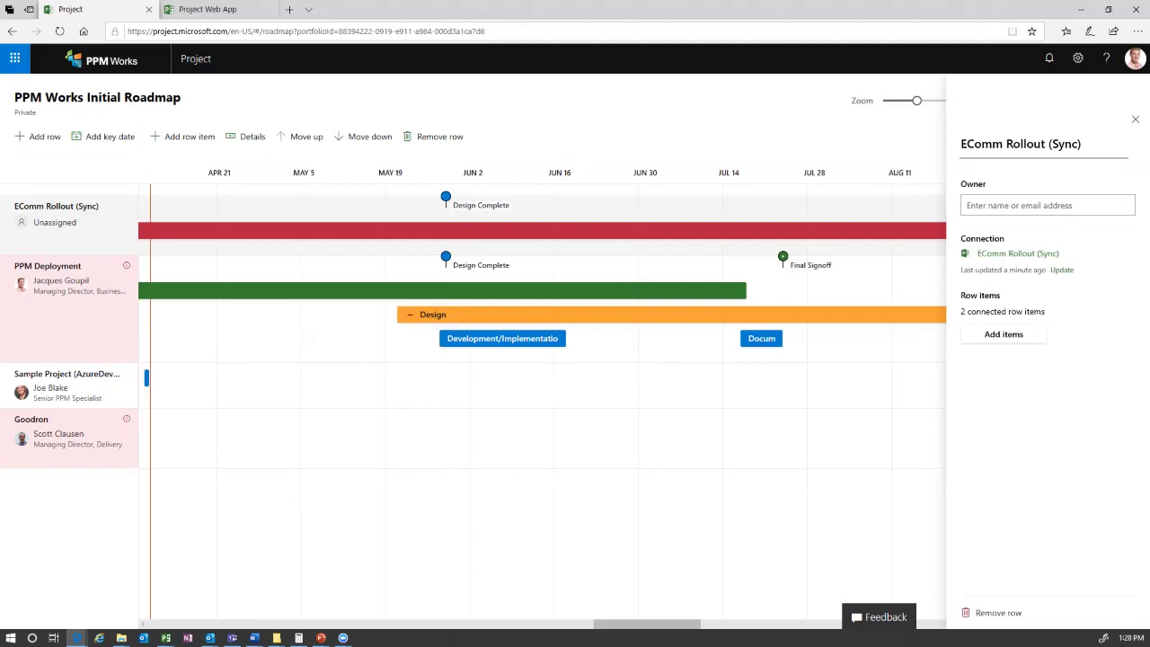
right_click(542, 227)
key("Escape")
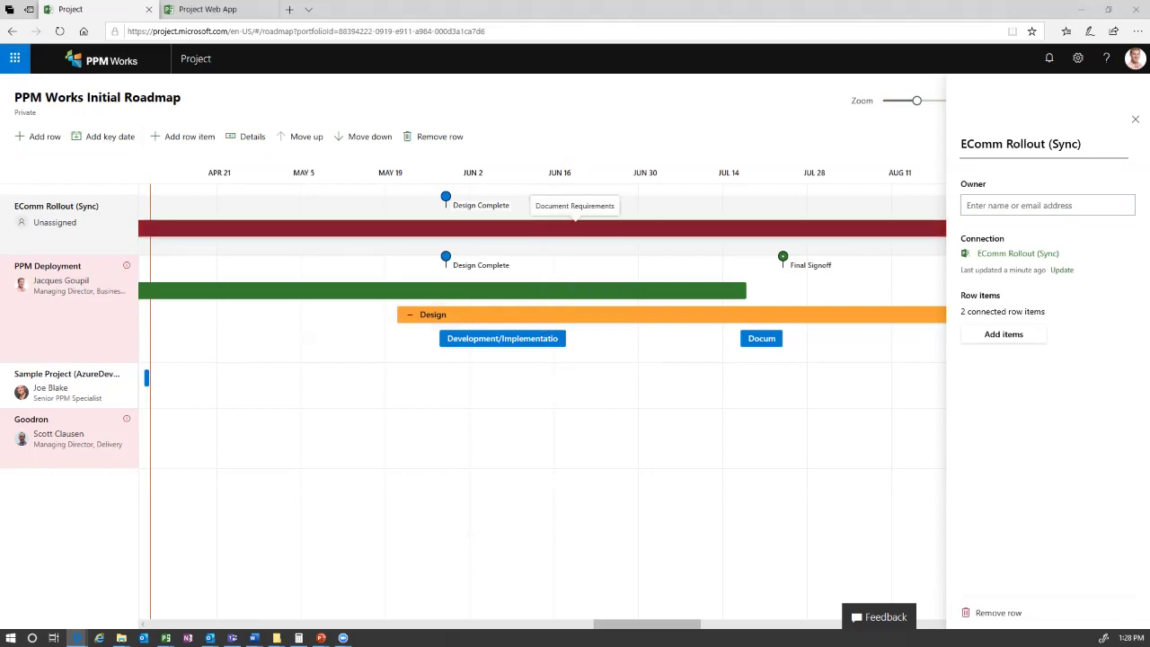
- Set the status of the Document Requirements phase in the EComm Rollout (Sync) row to On track
left_click(576, 228)
left_click(618, 418)
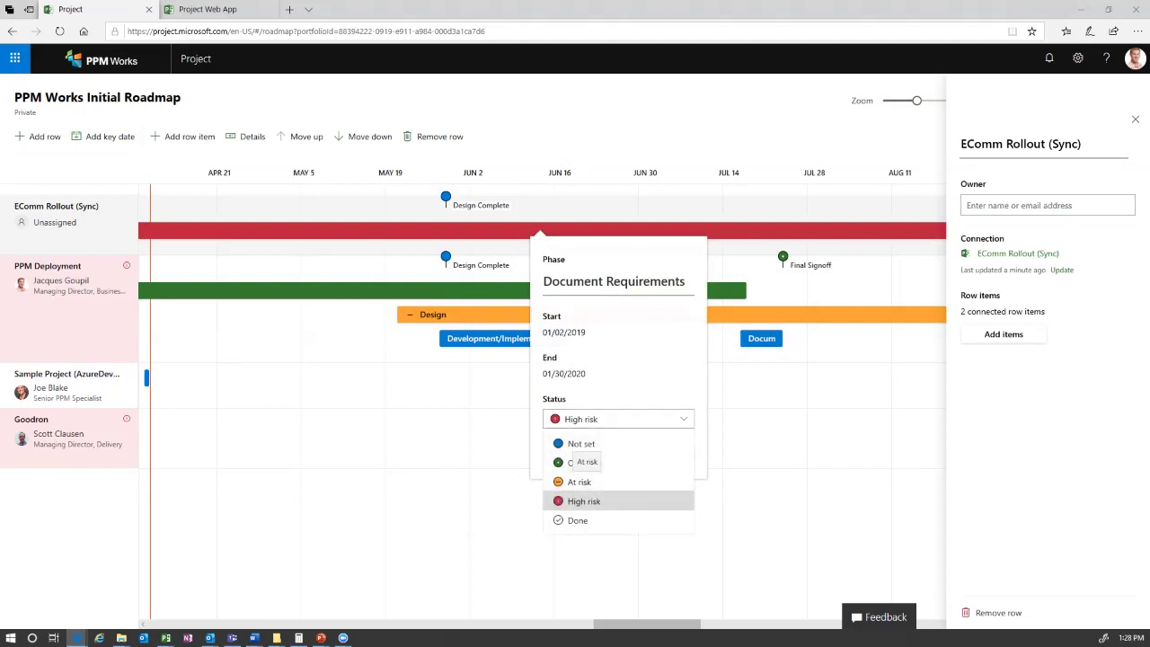
left_click(575, 461)
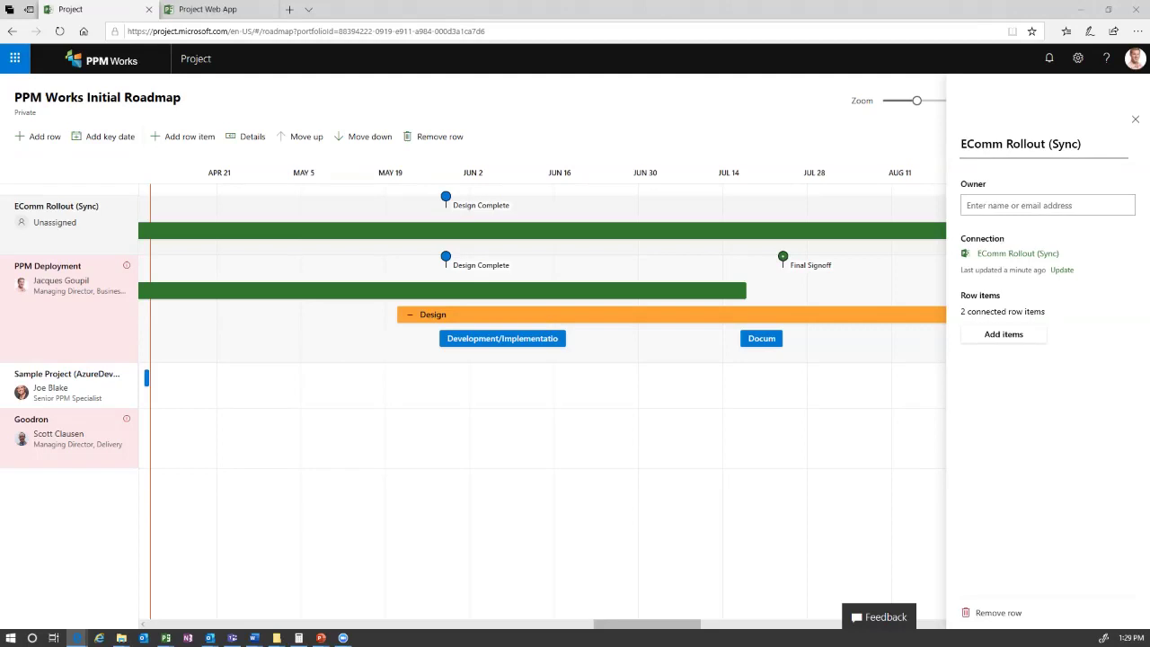
- Examine the owner setting of the EComm Rollout (Sync) row and the form for adding further row items
left_click(1015, 206)
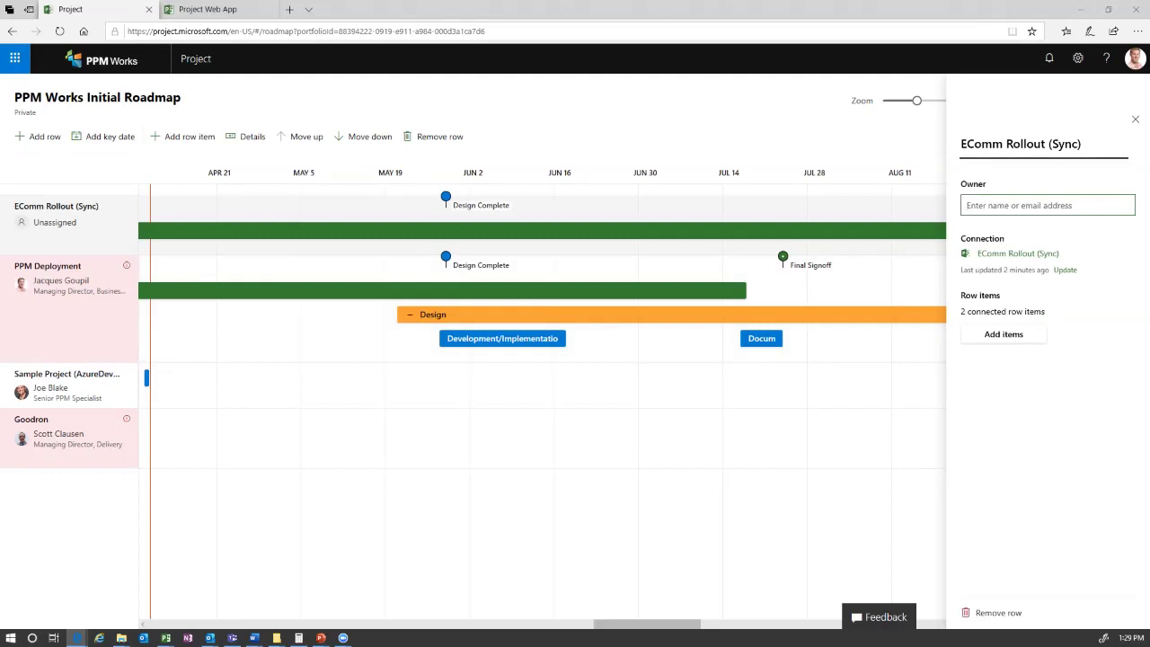
left_click(1135, 119)
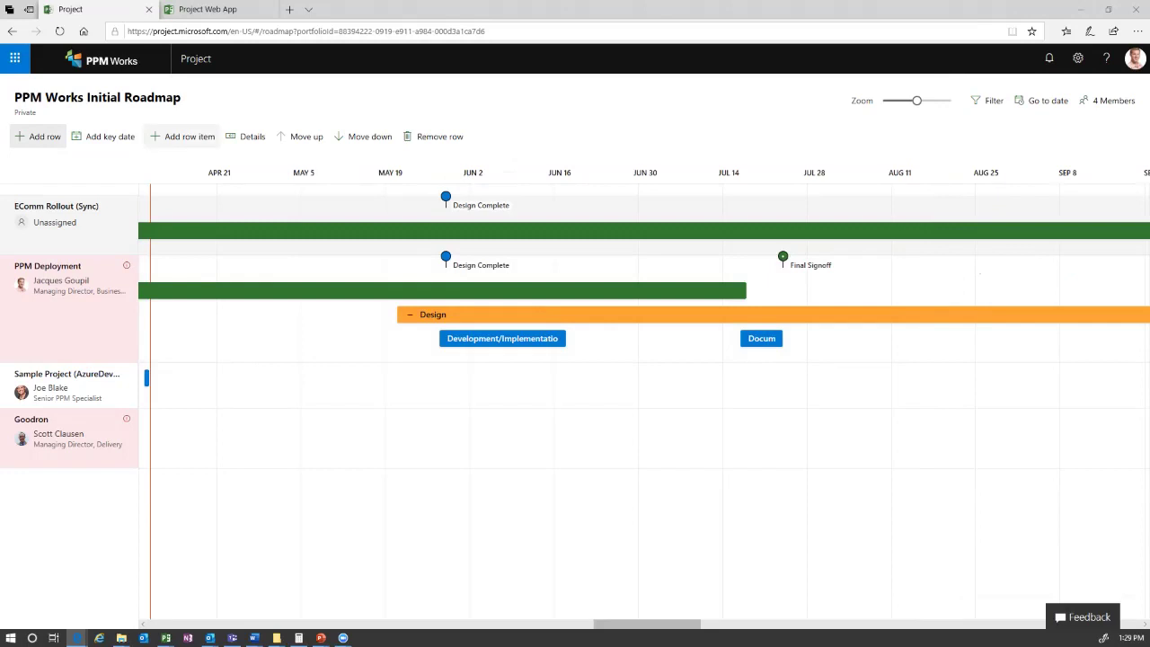
left_click(184, 137)
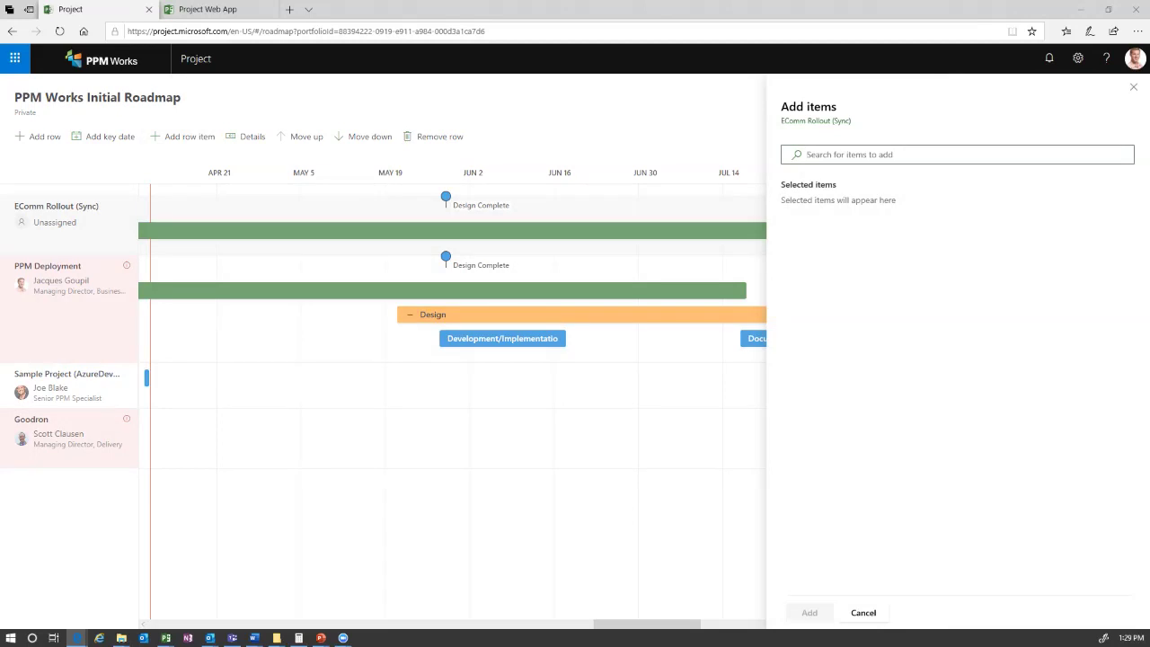
left_click(864, 612)
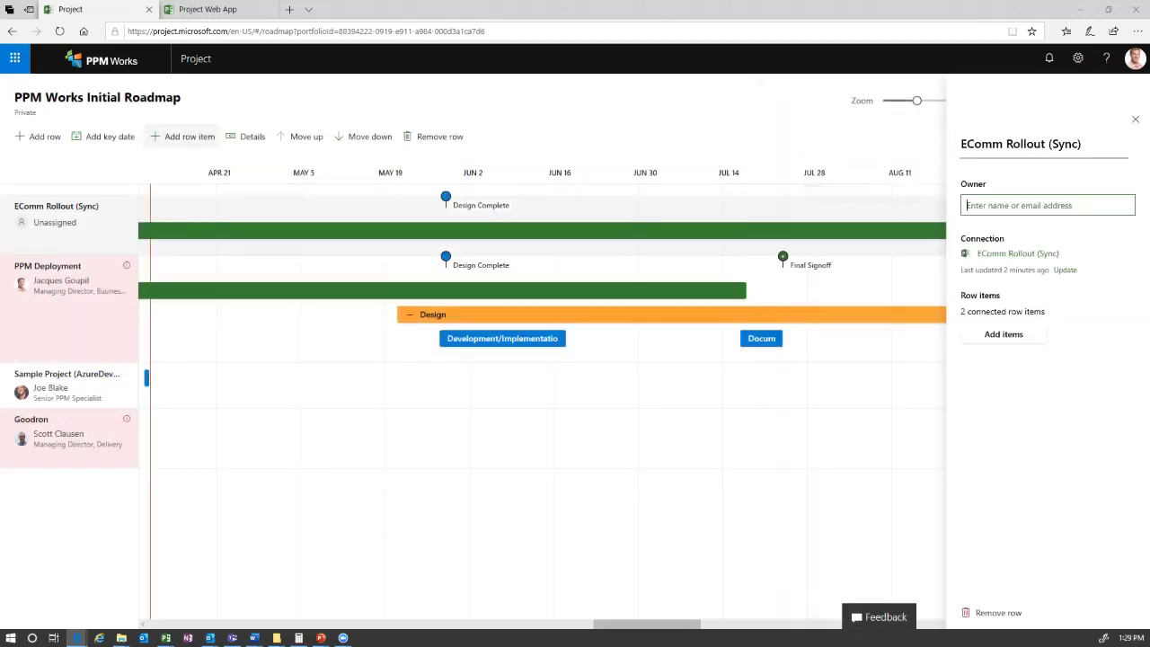
- Start a new key date for the roadmap and name it "Closure of Design Cycle"
left_click(110, 137)
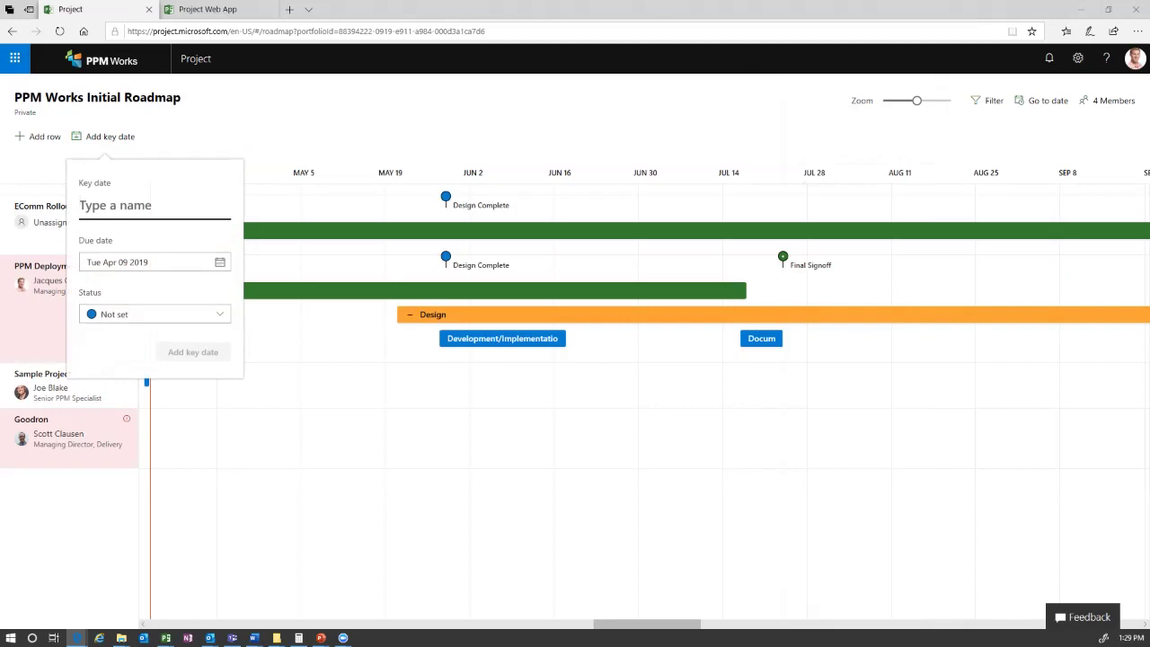
type("Closure fo")
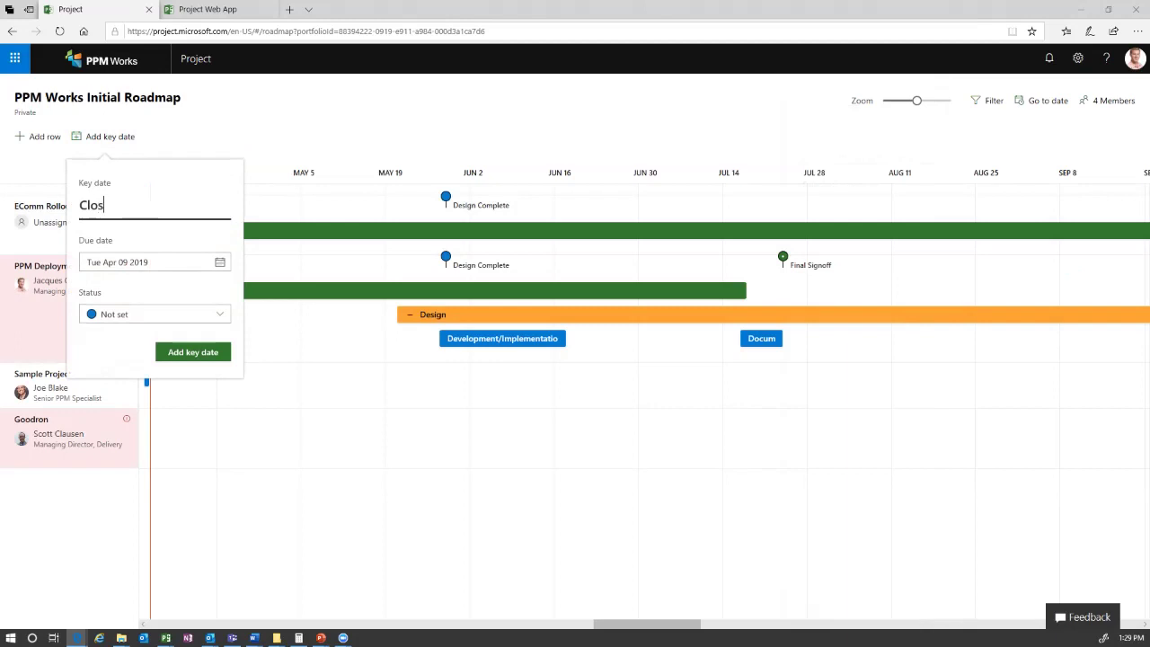
key("BackSpace")
key("BackSpace")
type("of Design S")
key("BackSpace")
type("Cu")
key("BackSpace")
type("ycle")
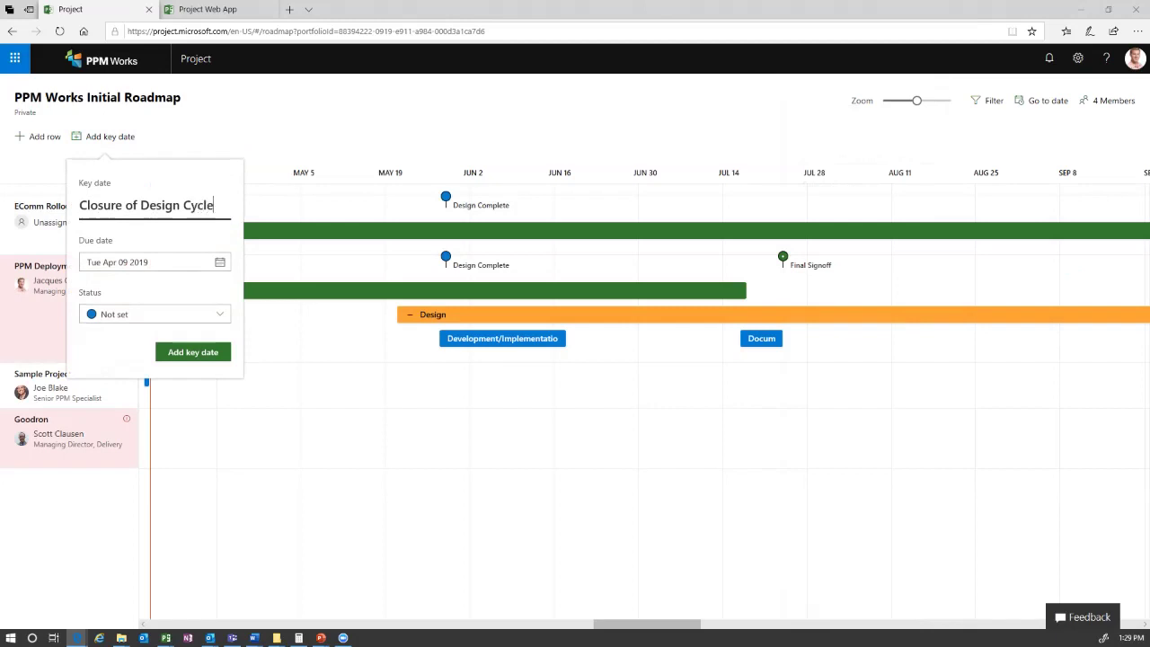
- Set the due date of the Closure of Design Cycle key date to Sun Jun 30 2019
key("Tab")
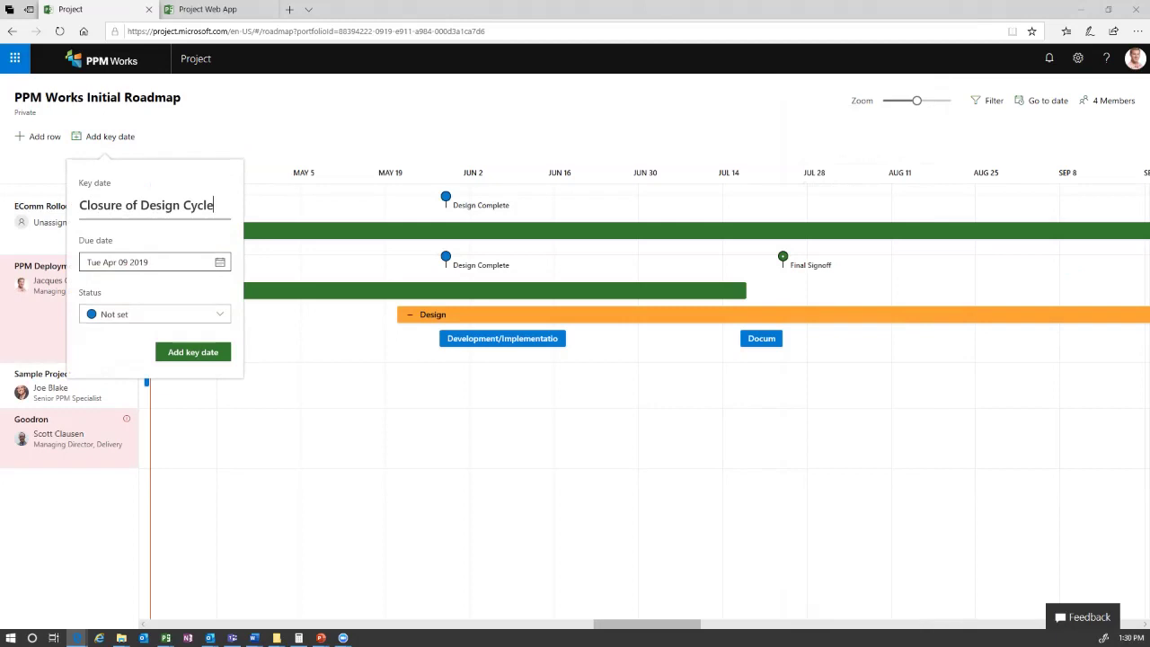
key("Return")
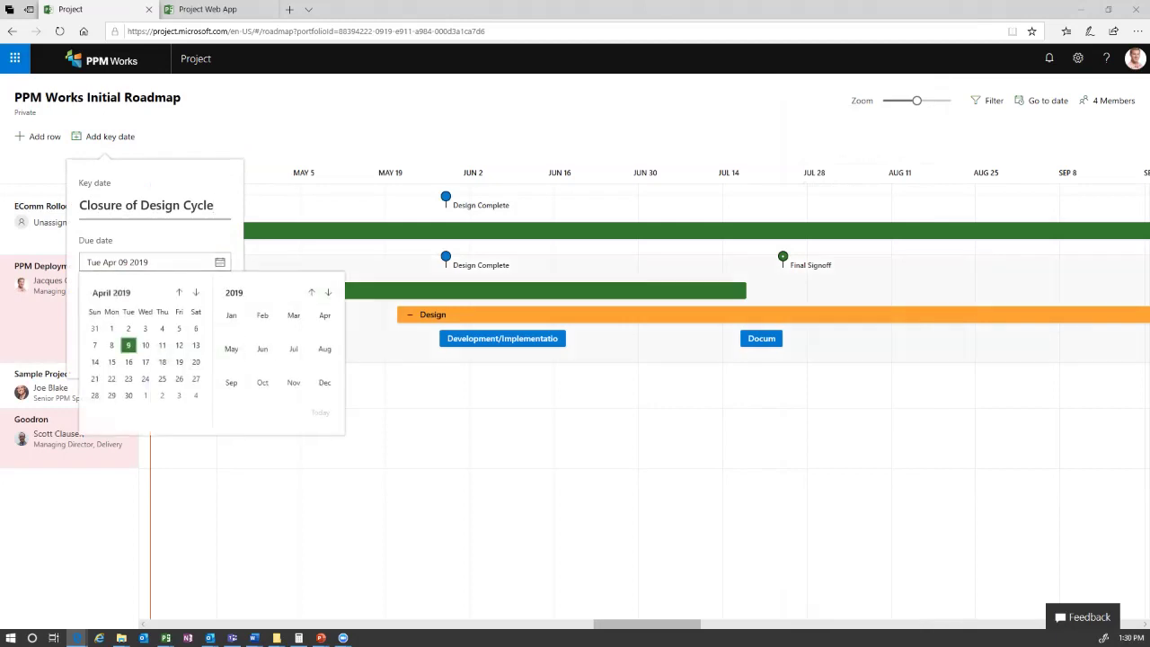
key("Tab")
key("Return")
key("Return")
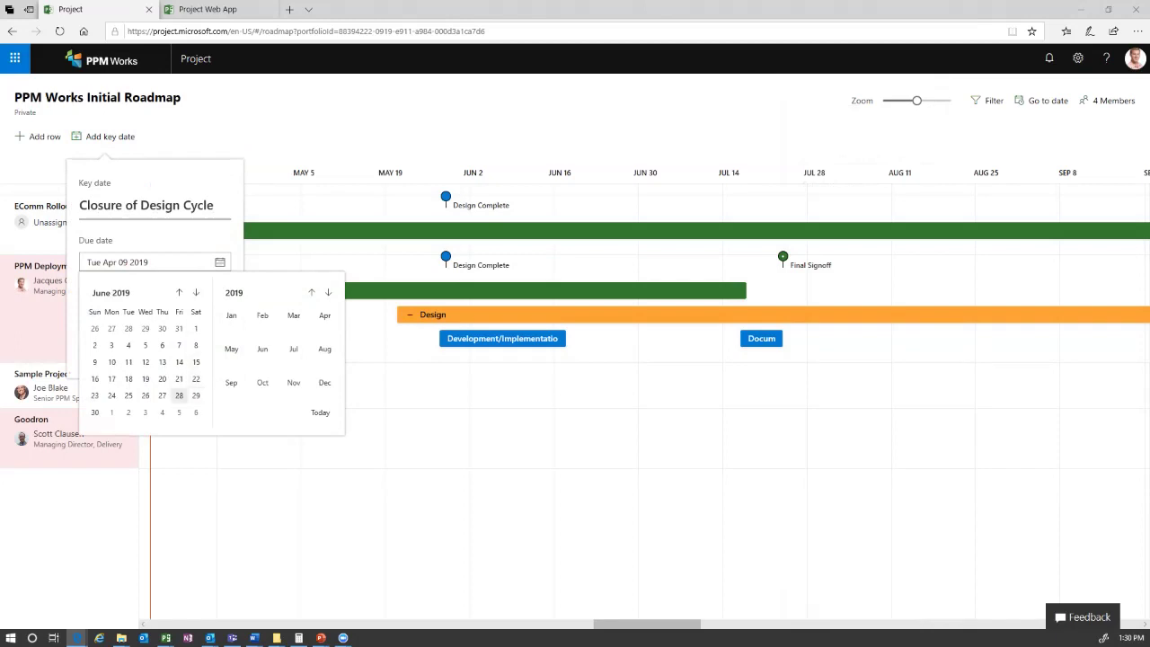
key("Return")
- Set the key date's status to At risk and add it to the roadmap
key("Tab")
key("Return")
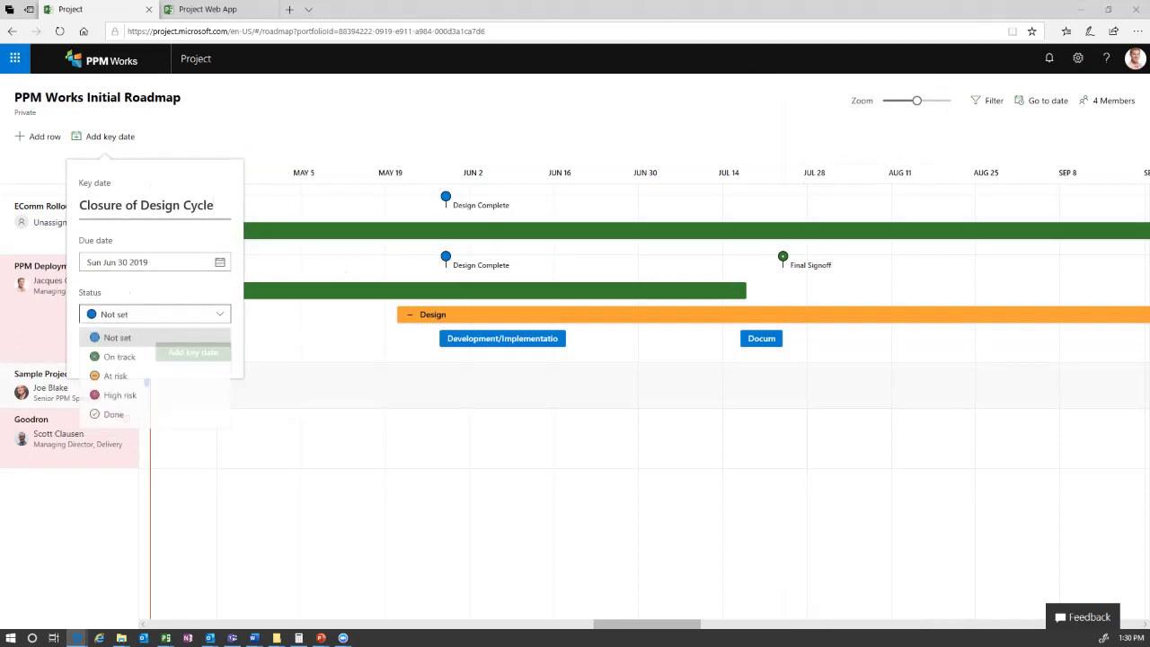
key("Down")
key("Down")
key("Return")
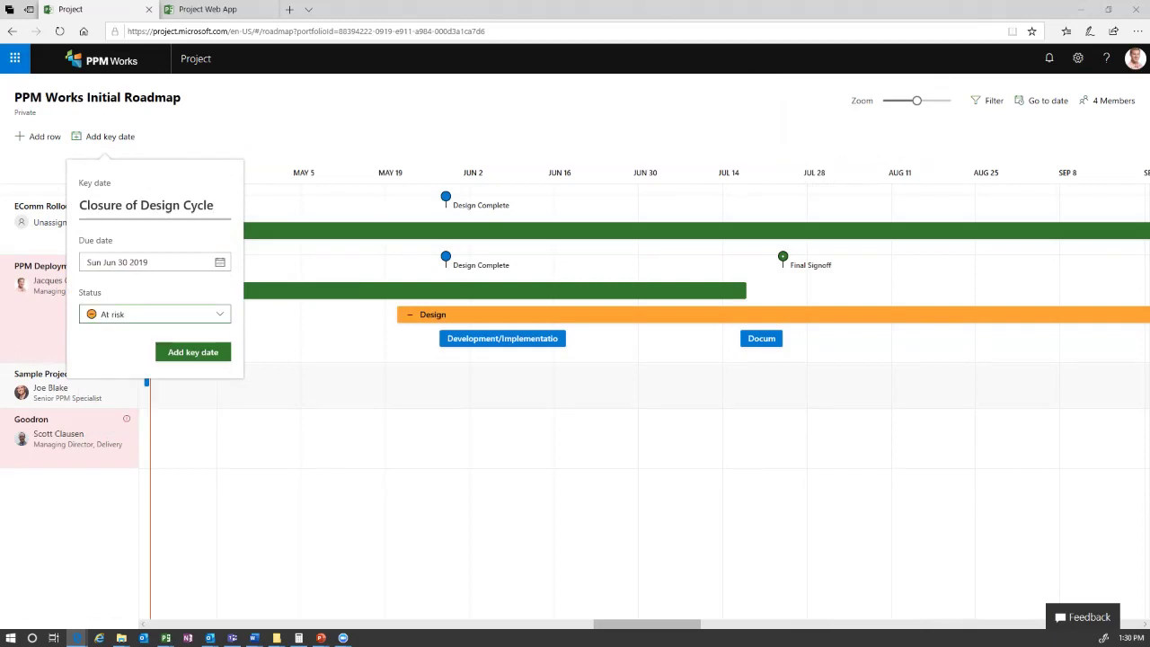
key("Tab")
key("Return")
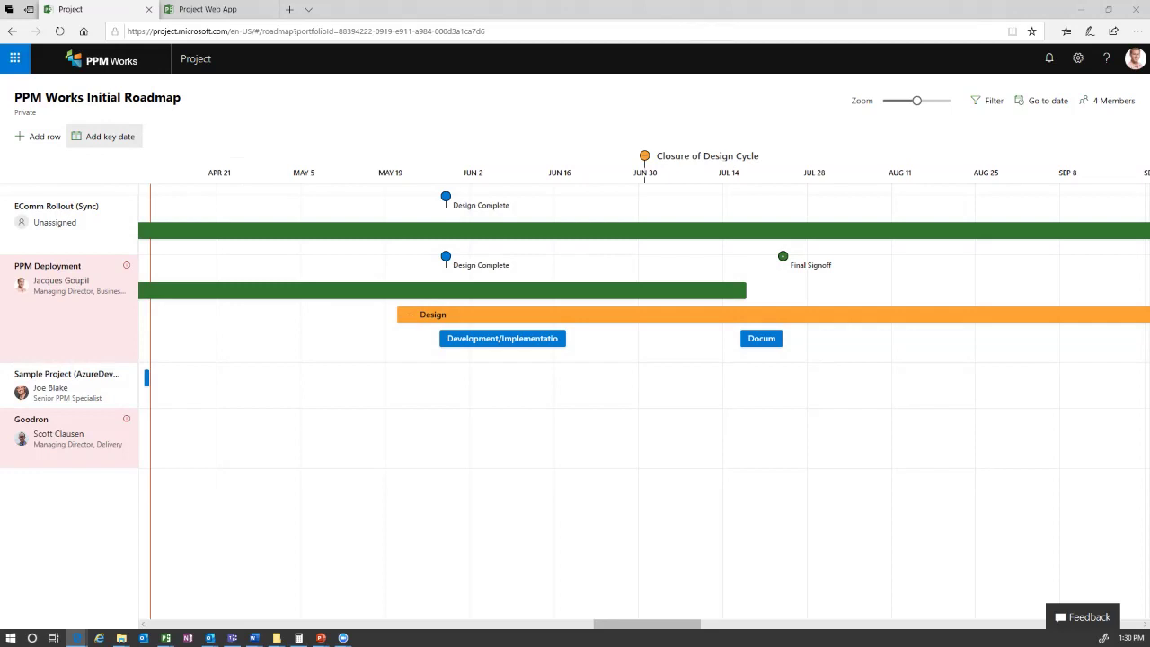
- View the list of members who have access to the PPM Works Initial Roadmap
left_click(1110, 100)
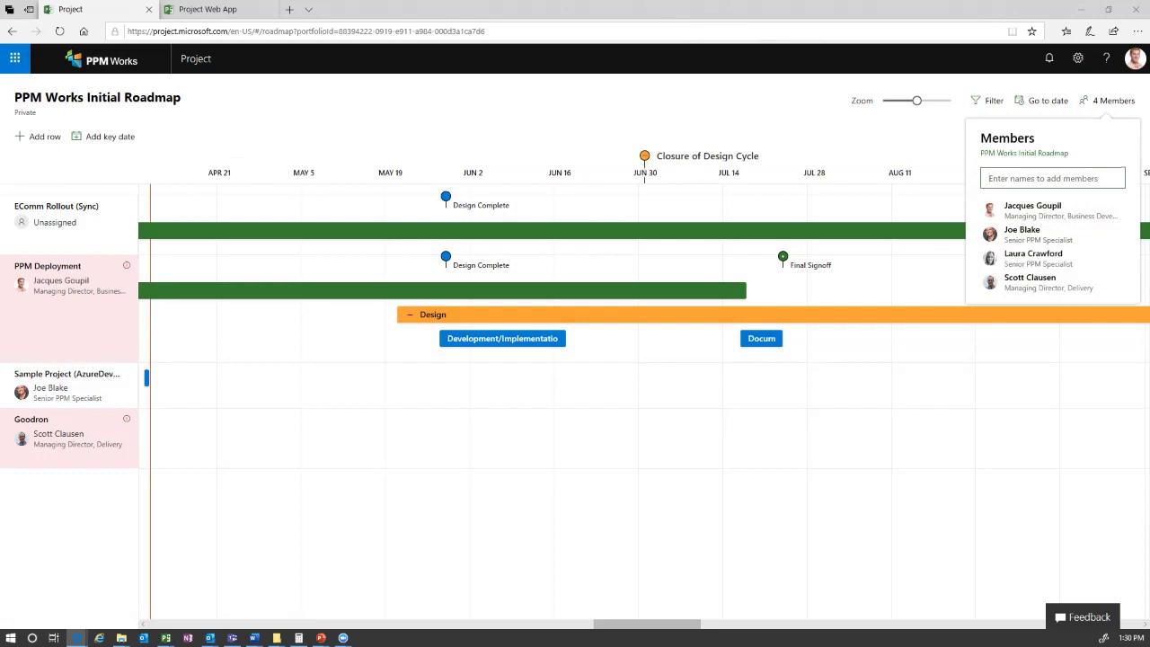
key("Escape")
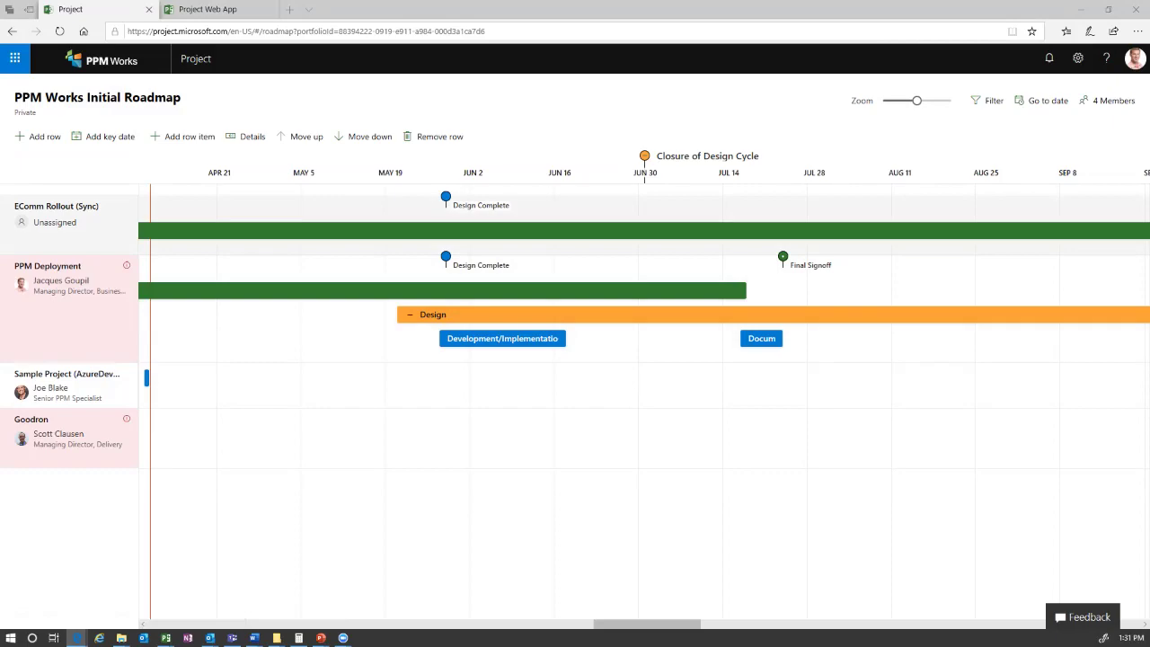
- Switch to Project Professional and open the EComm Rollout (Sync) project from the recent projects
key("alt+Tab")
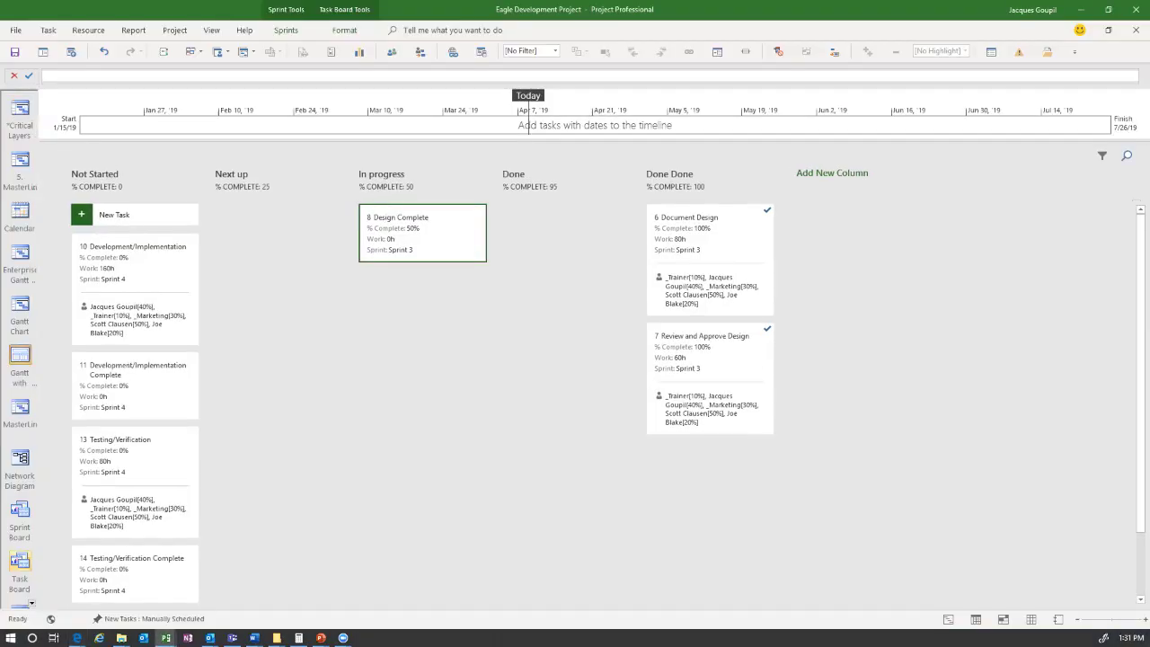
key("alt+f")
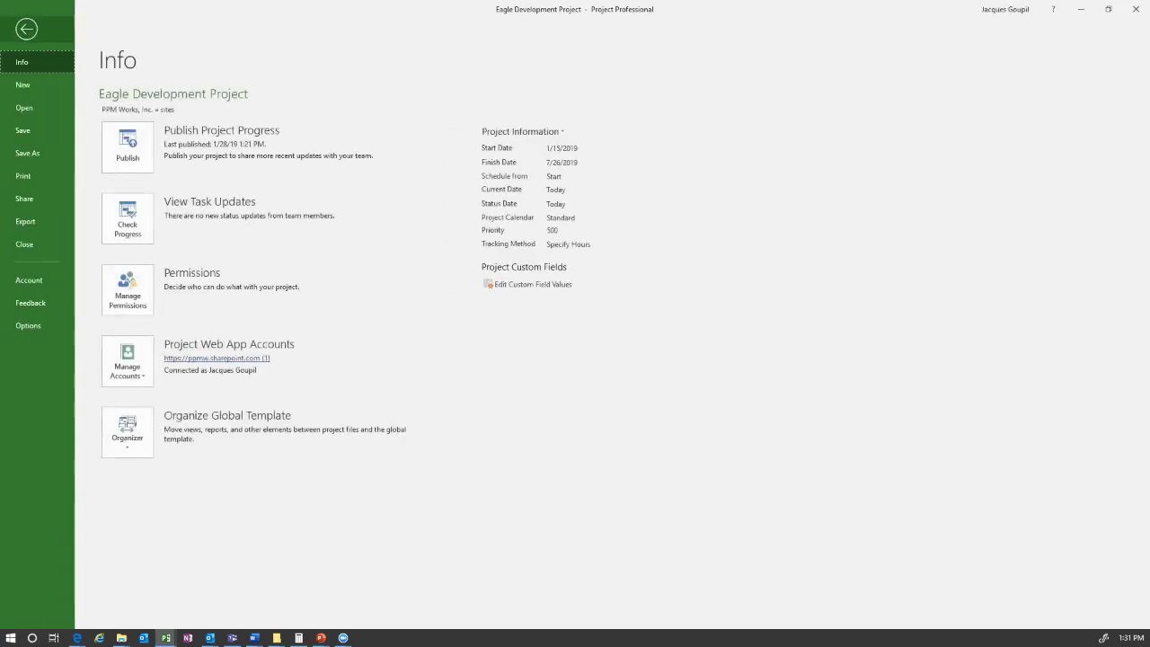
left_click(24, 107)
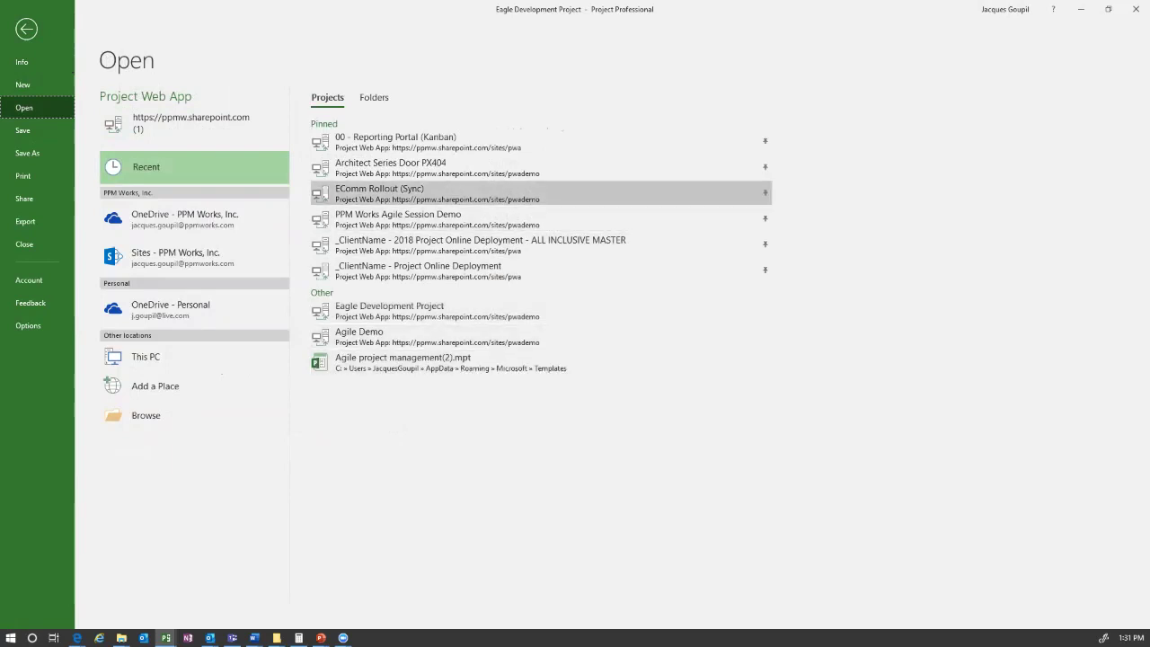
key("Escape")
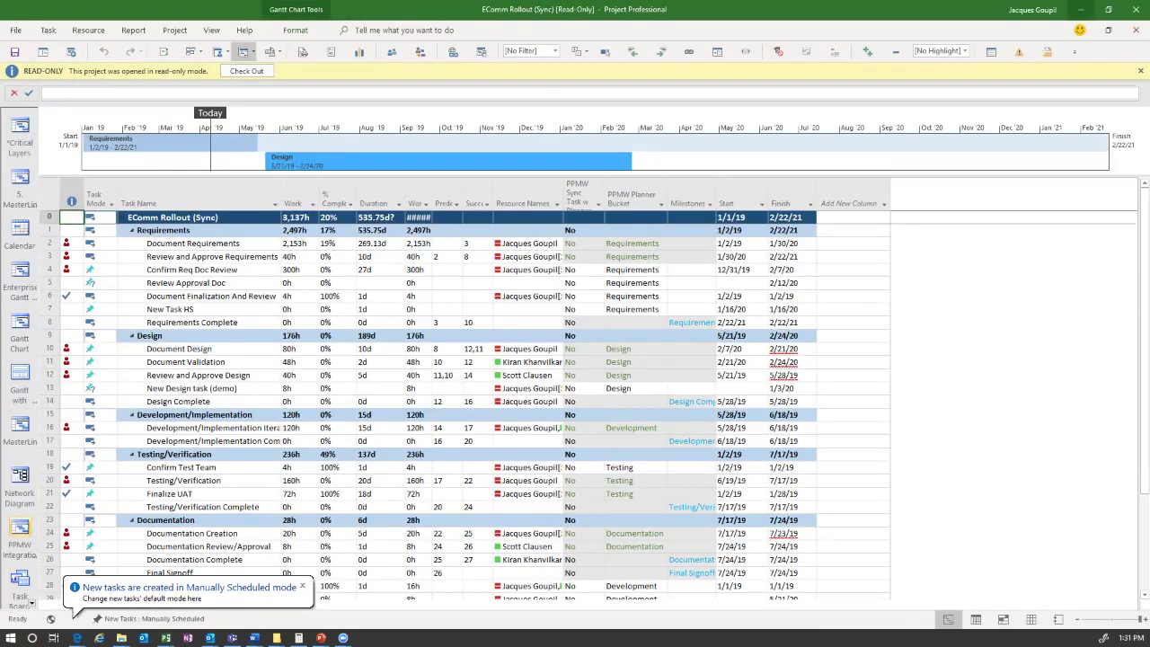
- Switch to Project Web App in the browser and open the EComm Rollout (Sync) schedule from the Project Center
key("alt+Tab")
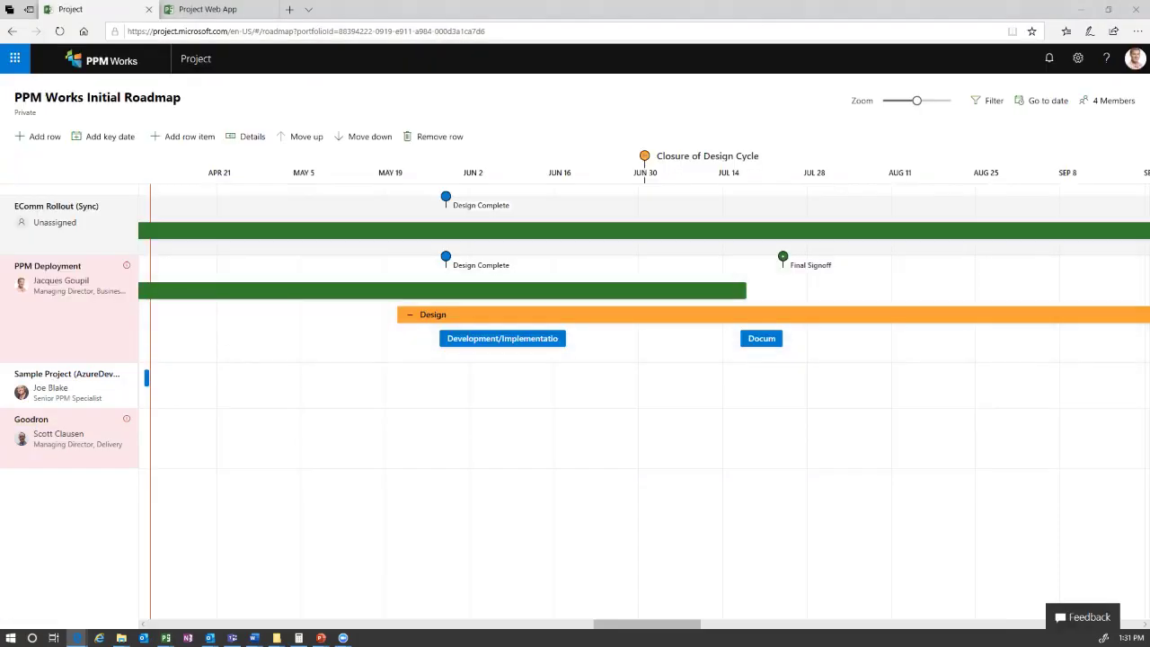
key("ctrl+Tab")
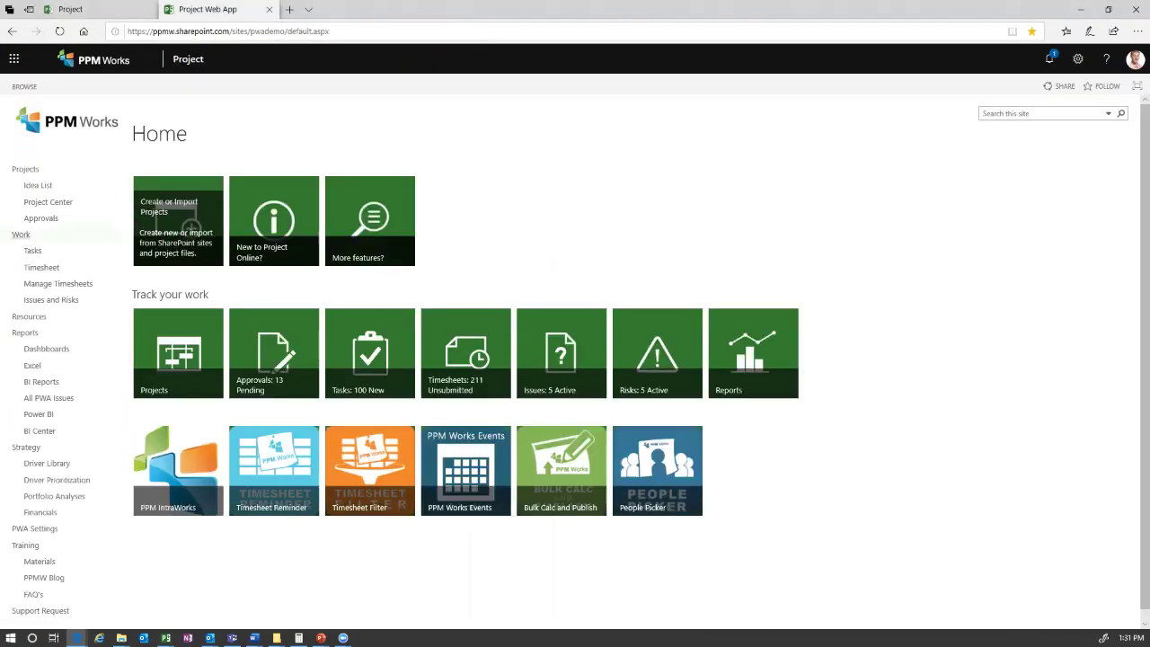
left_click(48, 201)
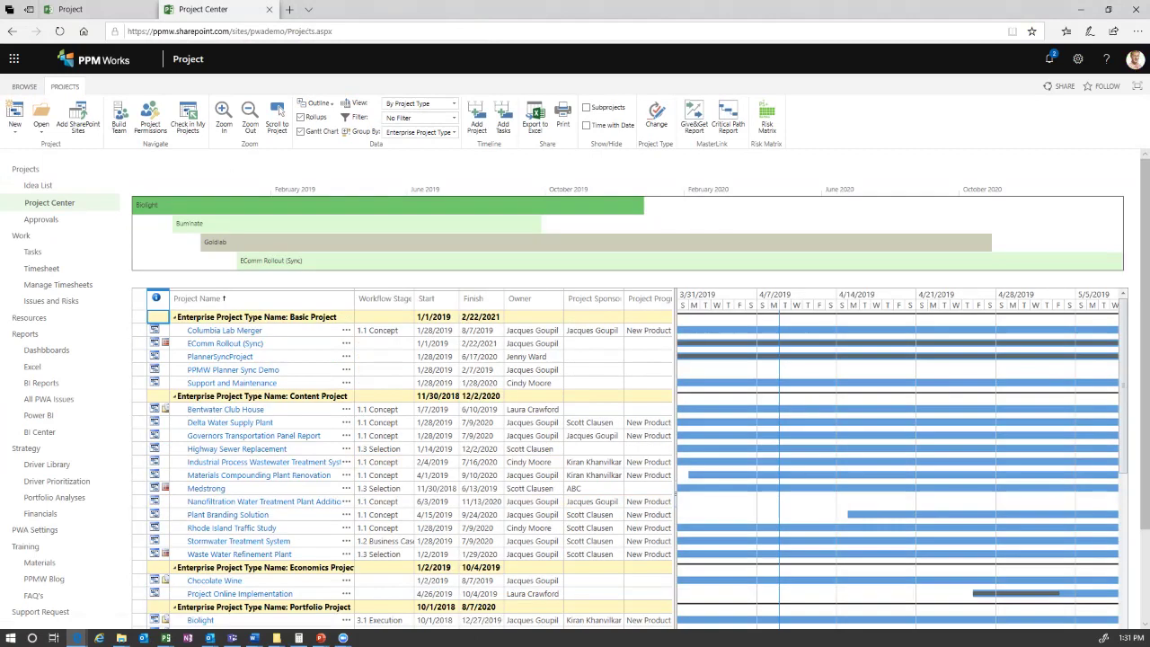
left_click(224, 343)
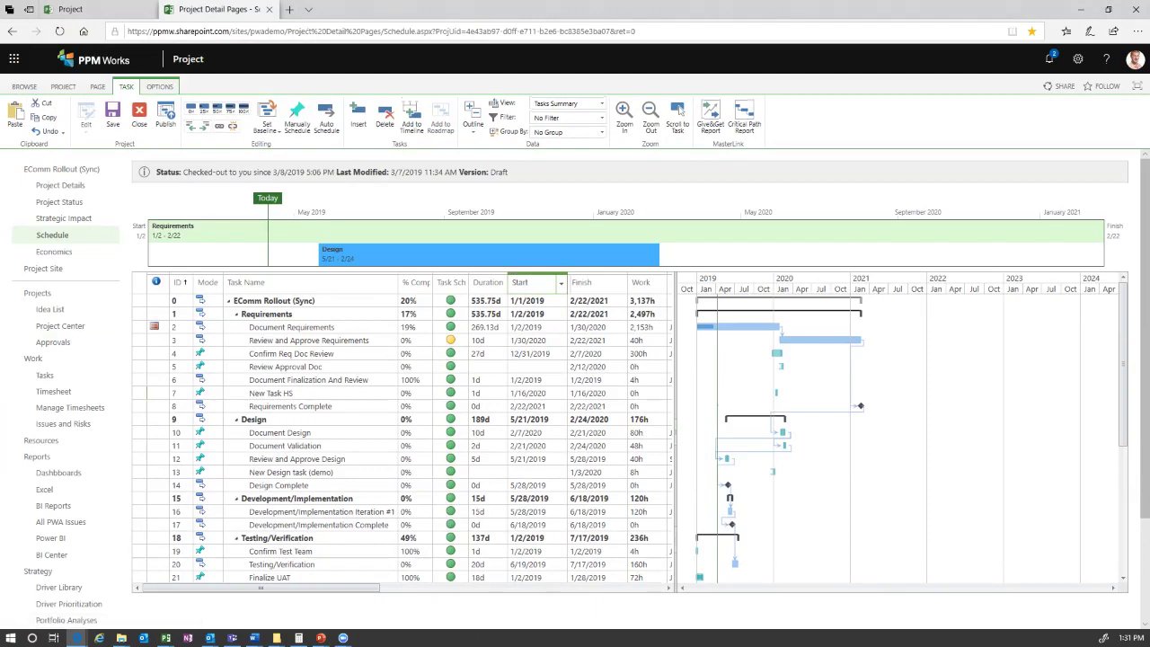
- Select the Requirements Complete, Design Complete and Development/Implementation Complete milestones and widen the task table to show the Milestones column
left_click(140, 406)
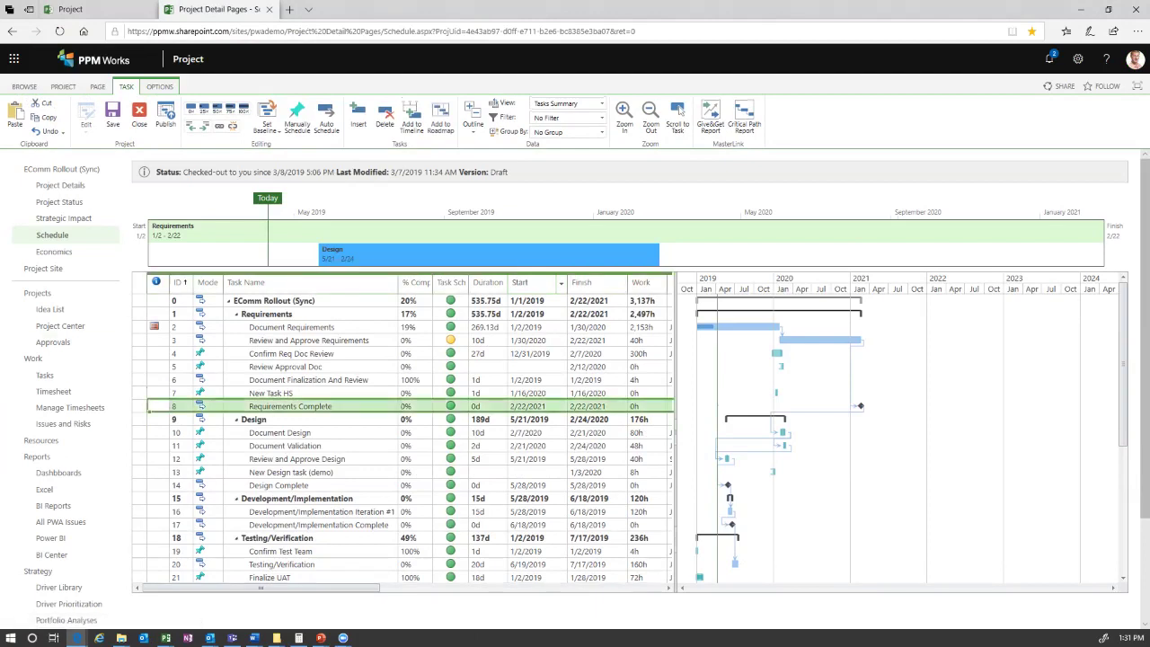
left_click(140, 485, "ctrl")
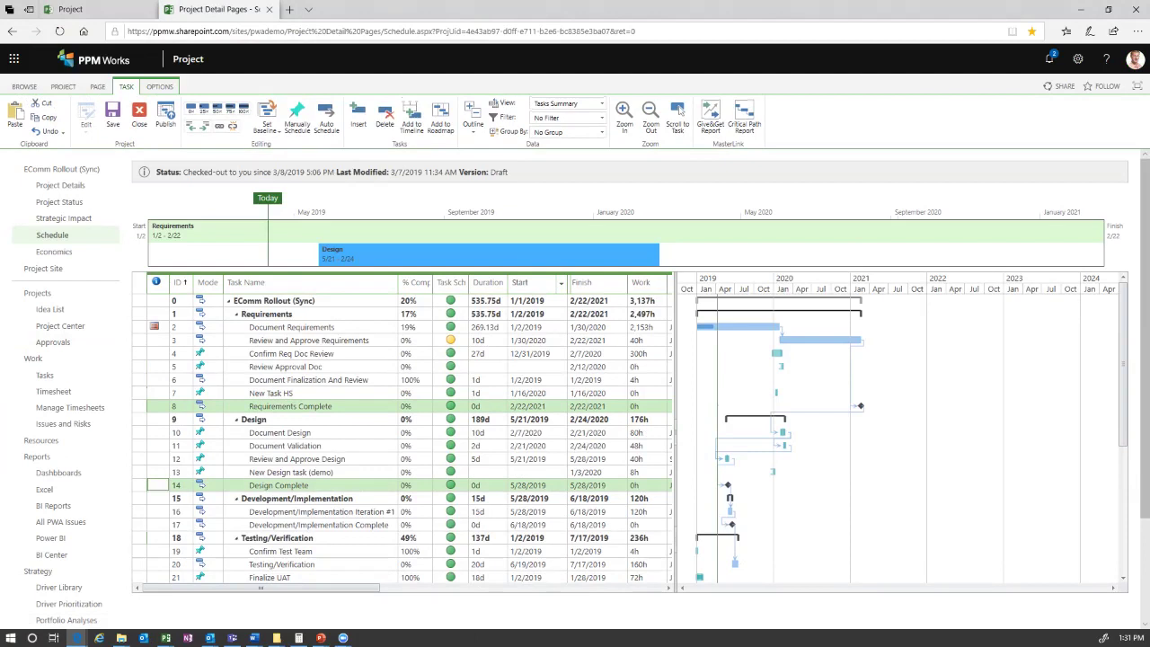
left_click(140, 525, "ctrl")
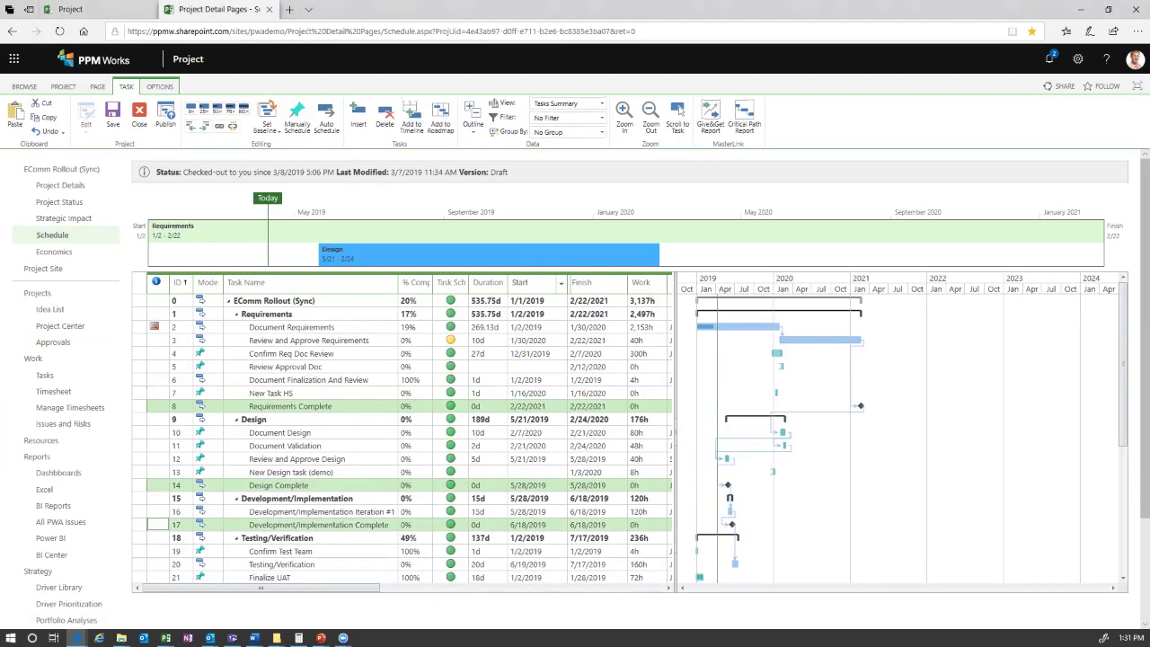
left_click_drag(674, 433, 845, 433)
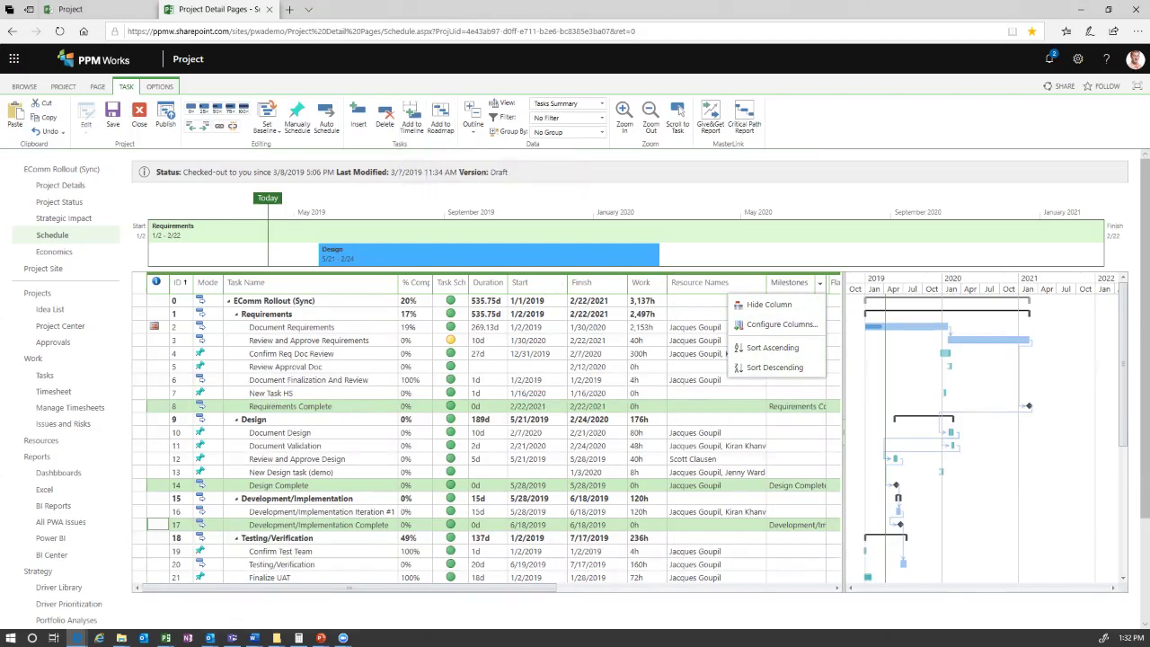
key("Escape")
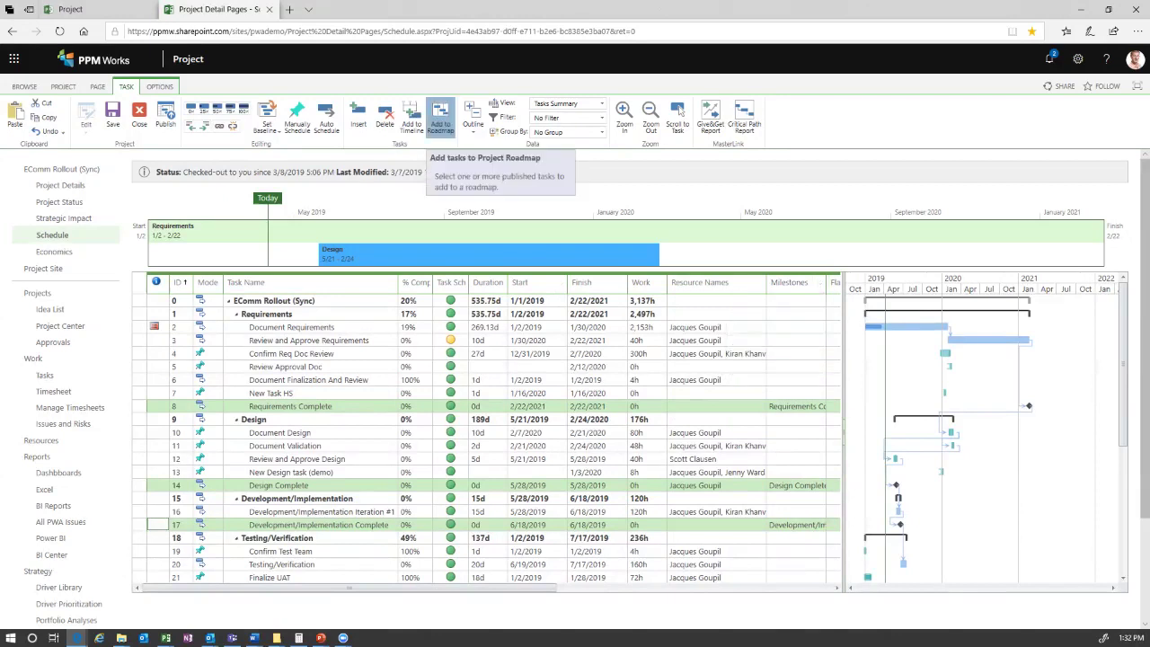
- Add the selected milestones to the EComm Rollout (Sync) row of the PPM Works Initial Roadmap
left_click(440, 121)
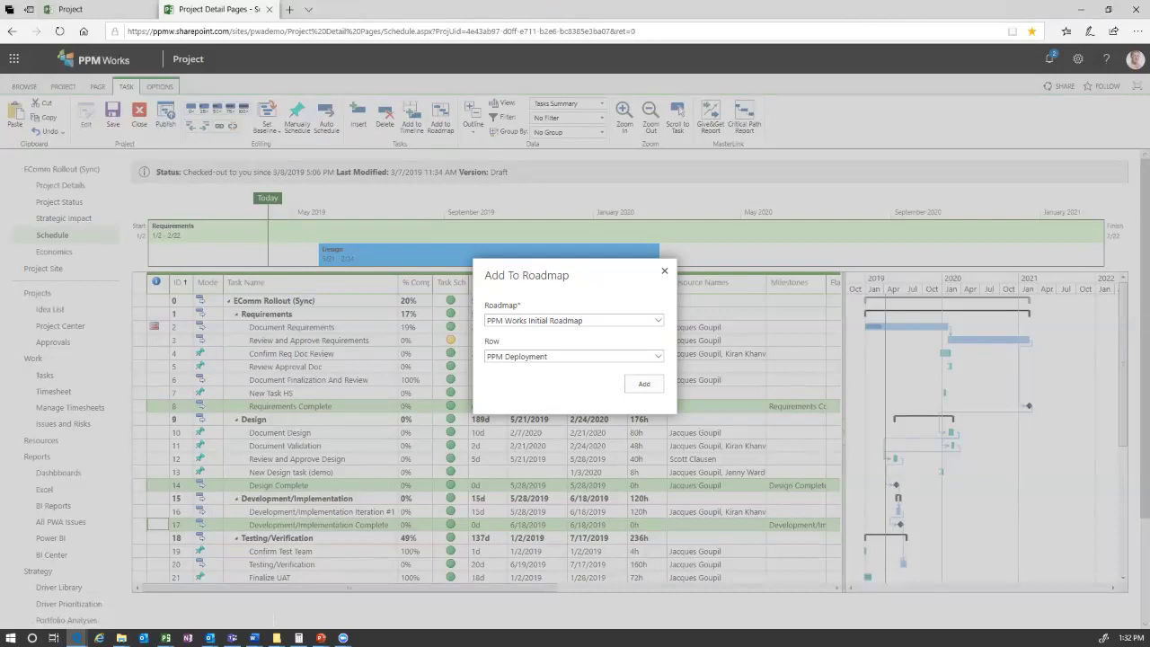
left_click(658, 320)
left_click(658, 322)
left_click(658, 356)
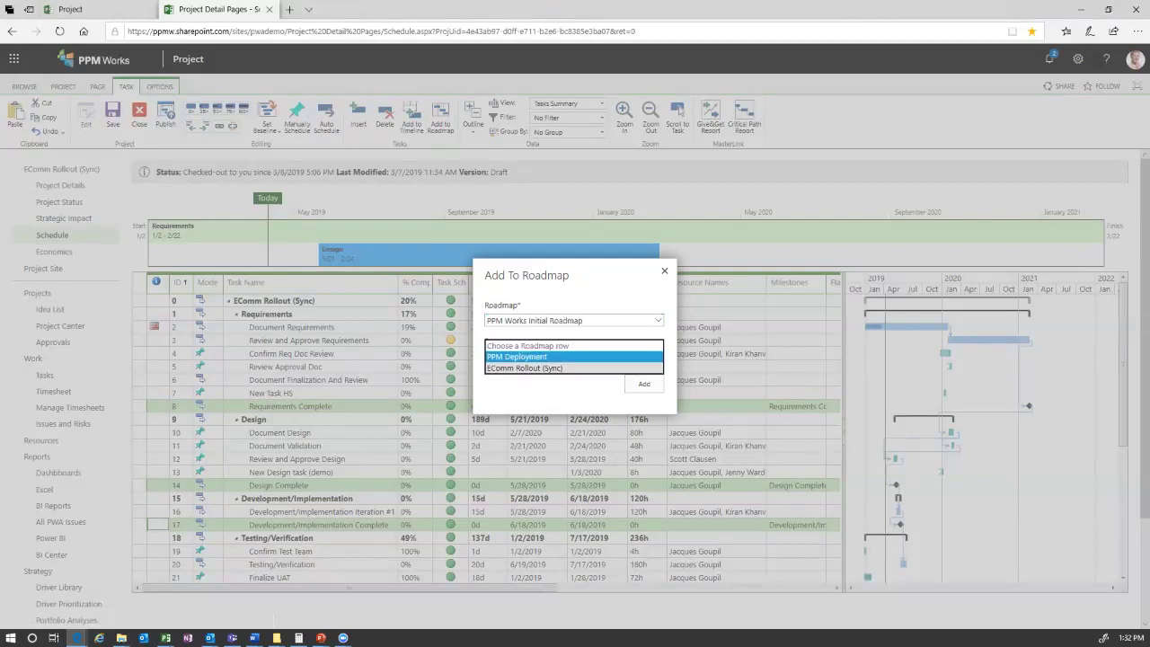
left_click(525, 368)
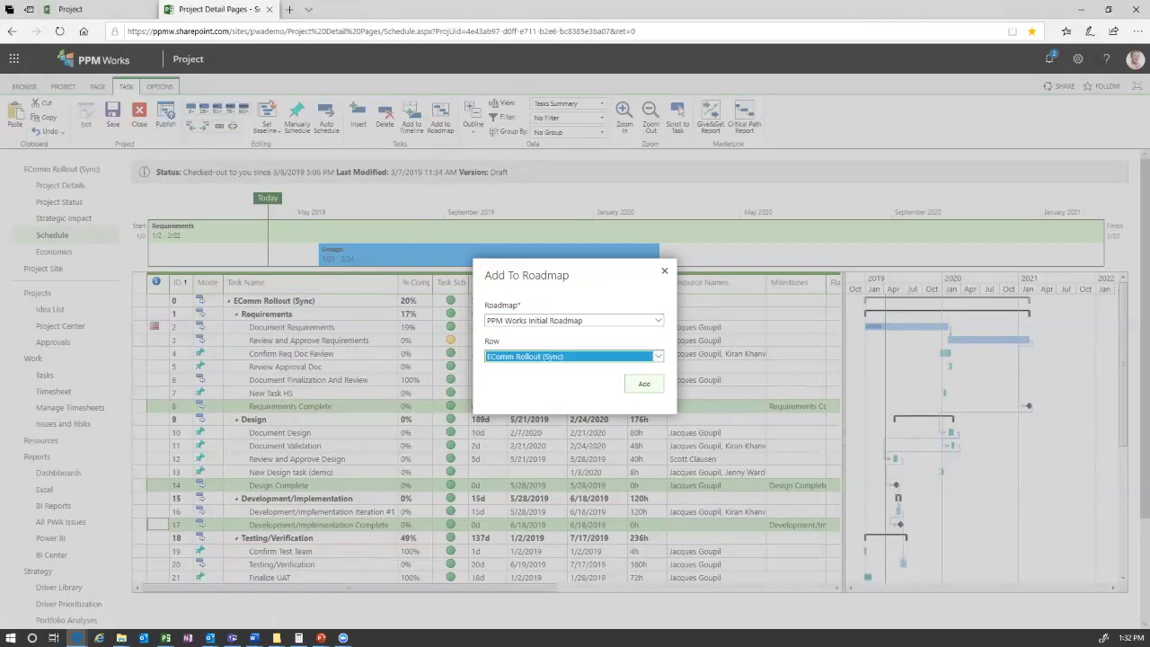
left_click(644, 384)
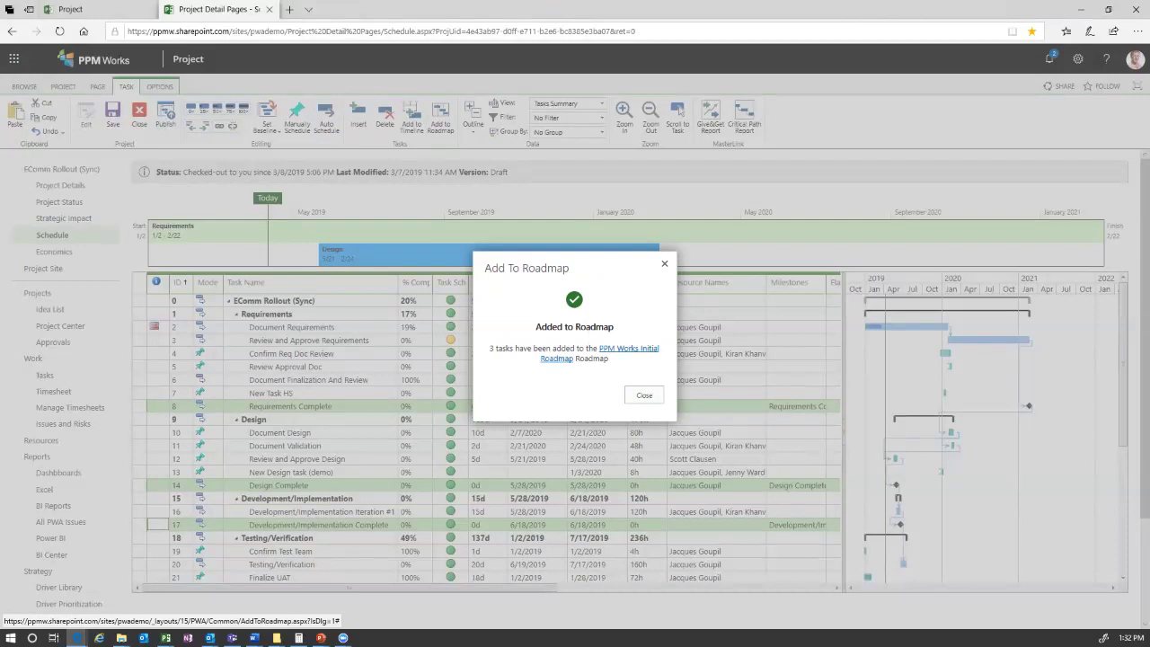
- Open the linked PPM Works Initial Roadmap and examine the added milestones on a fully zoomed-out timeline
left_click(628, 348)
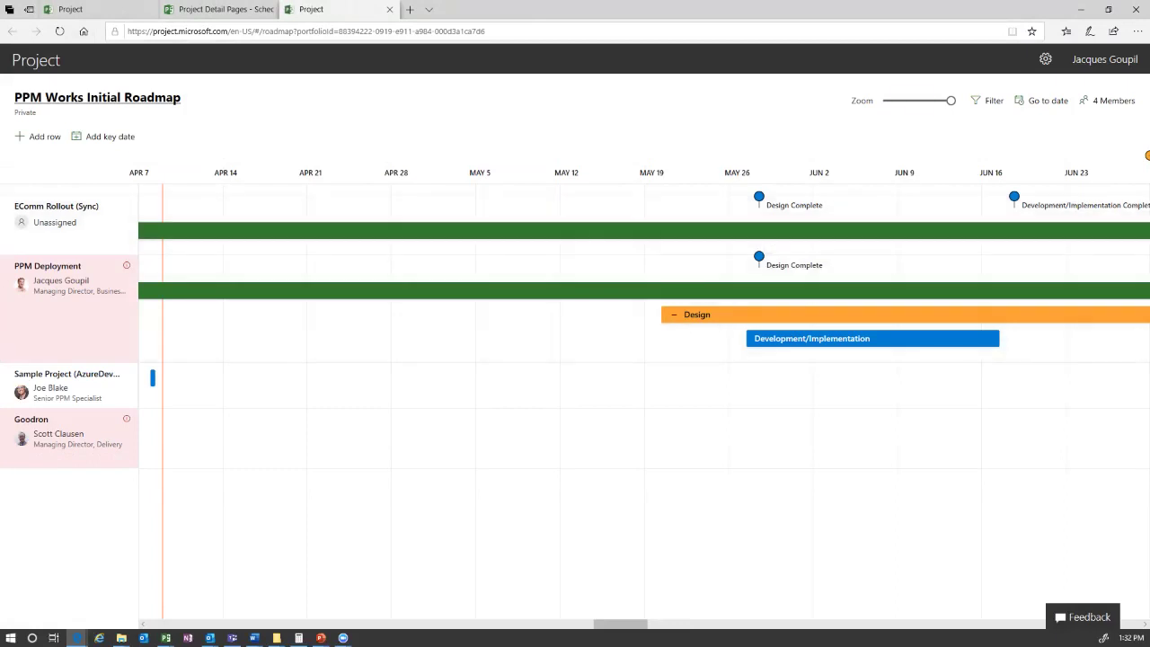
left_click_drag(950, 100, 883, 100)
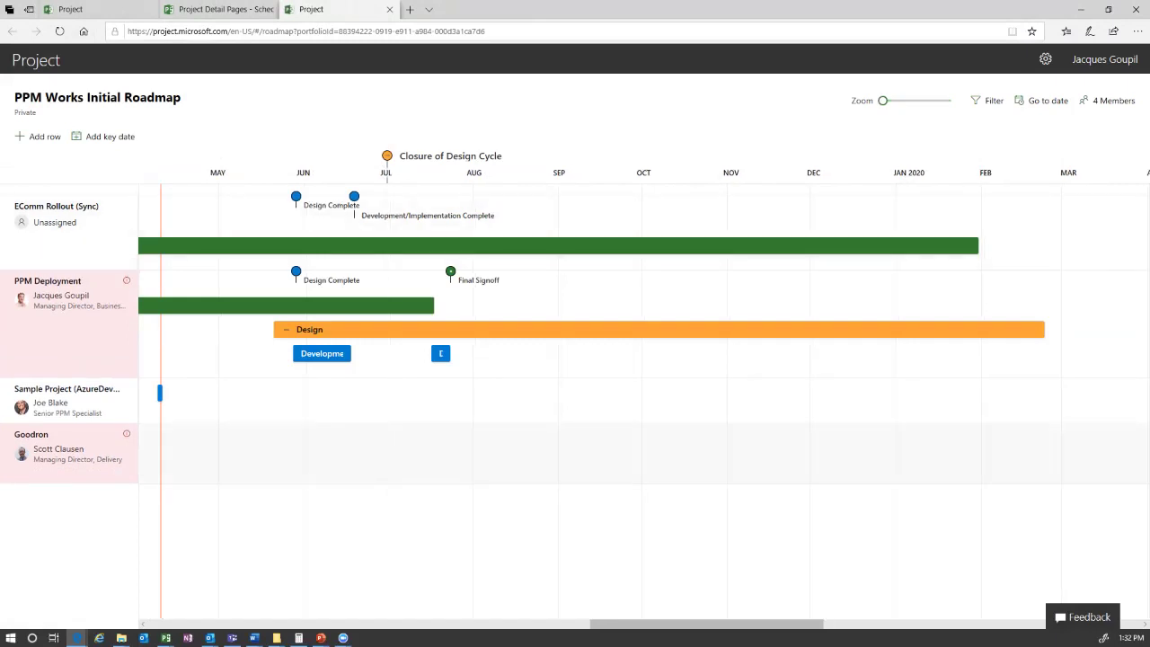
scroll(642, 395, "left", 3)
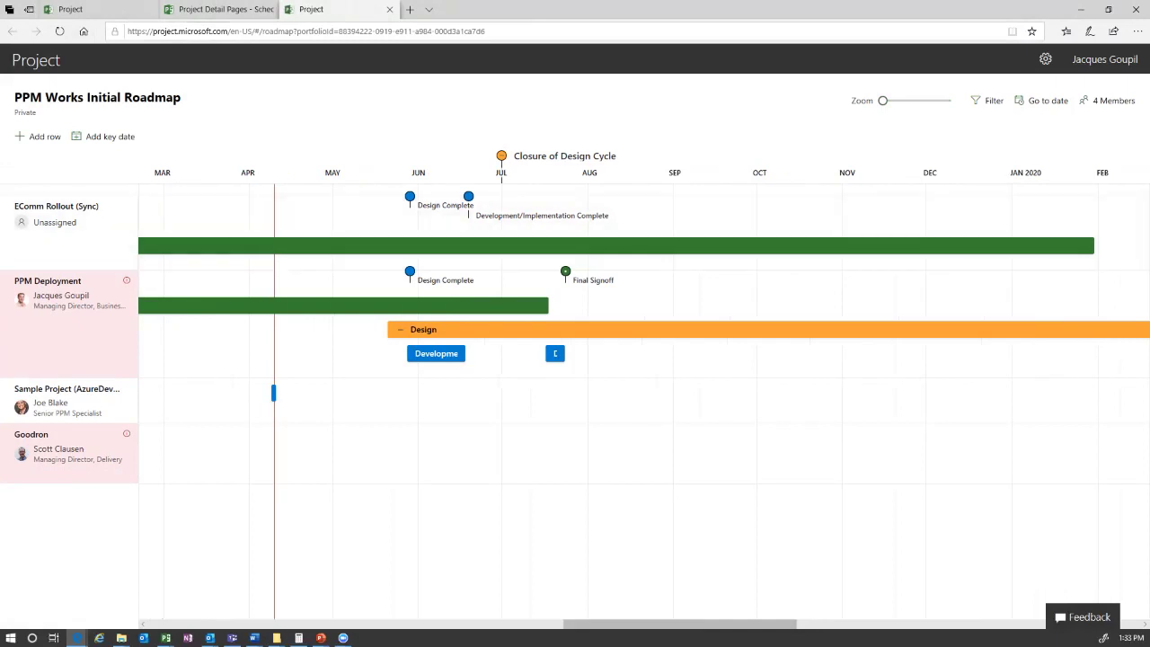
- Go to the Project home page and add Eagle Development Project to the favorites
left_click(89, 9)
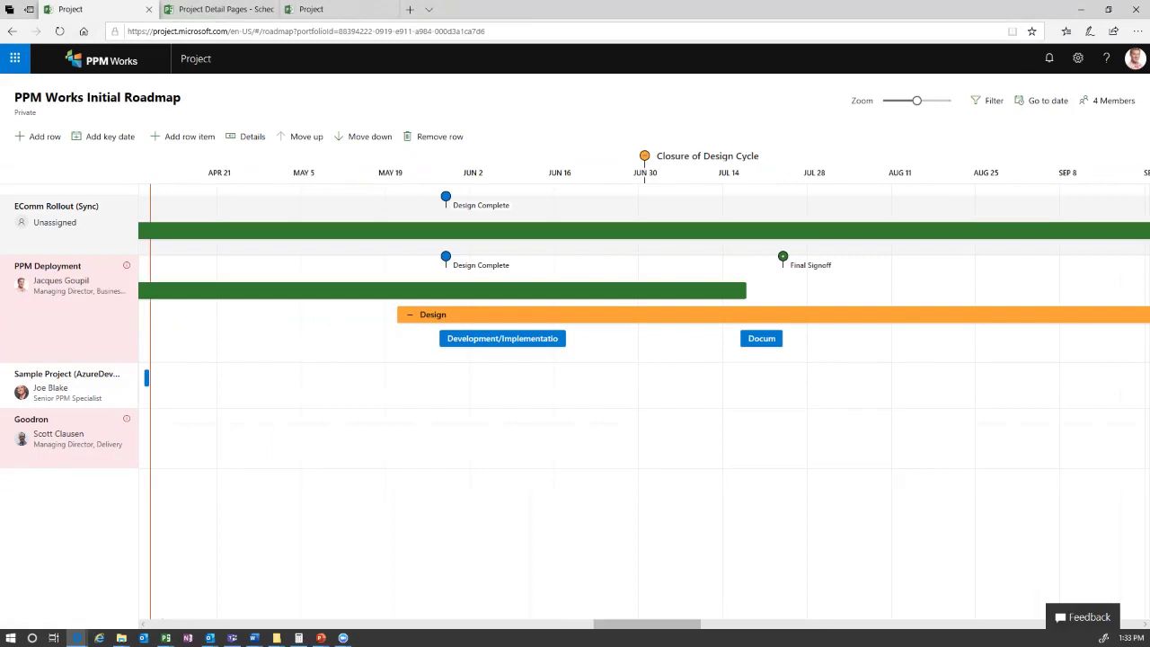
left_click(14, 58)
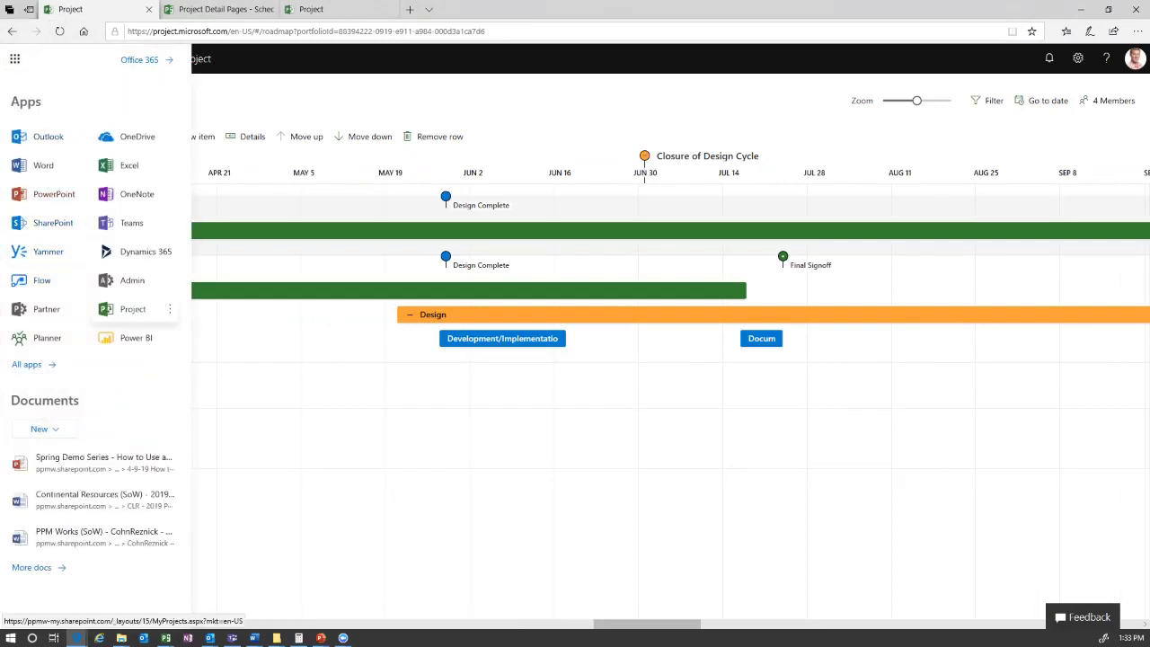
left_click(133, 309)
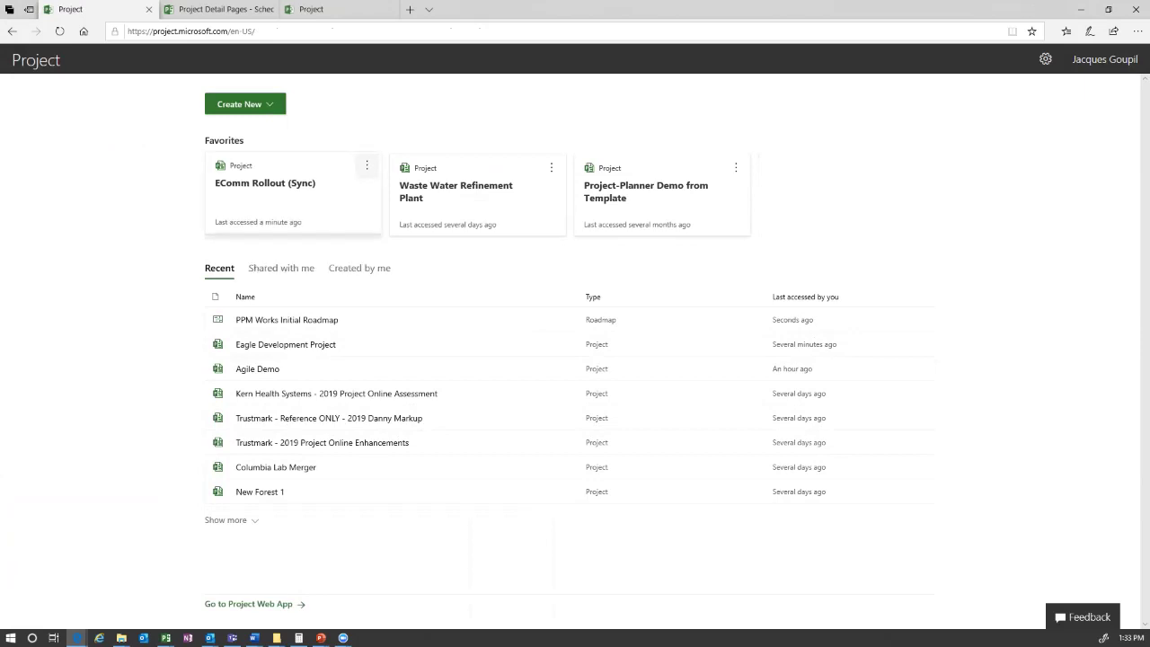
left_click(367, 165)
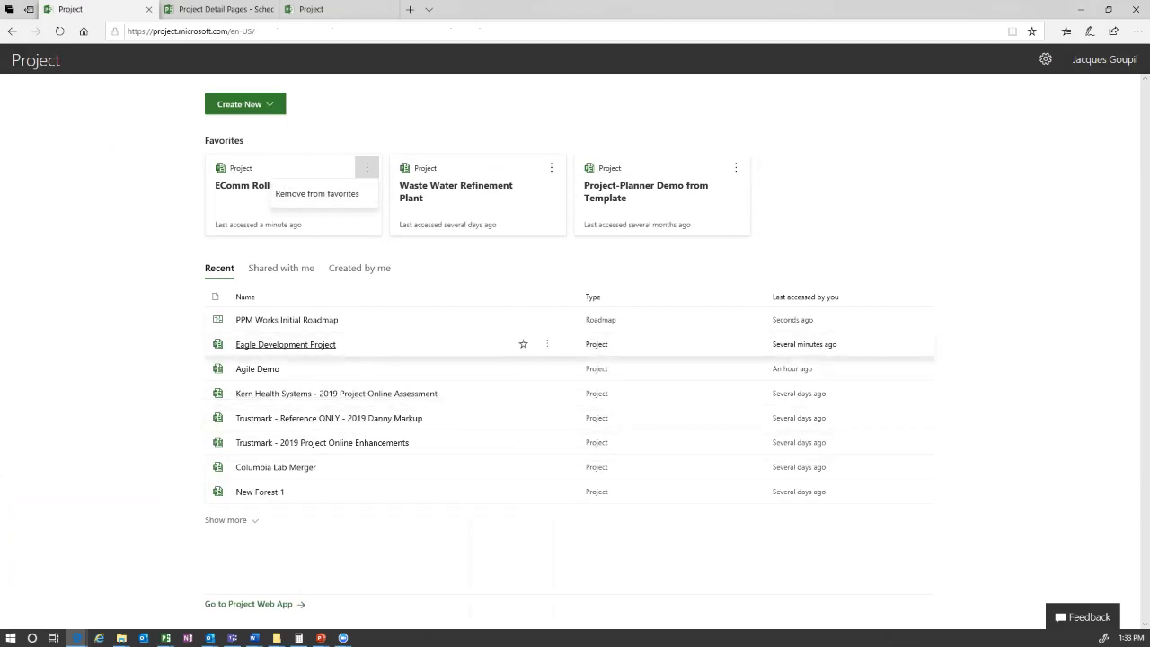
left_click(523, 344)
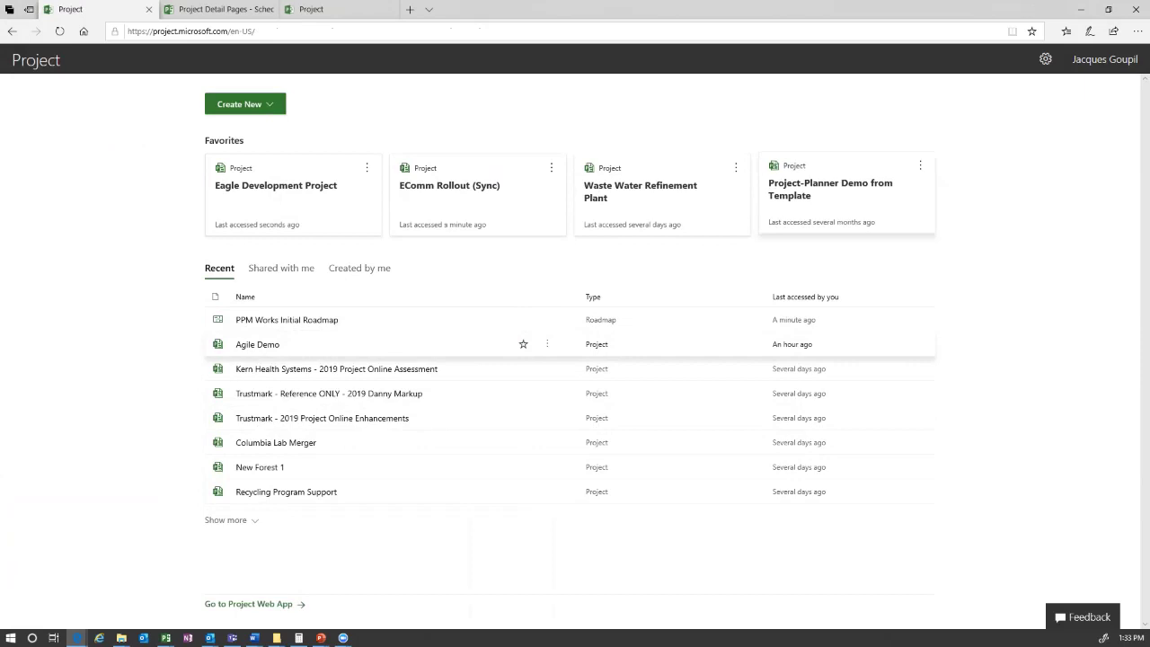
- Open the Demo Roadmap from the items shared with me and zoom its timeline out fully
left_click(281, 268)
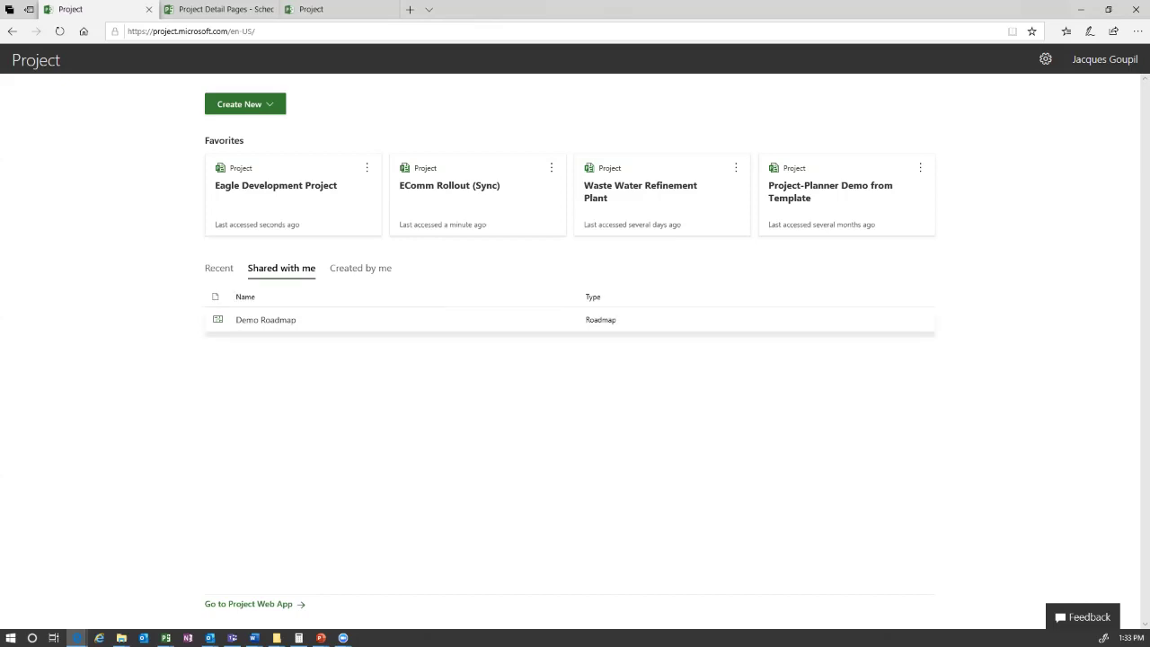
left_click(265, 319)
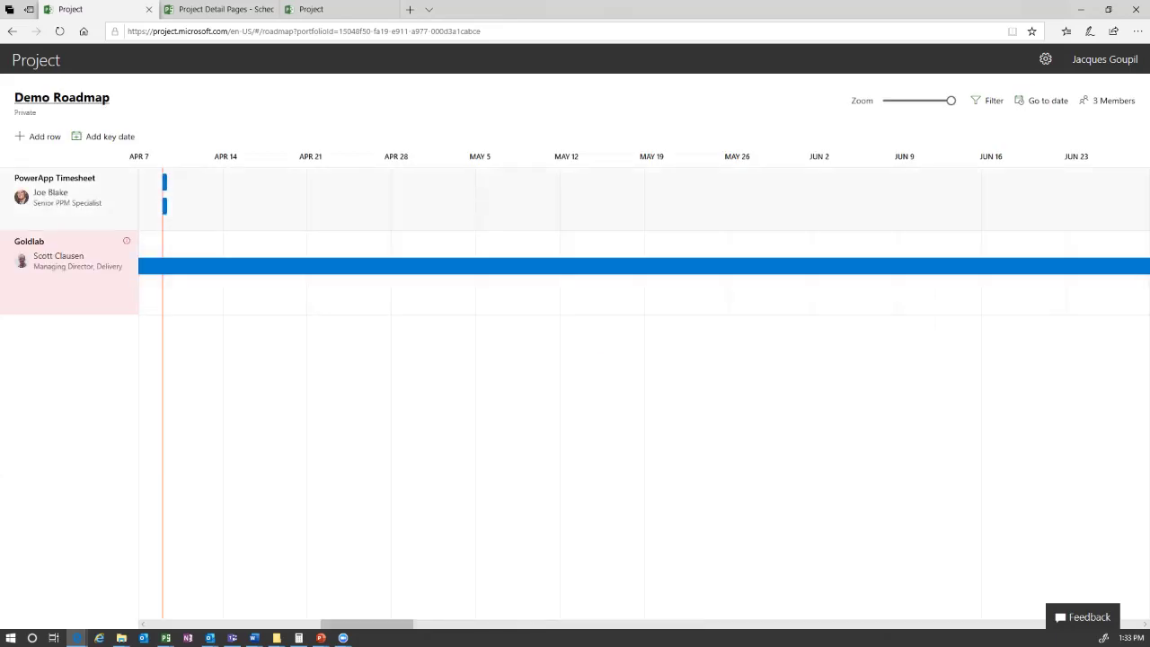
left_click_drag(951, 100, 883, 100)
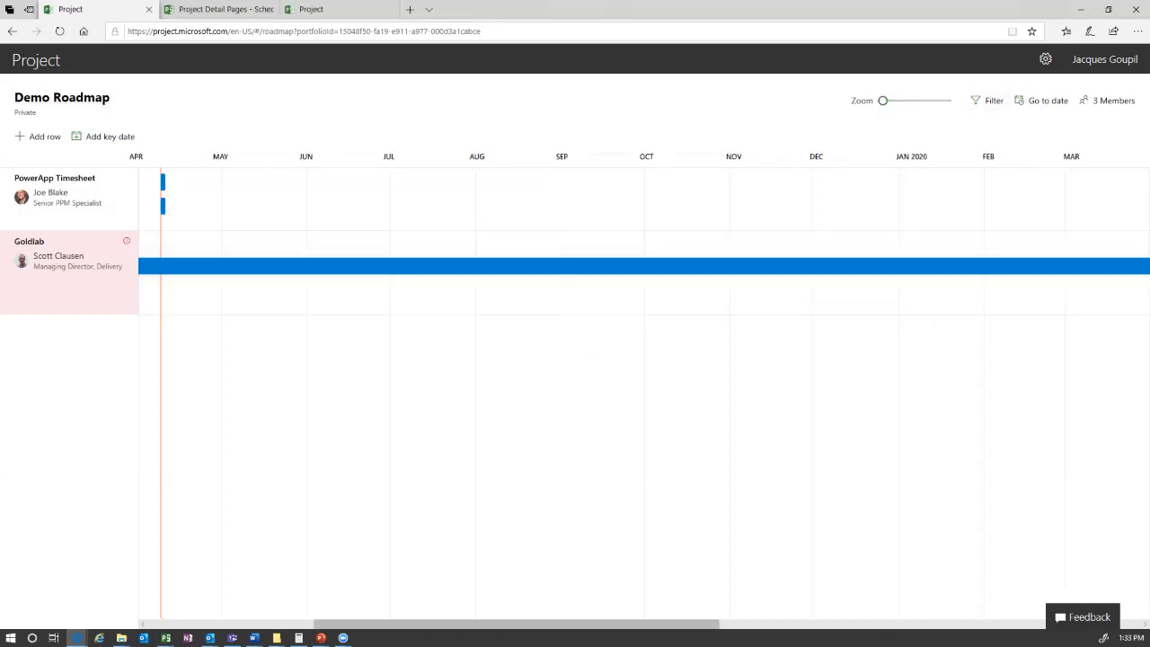
- Set the status of the Requirements phase in the Goldlab row to High risk
right_click(203, 263)
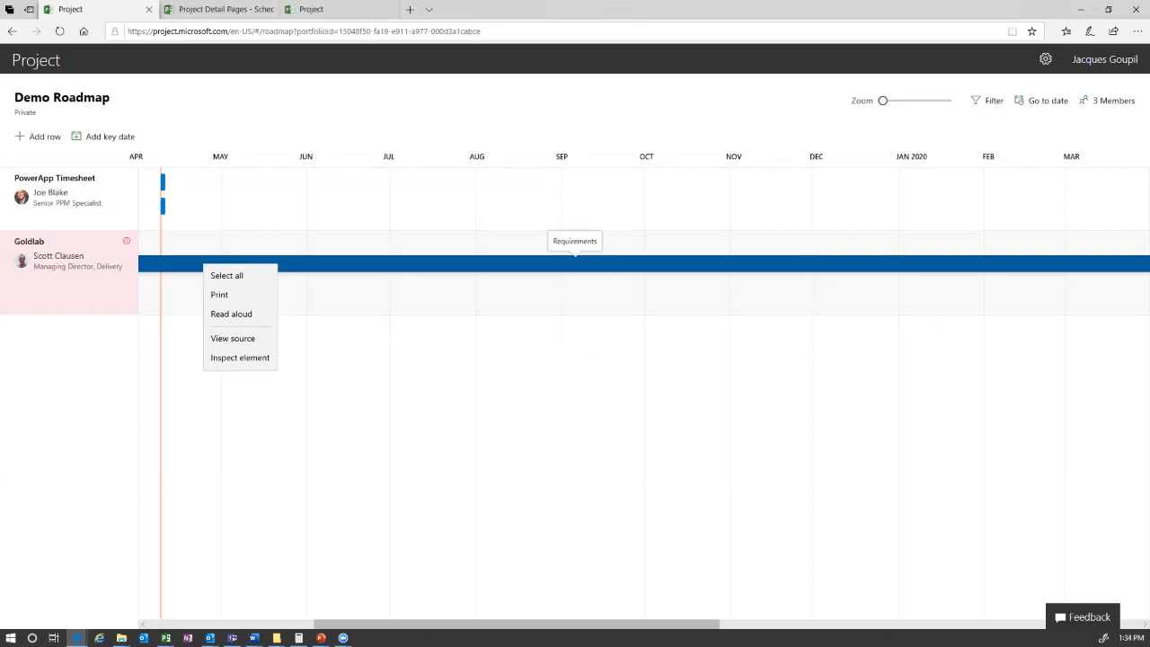
key("Escape")
left_click(338, 264)
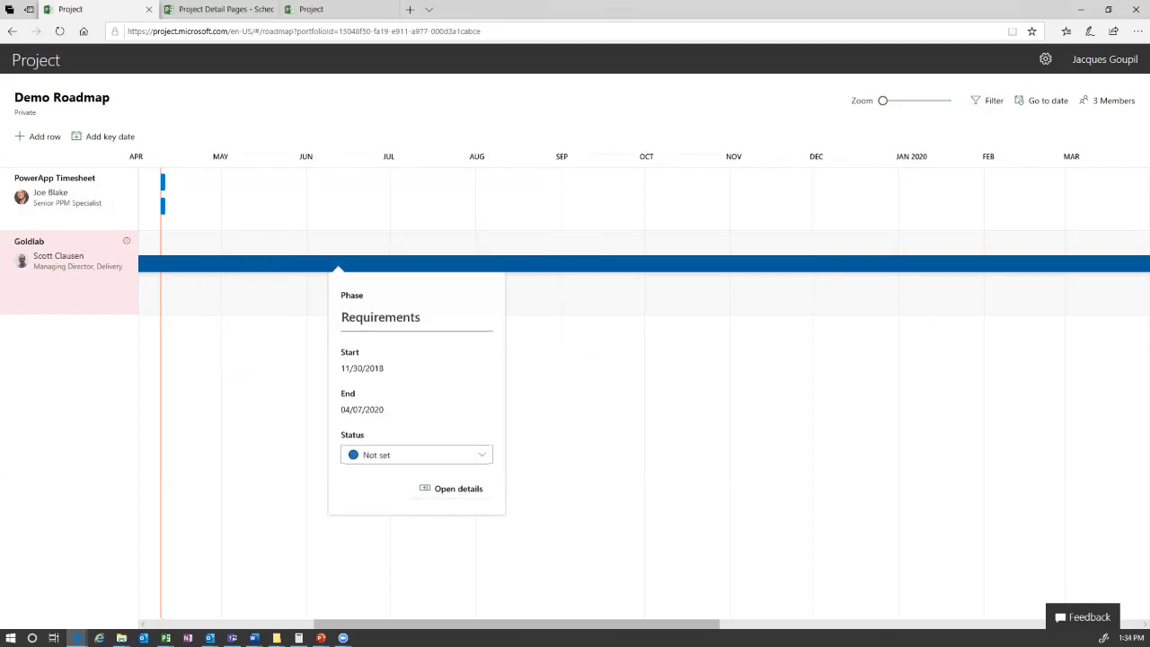
left_click(416, 455)
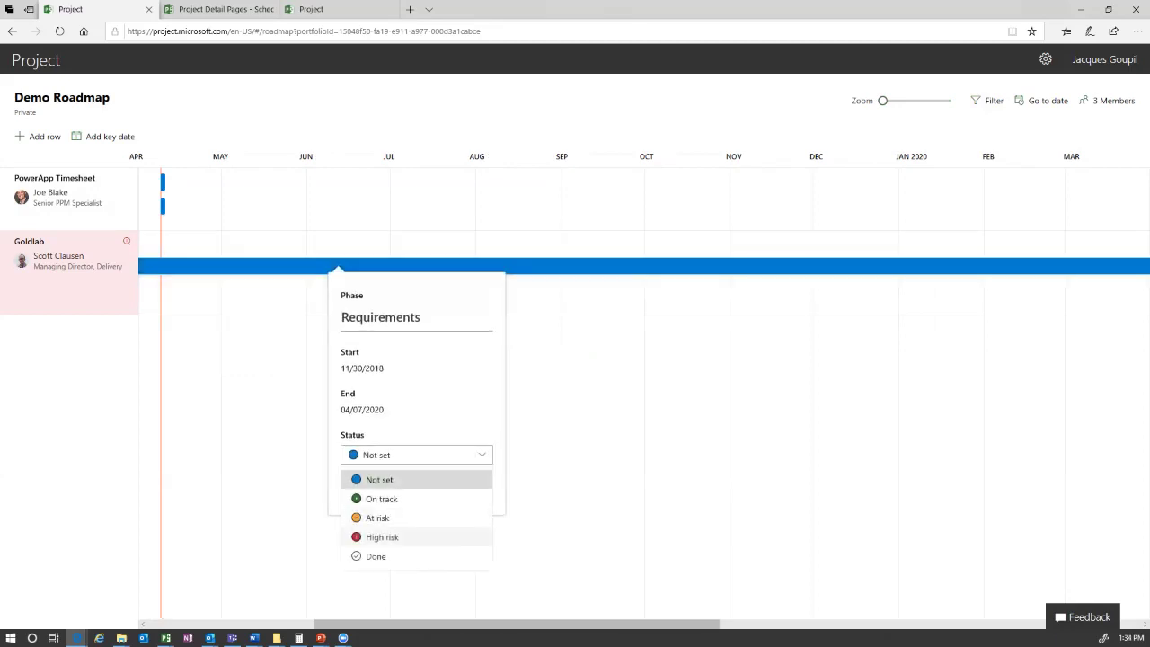
left_click(382, 536)
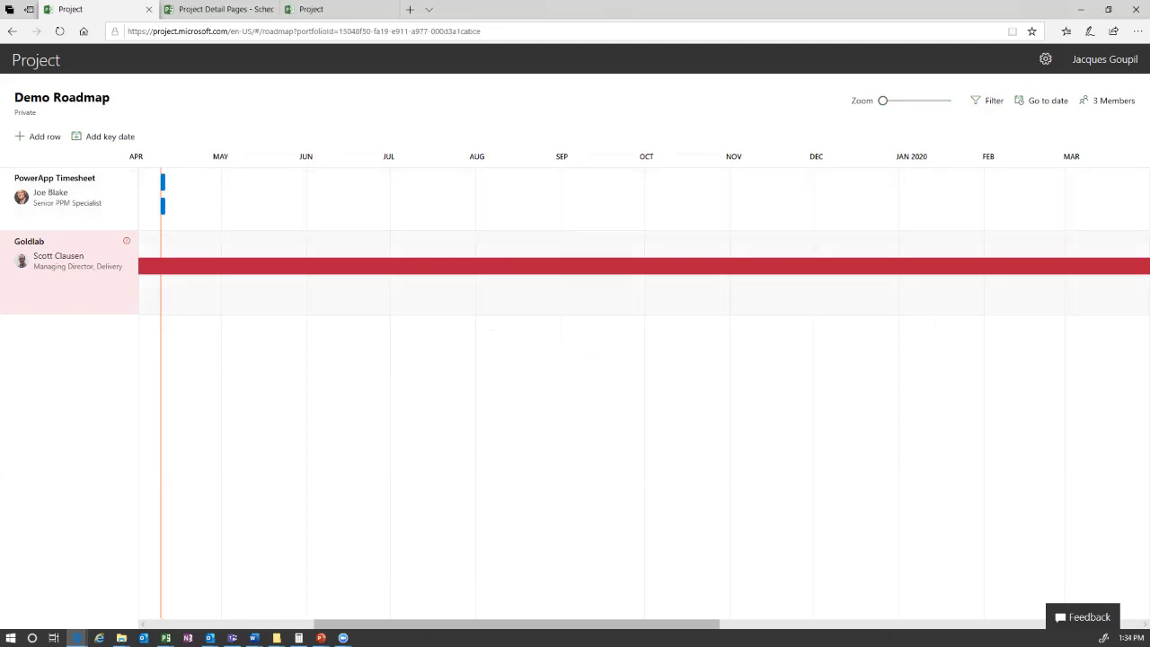
- View the Demo Roadmap's member list and its owner filter options
left_click(1112, 101)
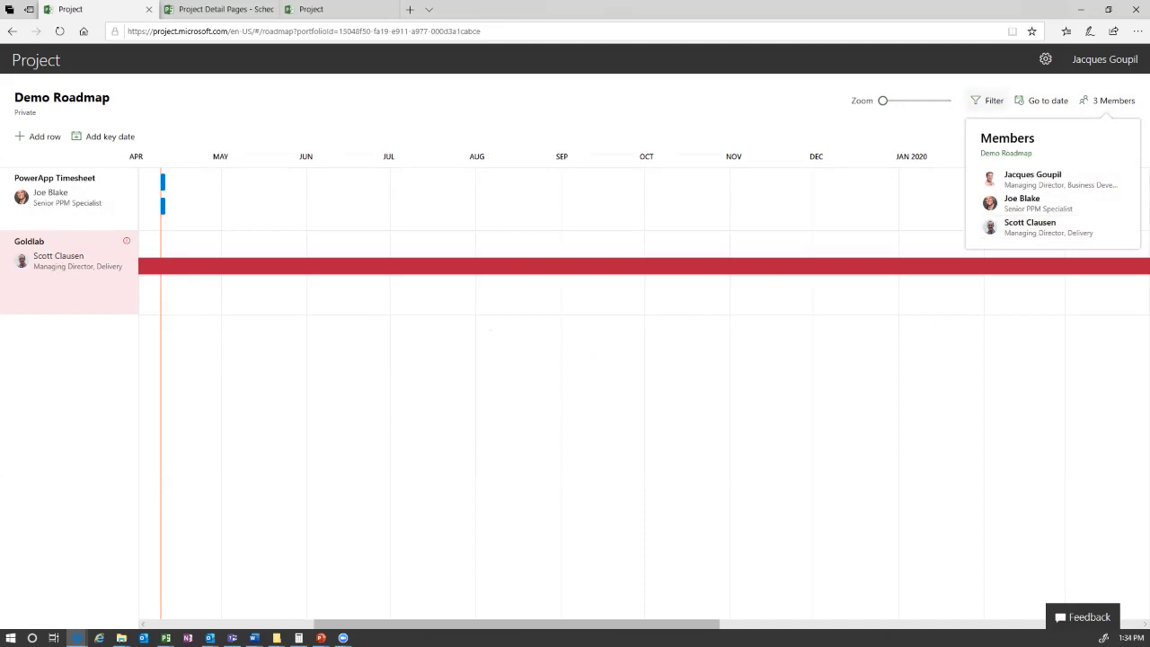
left_click(988, 100)
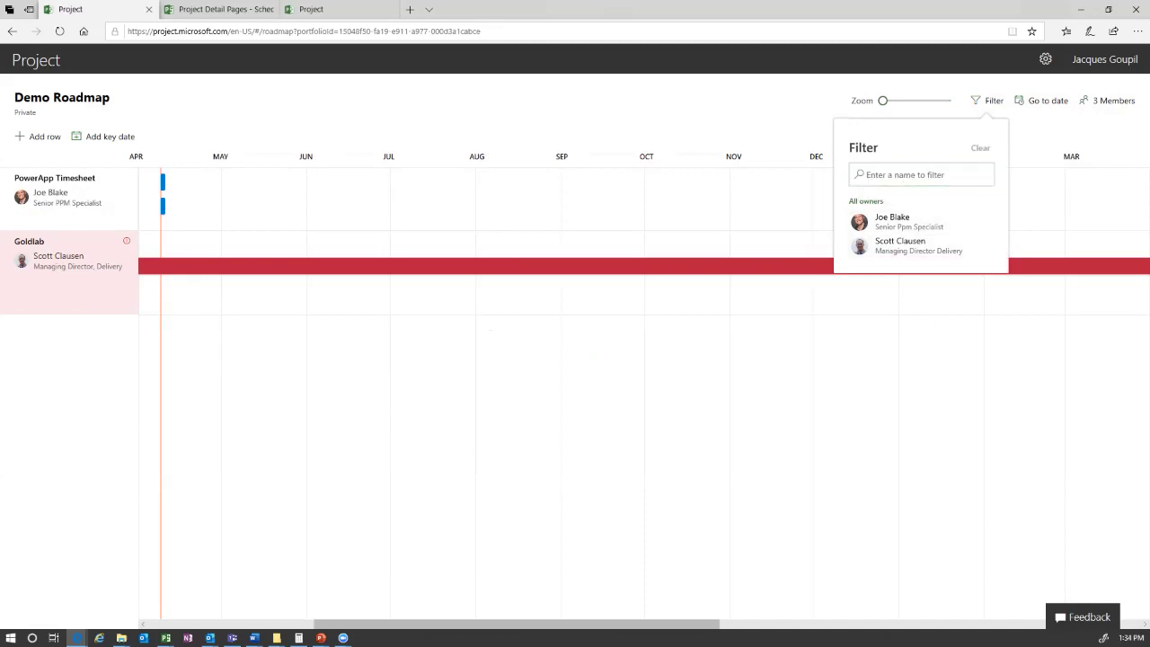
key("Escape")
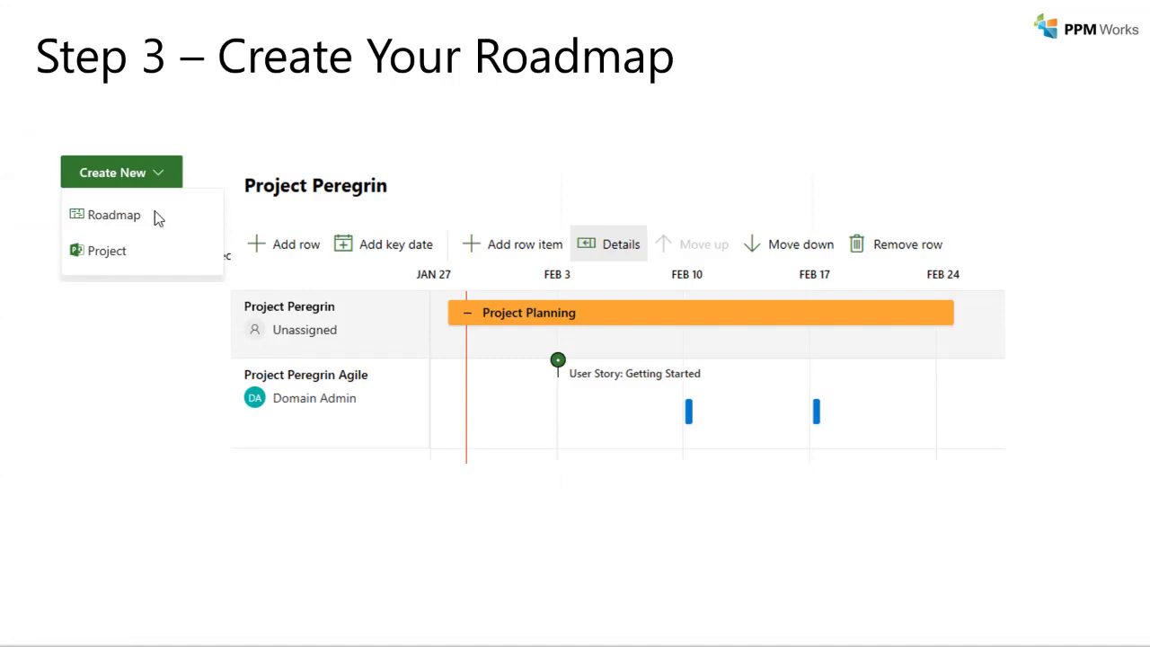
key("Right")
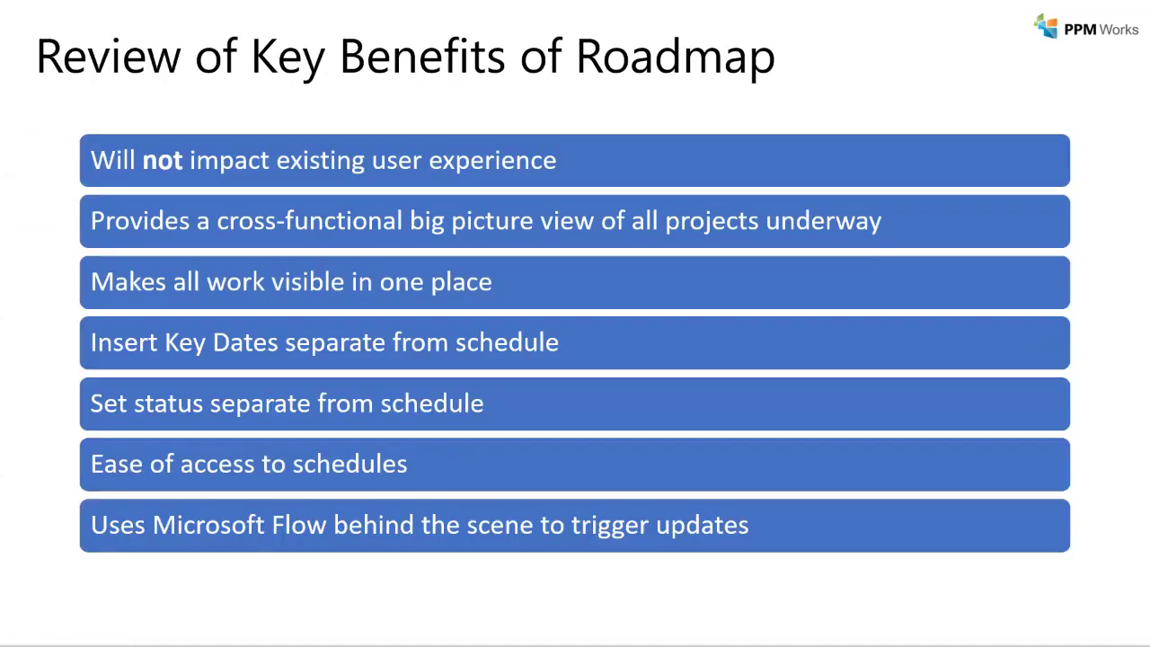